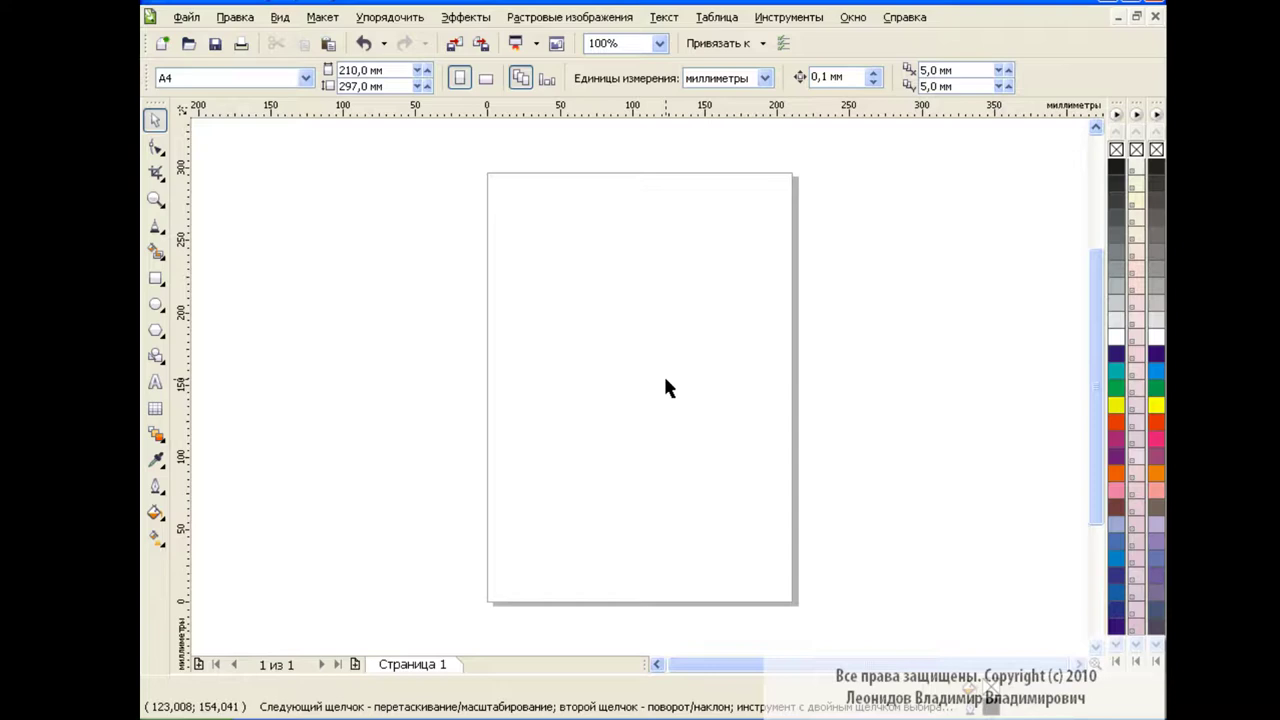
Draw a tall ellipse on the page's left and two smaller copies nudged right and down
left_click(155, 304)
mouse_move(504, 190)
left_mouse_down()
mouse_move(528, 251)
mouse_move(680, 484)
left_mouse_up()
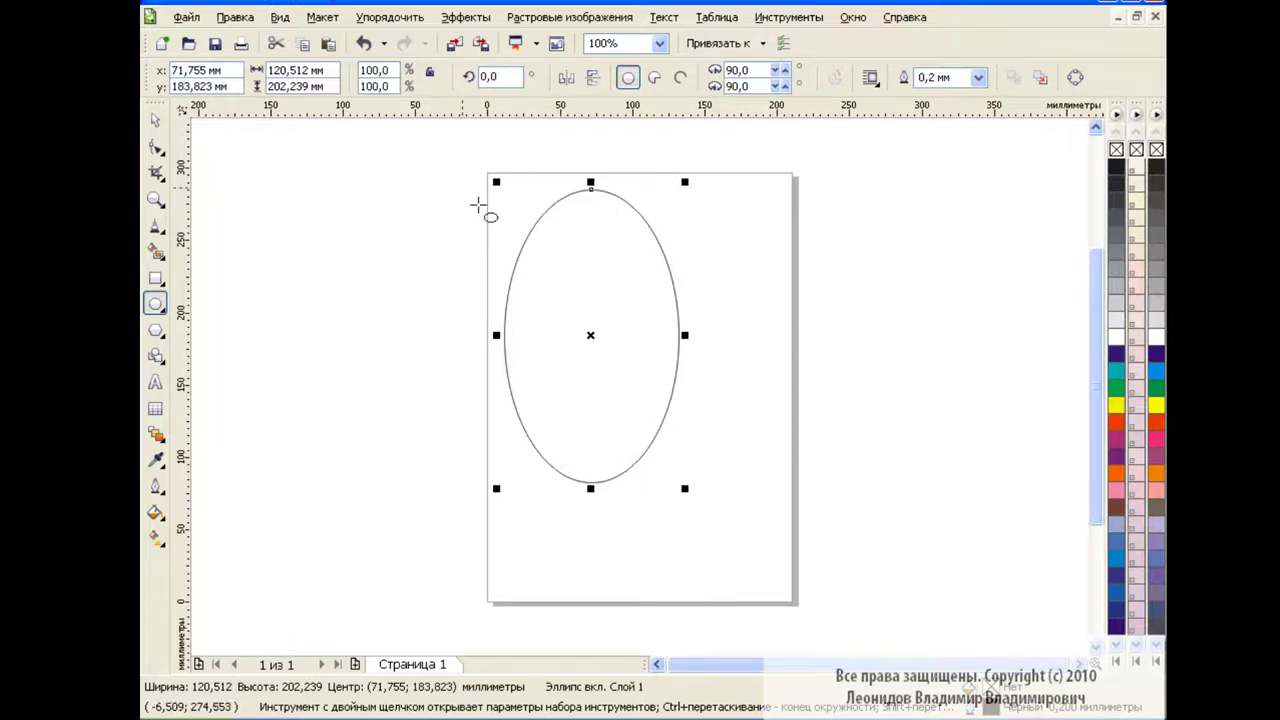
left_click(303, 44)
left_click_drag(685, 490, 630, 410)
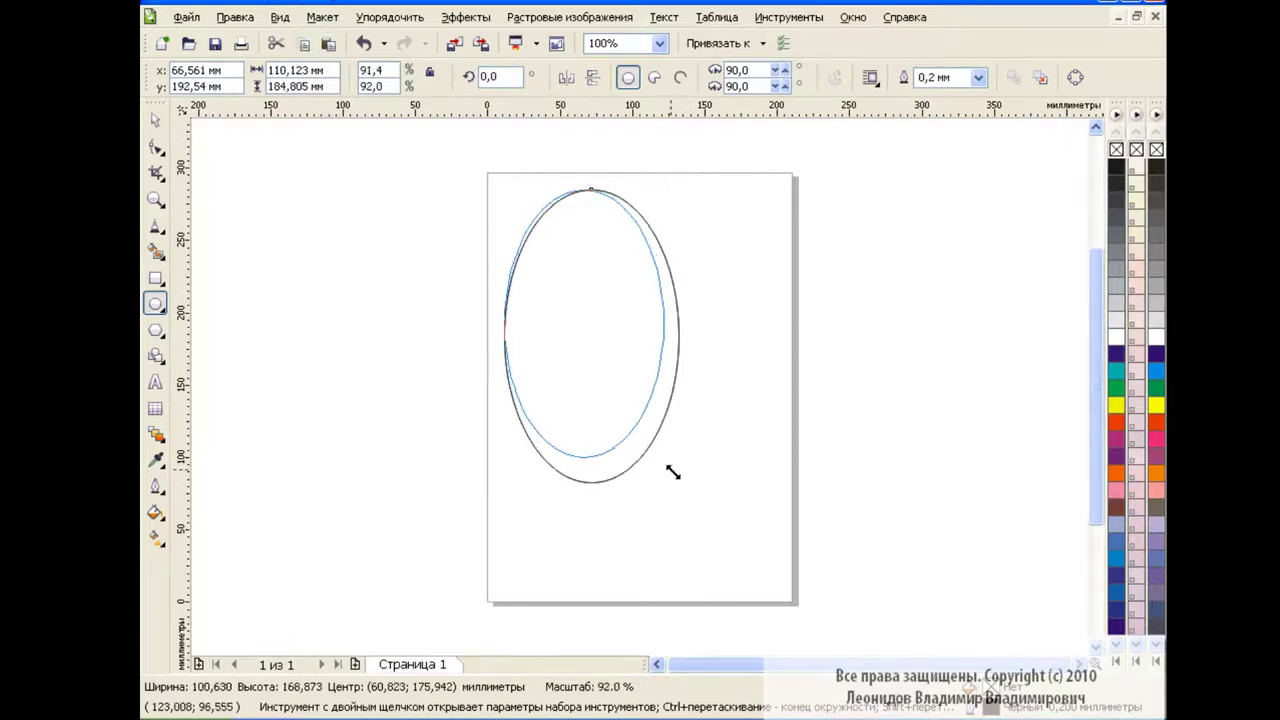
left_click_drag(578, 311, 585, 317)
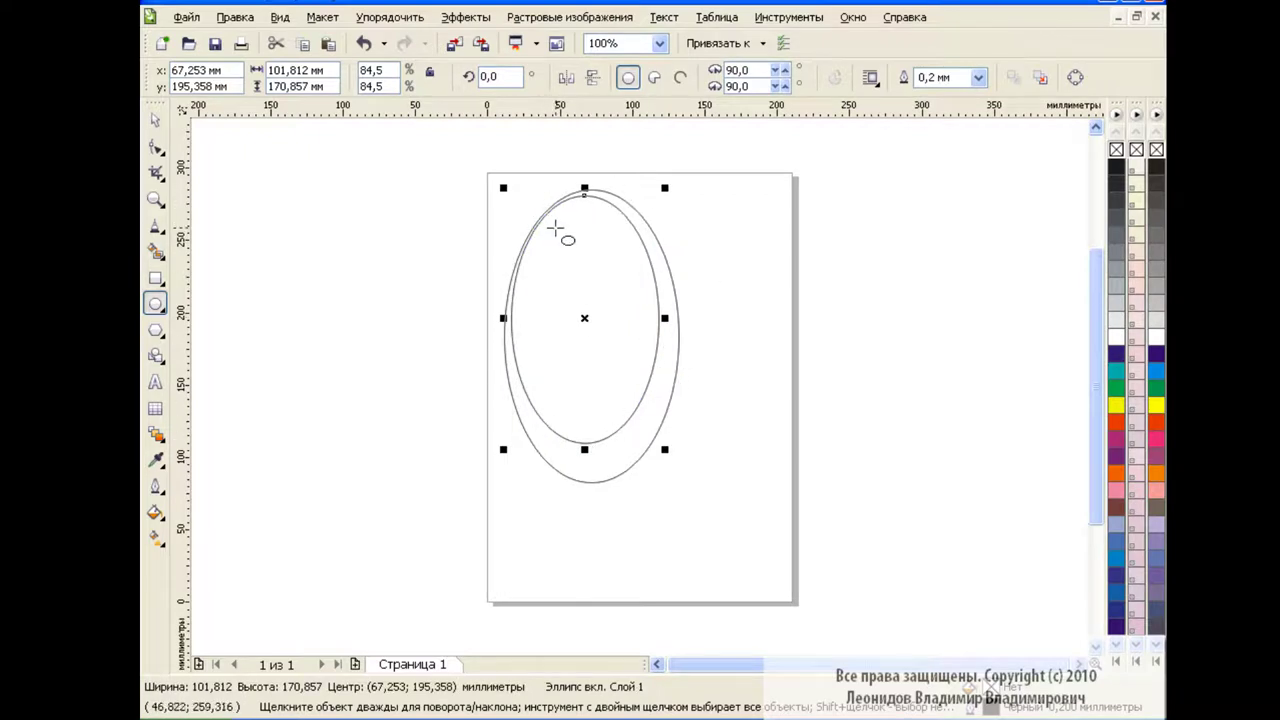
left_click(327, 44)
left_click_drag(665, 449, 634, 406)
left_click_drag(569, 297, 577, 304)
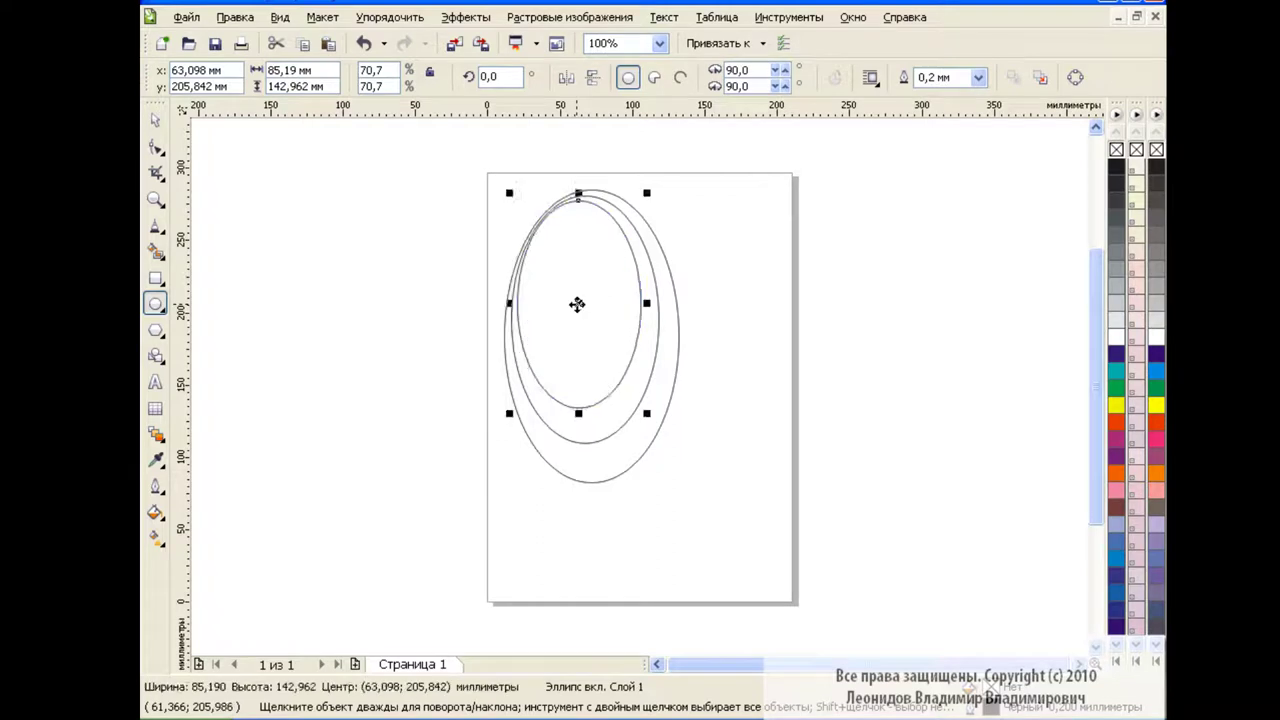
Enlarge the middle ellipse and the inner ellipse to 94.9×159.2 mm, then reselect the inner one
key("space")
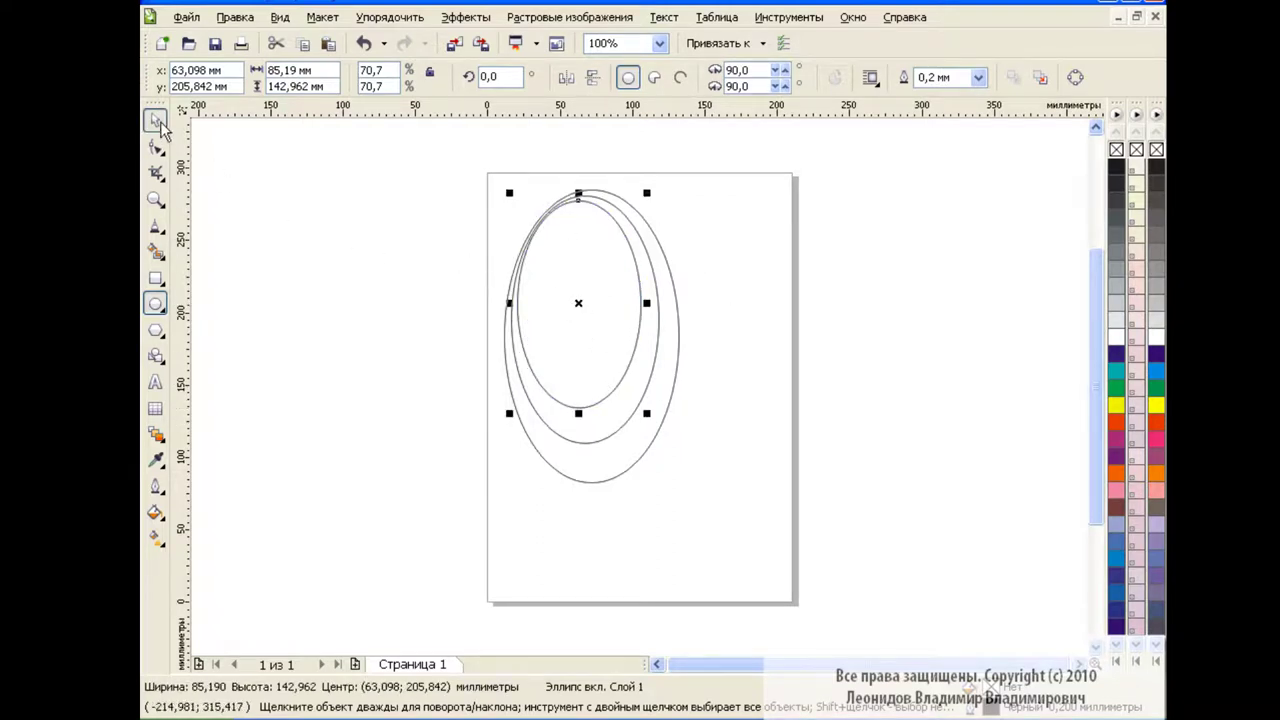
left_click(612, 436)
key("Escape")
left_click(633, 413)
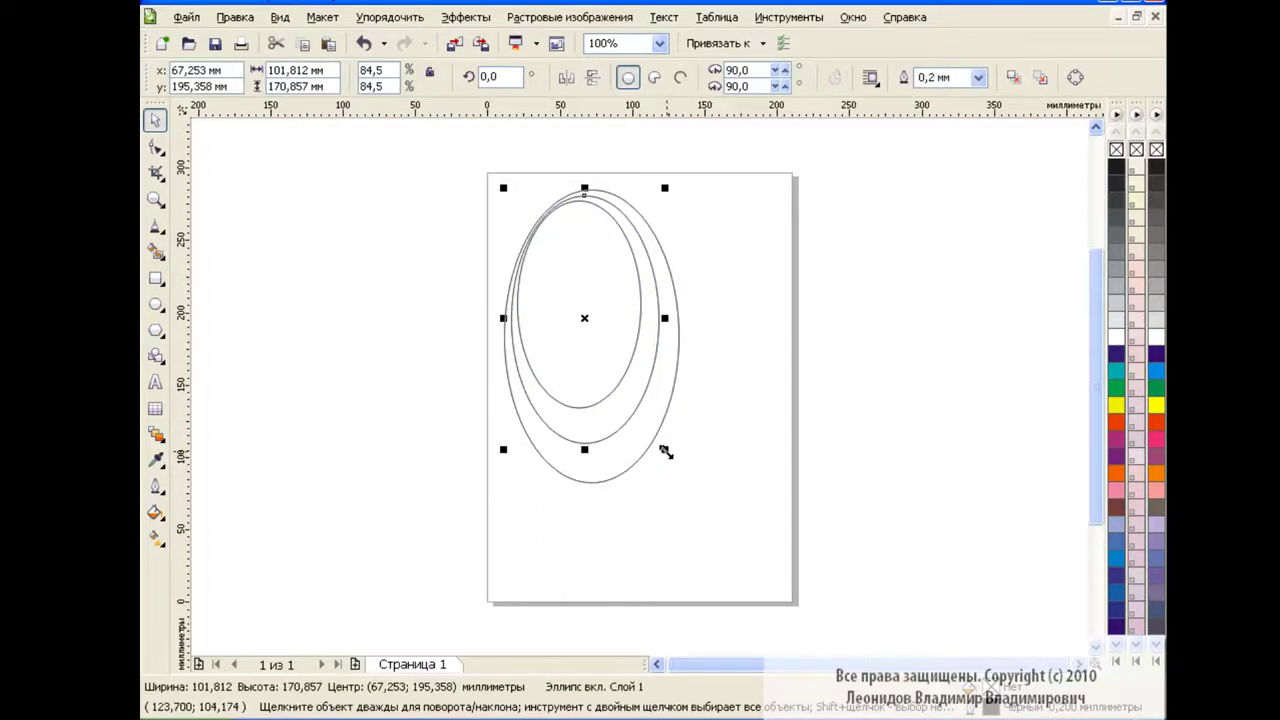
left_click_drag(663, 449, 676, 489)
left_click(634, 349)
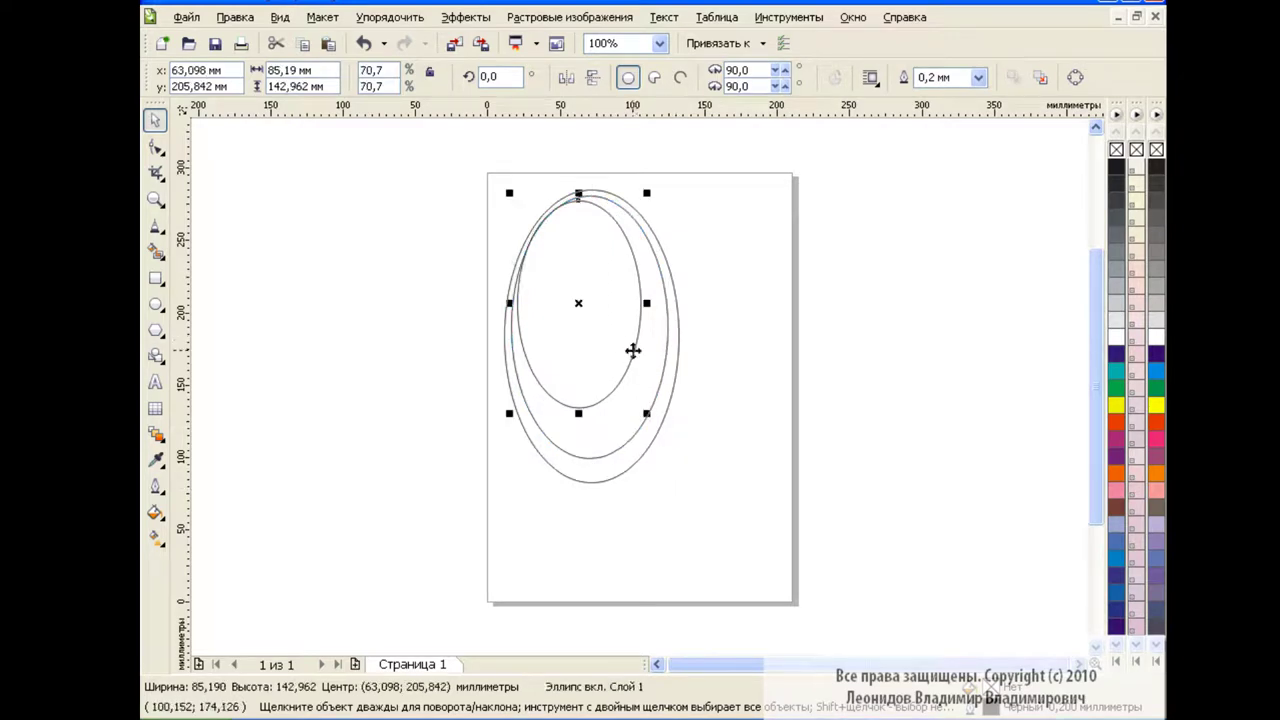
left_click_drag(651, 417, 660, 492)
left_click(787, 310)
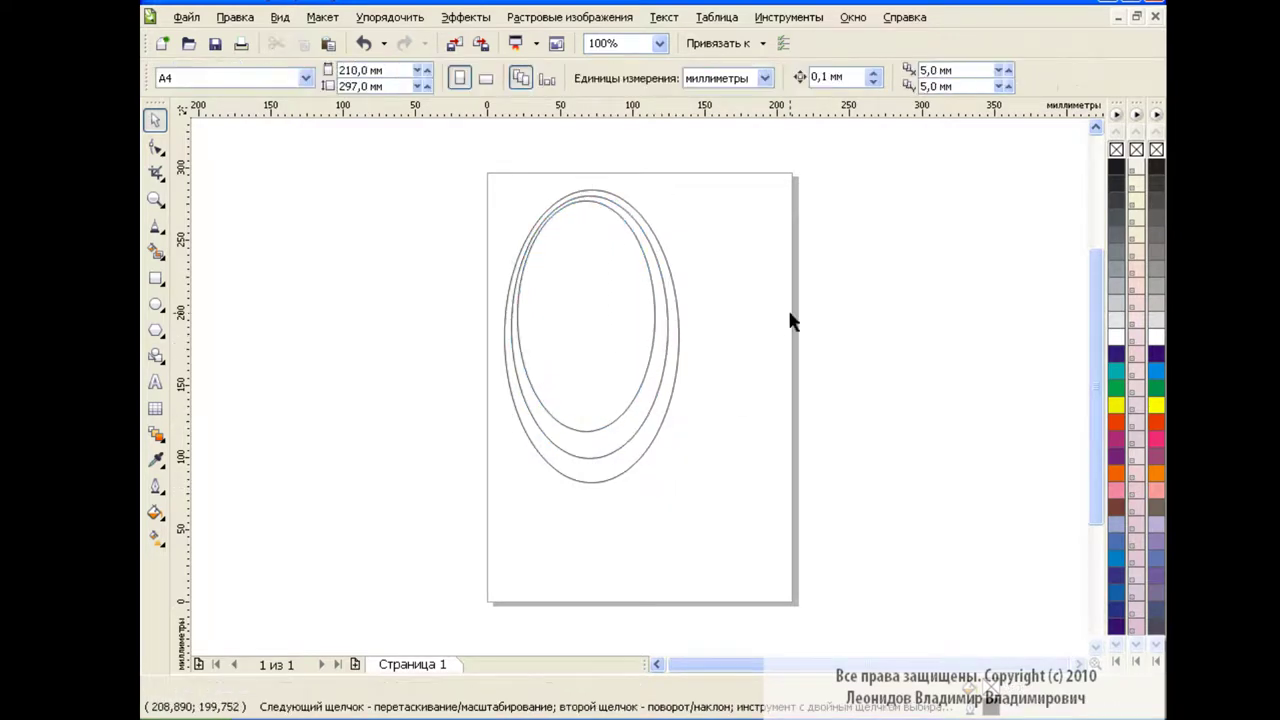
left_click(586, 294)
Add nested copies shrunk to 84.5×141.8 mm and about 56%, each shifted inside the others
left_click(303, 43)
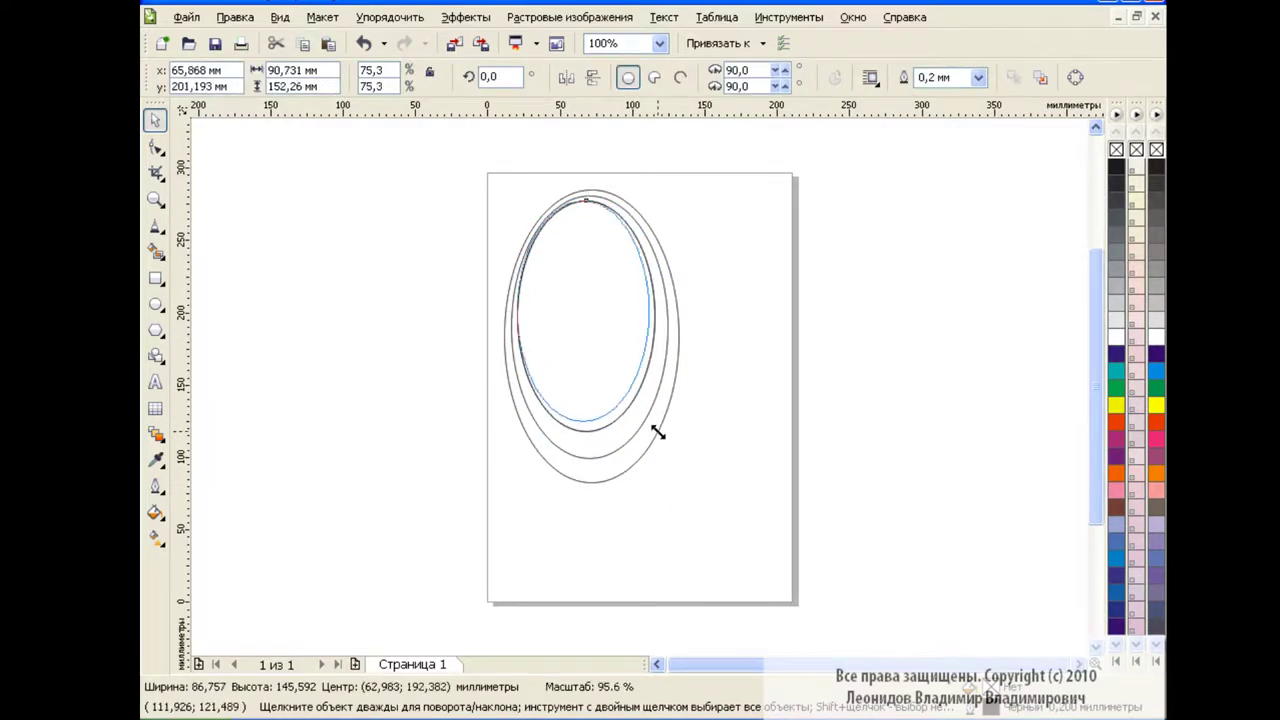
left_click_drag(660, 437, 648, 422)
left_click_drag(581, 307, 584, 309)
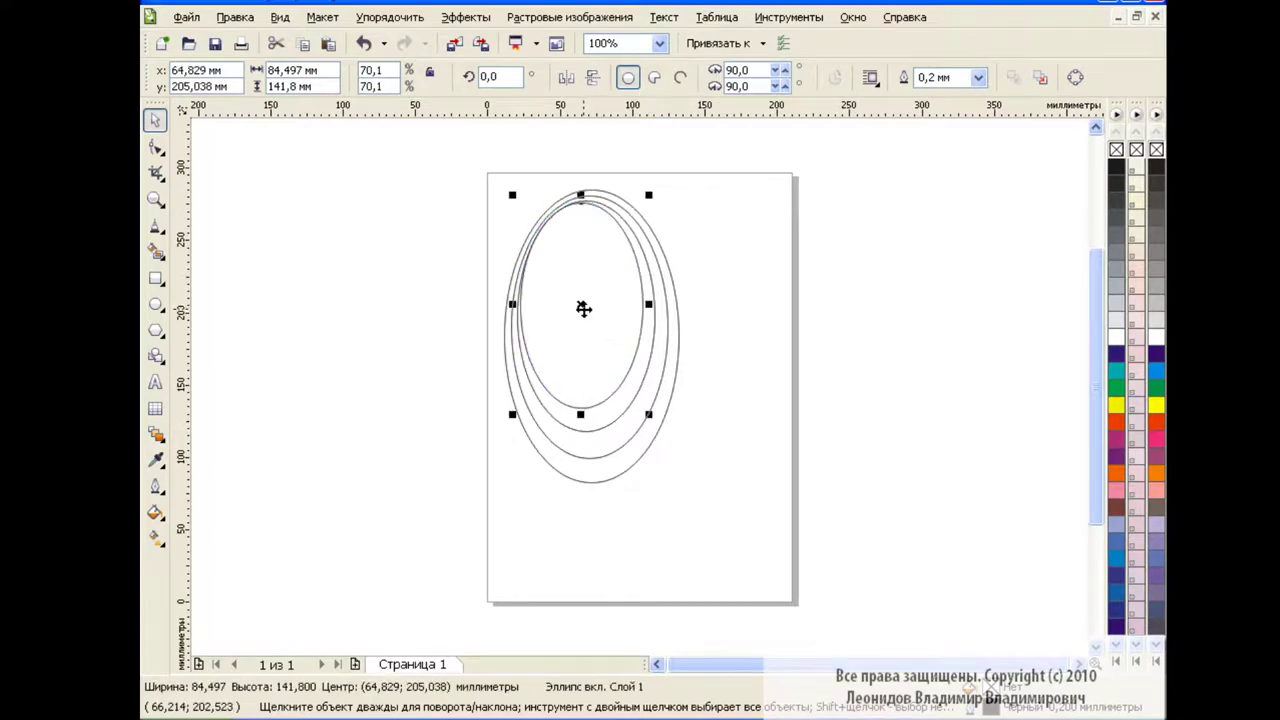
left_click(303, 43)
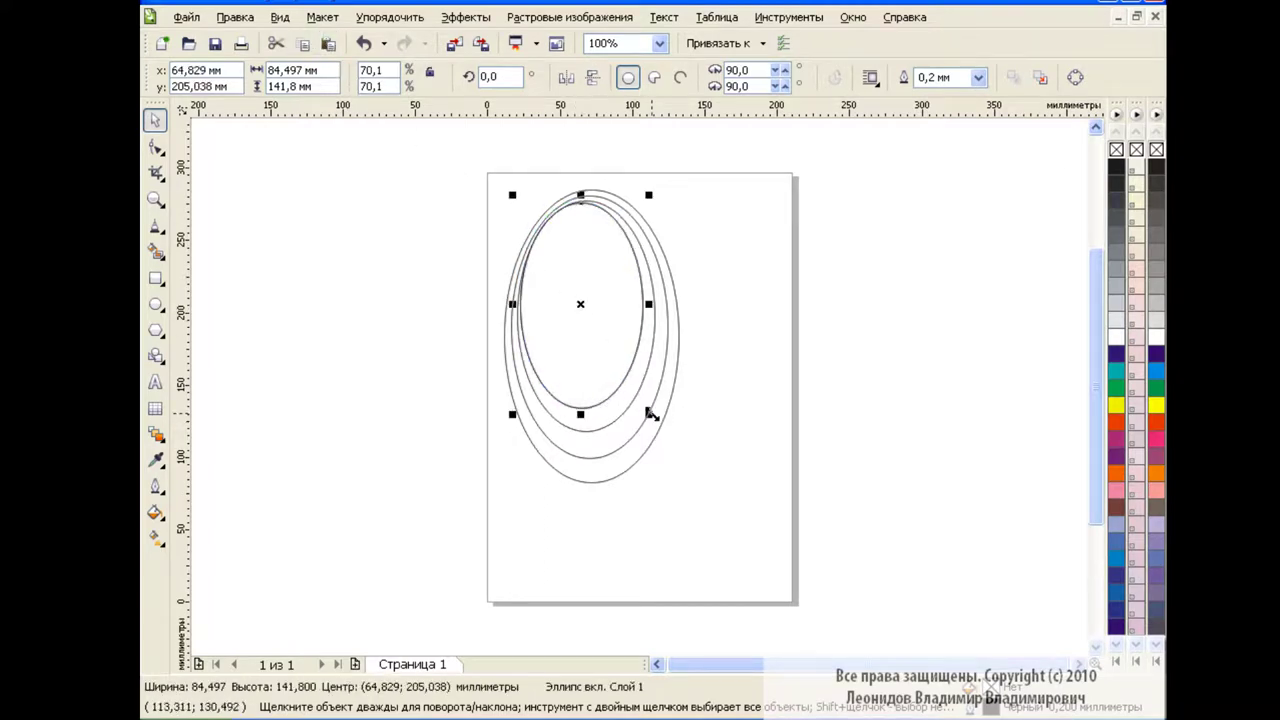
left_click_drag(648, 414, 622, 382)
left_click_drag(574, 280, 583, 292)
Add the smallest nested ellipse, about 52 × 87 mm, and select it
left_click(303, 43)
left_click(328, 43)
left_click_drag(634, 380, 613, 346)
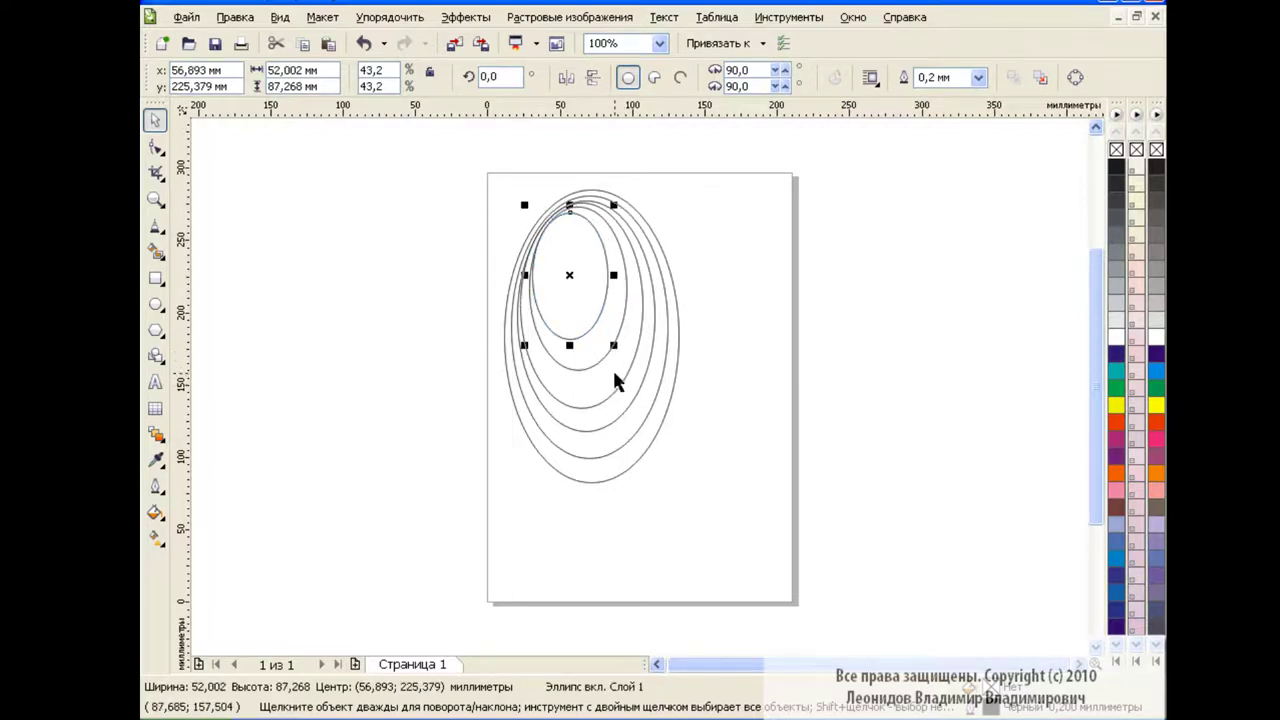
left_click(735, 375)
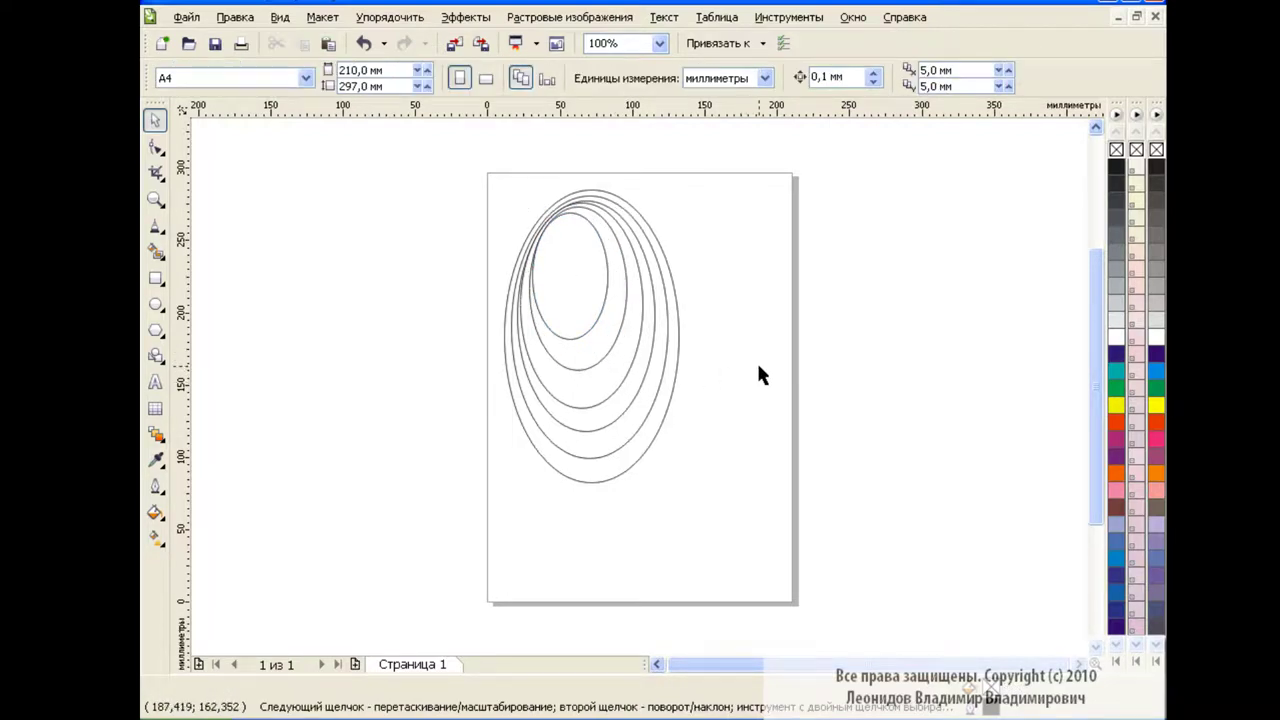
left_click(597, 266)
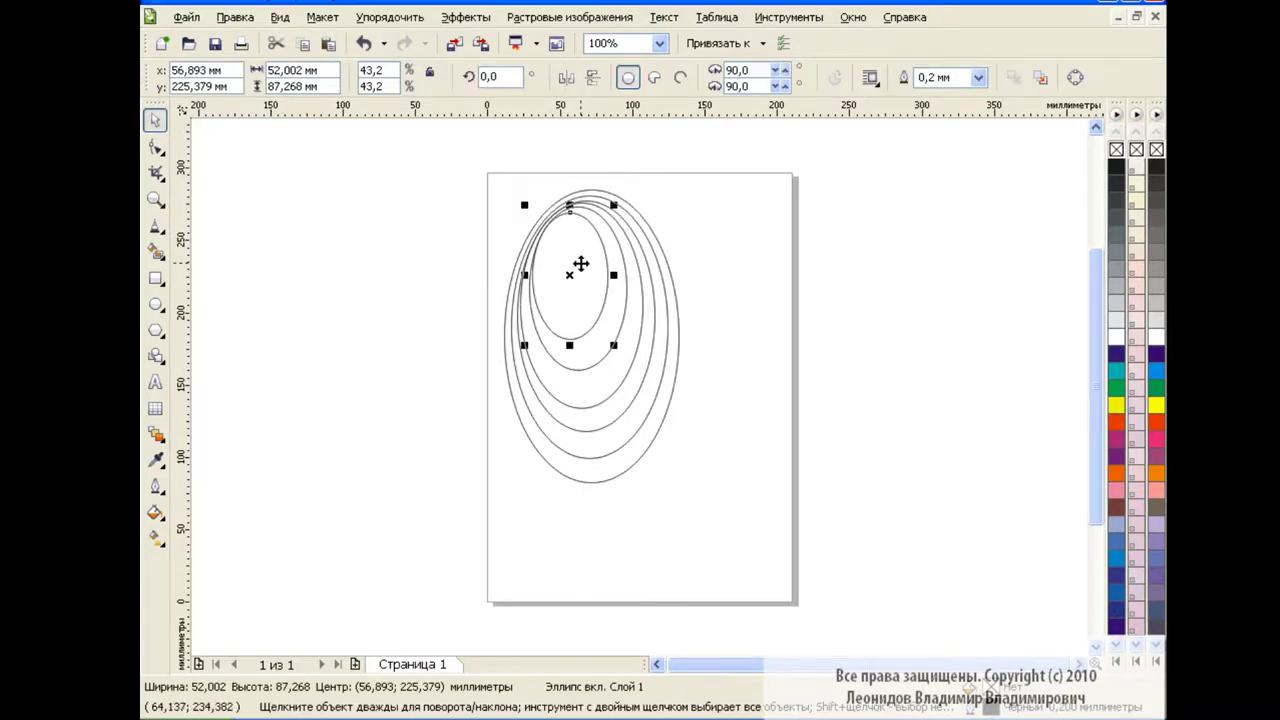
Fill the two smallest ellipses with pale pink and a slightly deeper pink
left_click(156, 513)
left_click(208, 523)
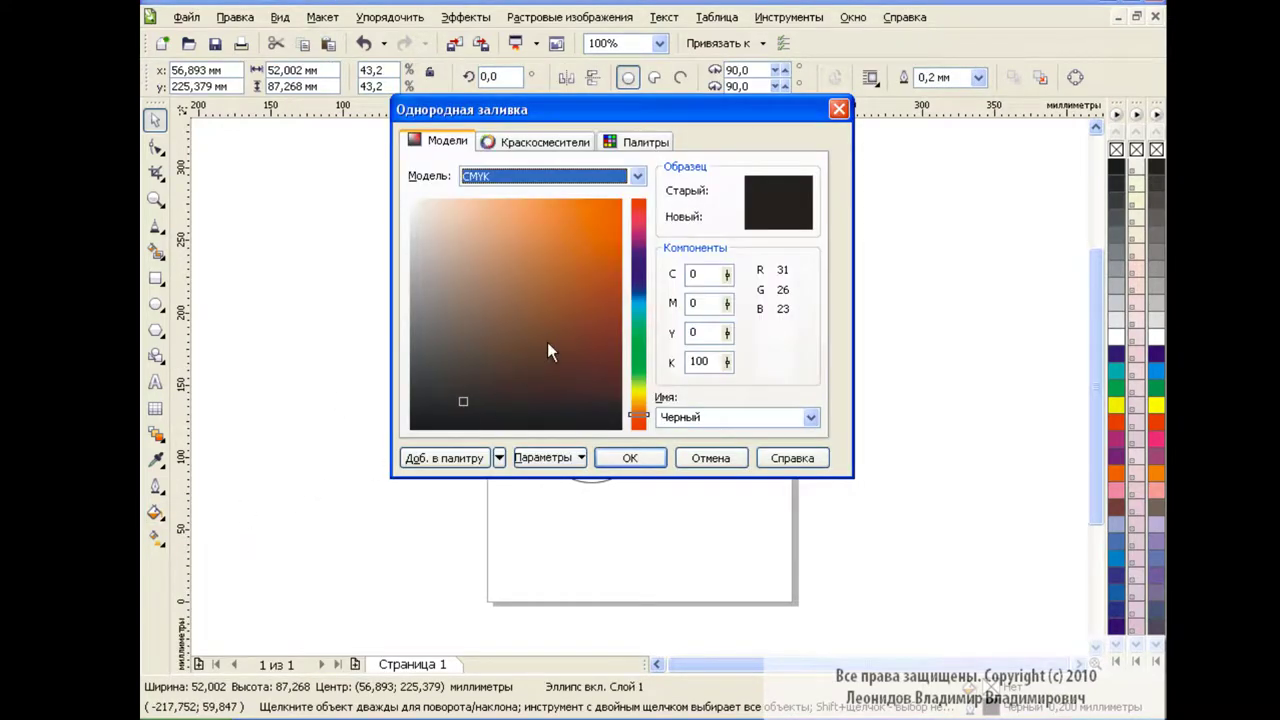
left_click_drag(637, 414, 640, 431)
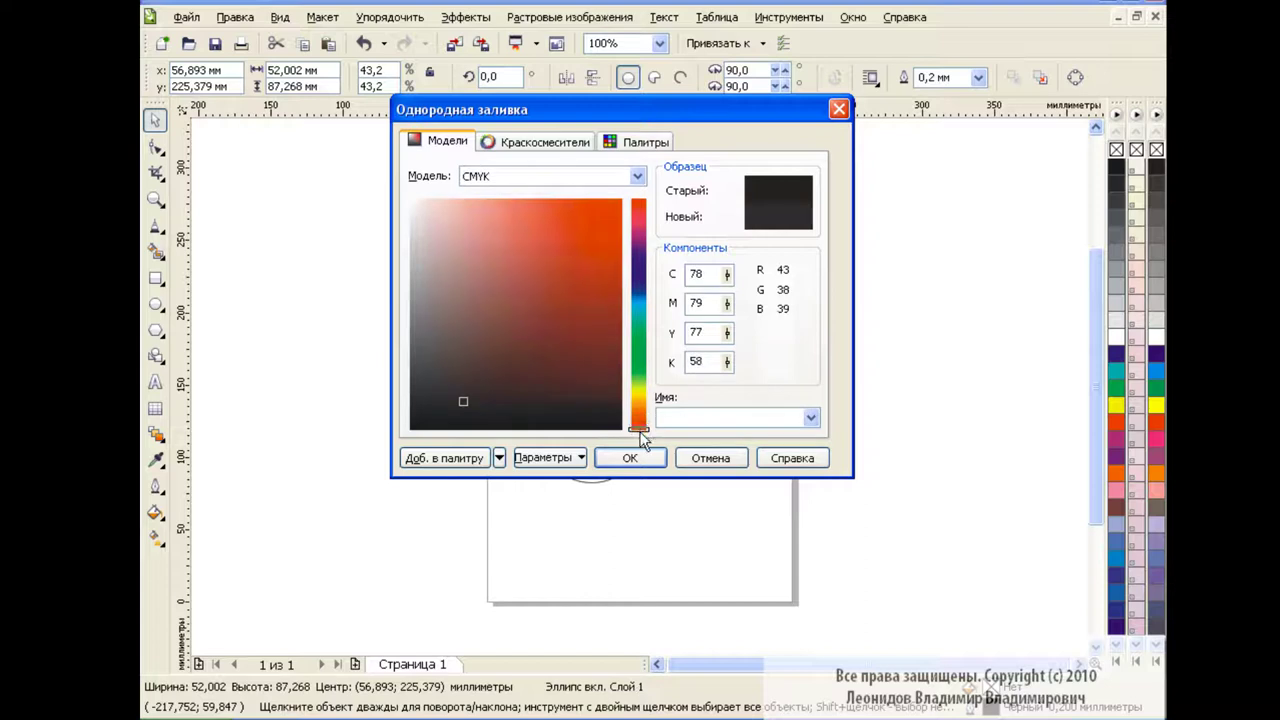
left_click(476, 220)
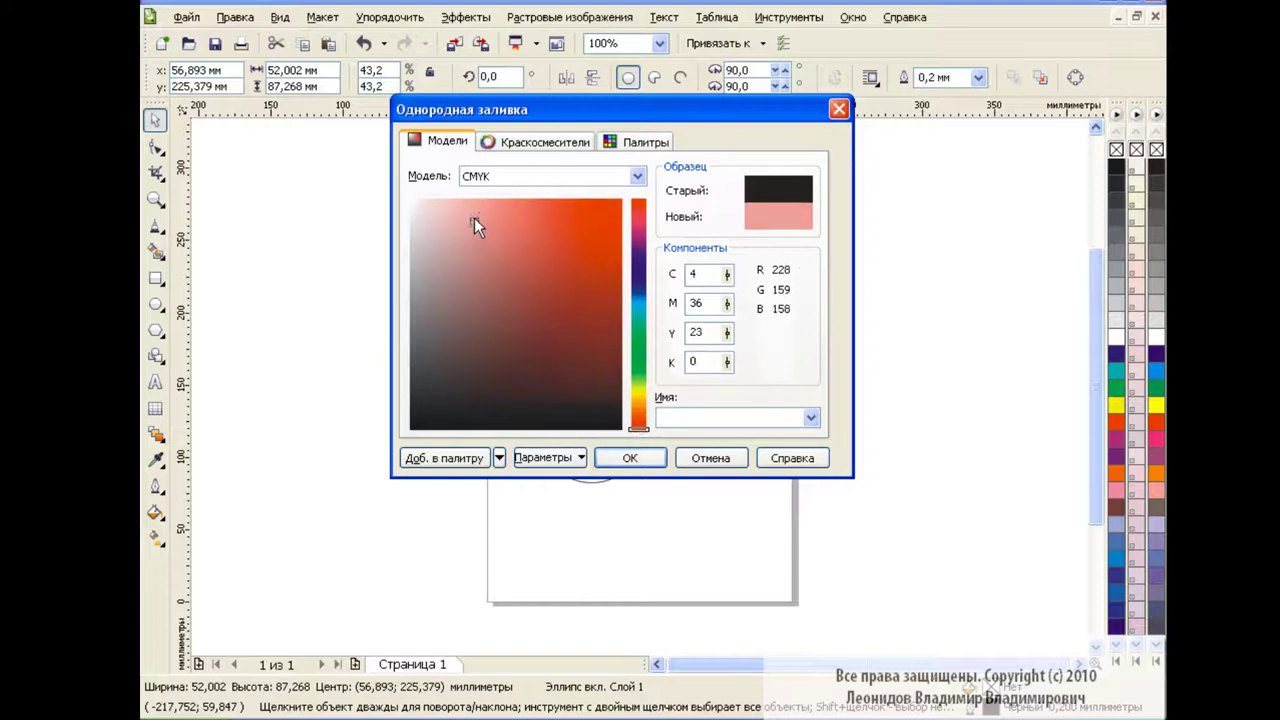
left_click(630, 458)
left_click(156, 513)
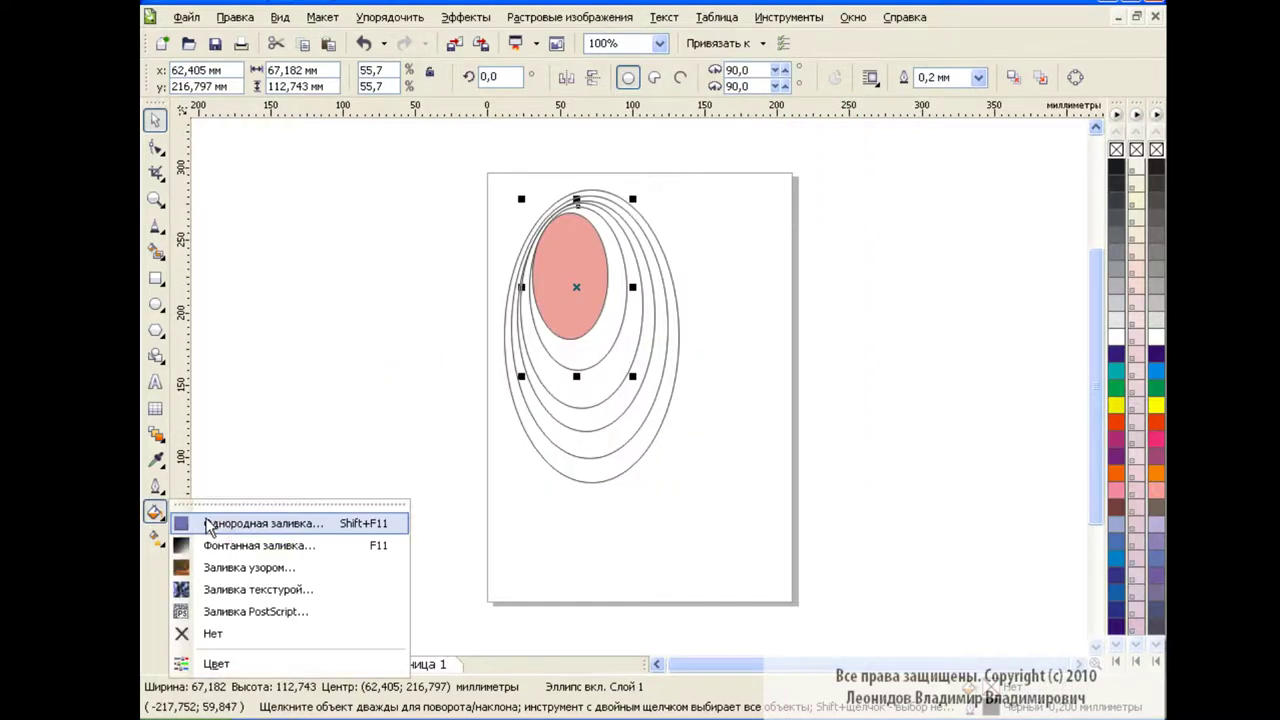
left_click(208, 523)
left_click(637, 430)
left_click(487, 241)
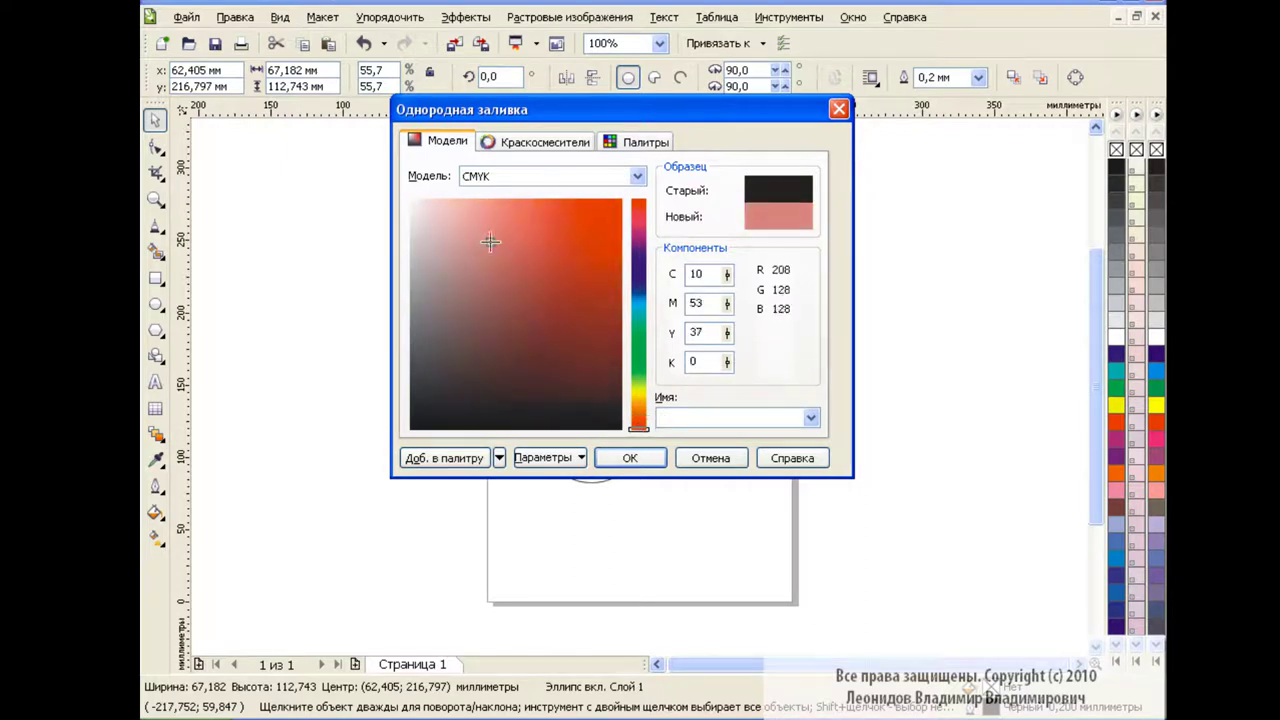
left_click(643, 462)
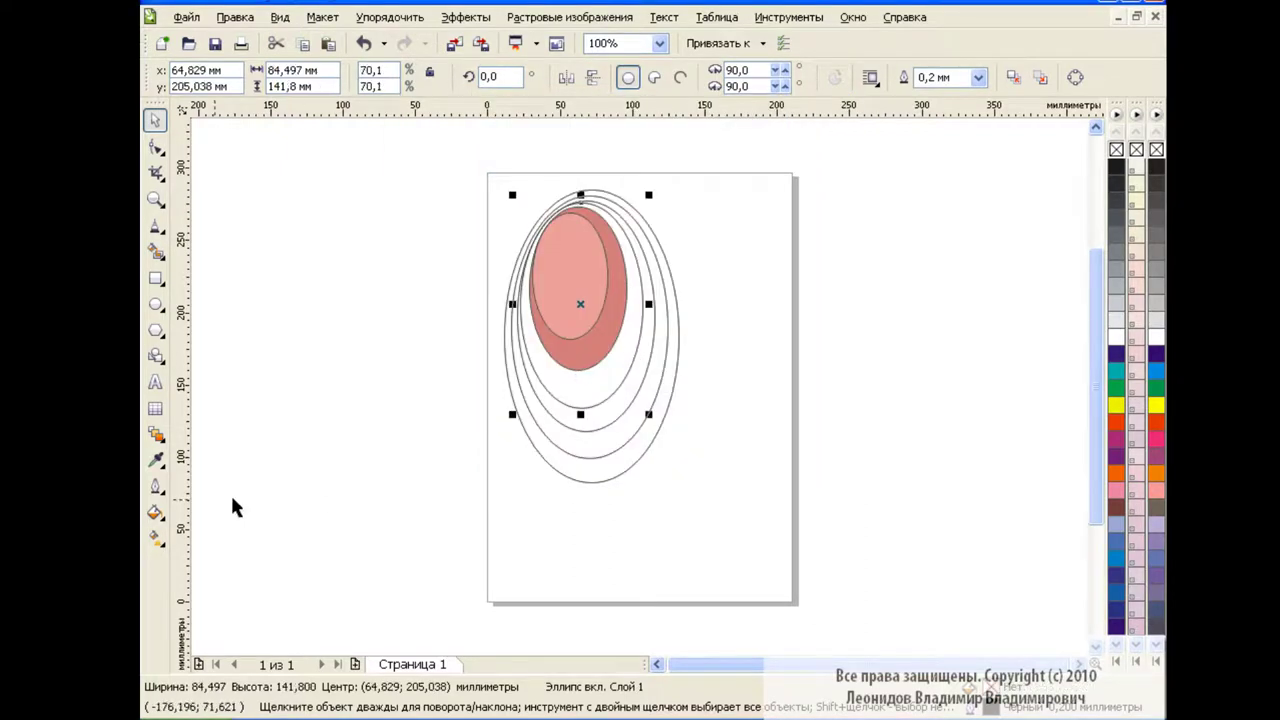
Fill the next two larger ellipses with medium rose-red and a deeper red
left_click(156, 513)
left_click(208, 523)
left_click(637, 428)
left_click(511, 262)
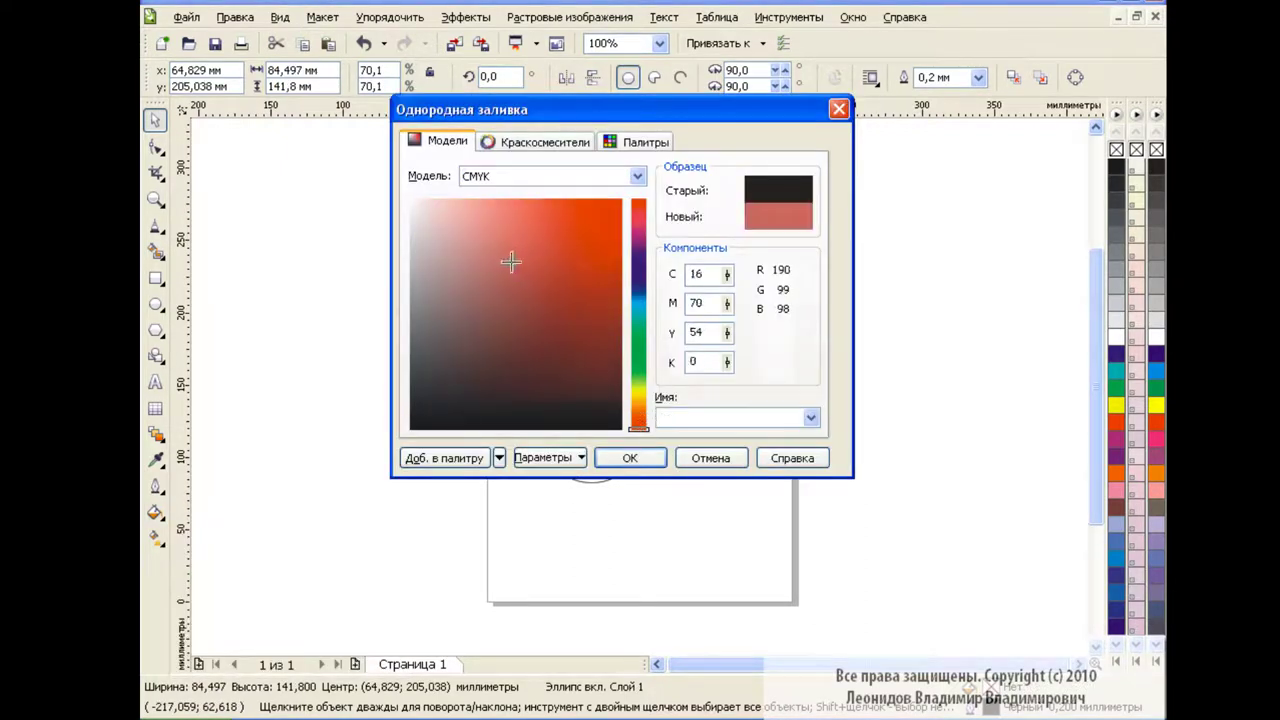
left_click(630, 458)
left_click(668, 373)
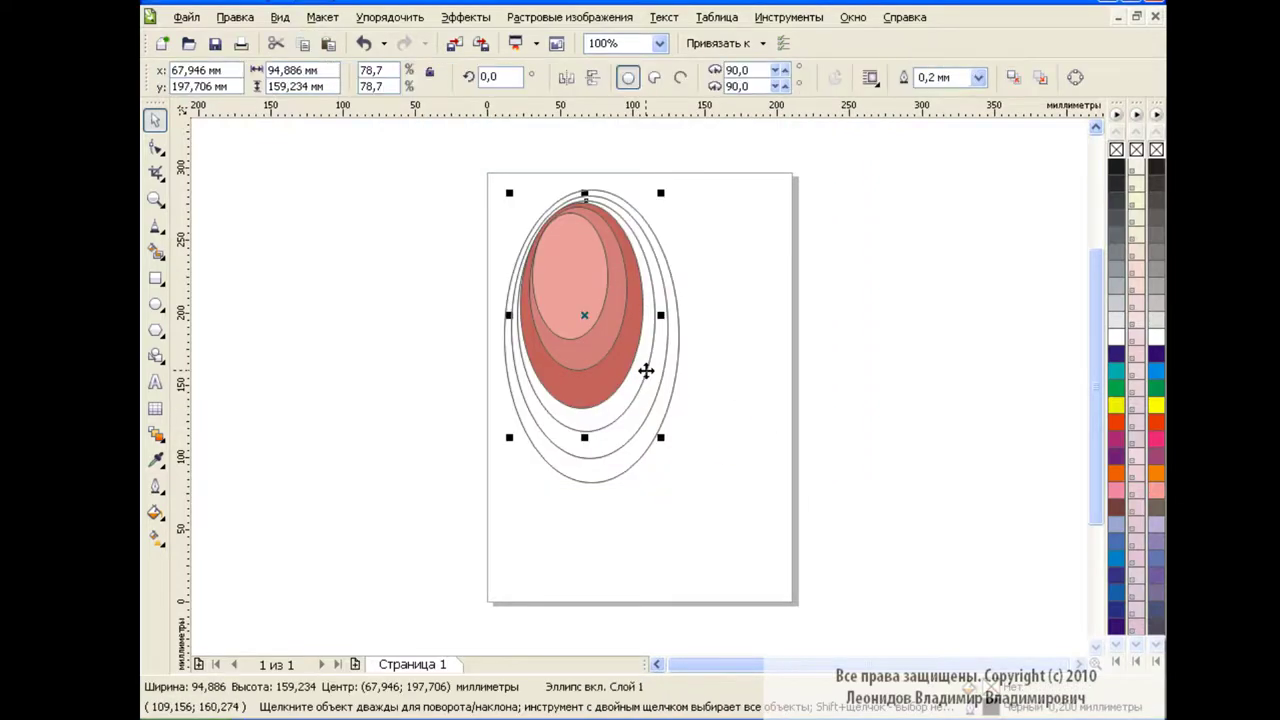
left_click(156, 513)
left_click(637, 428)
left_click(531, 283)
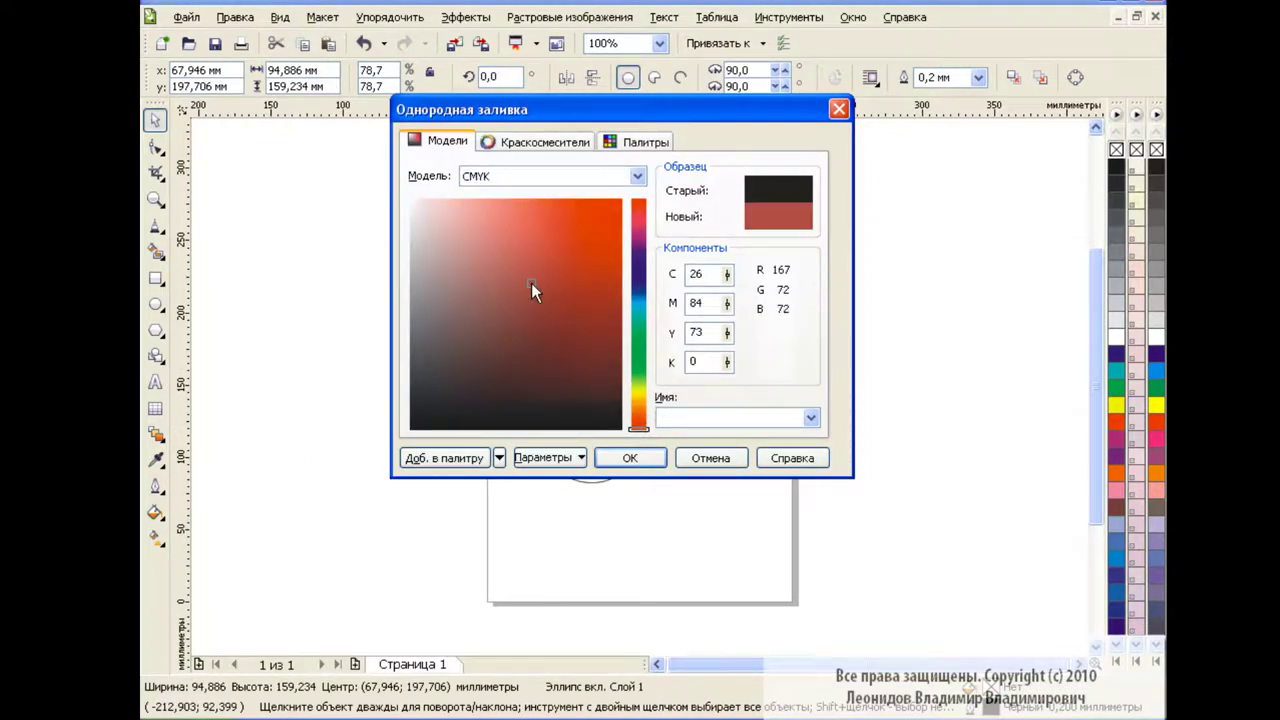
left_click(650, 457)
Fill the next ellipse dark red and the outermost ellipse deep red-brown
left_click(651, 409)
left_click(156, 513)
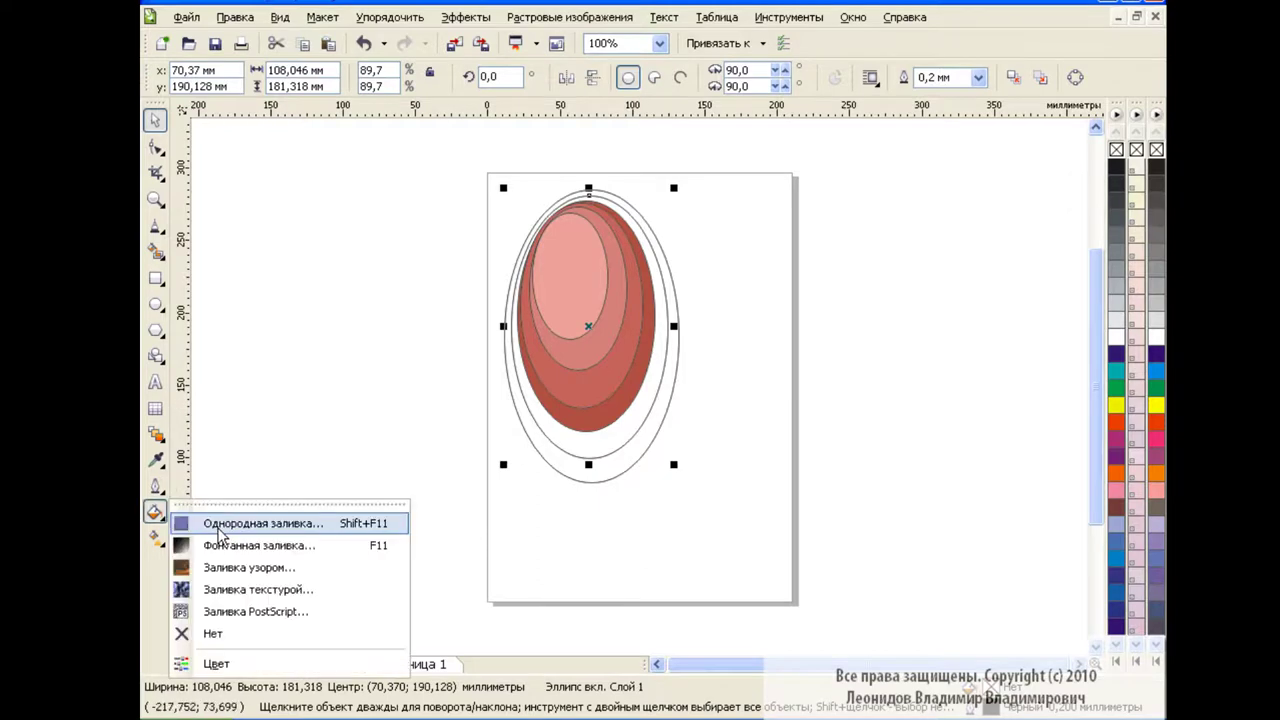
left_click(637, 428)
left_click(552, 298)
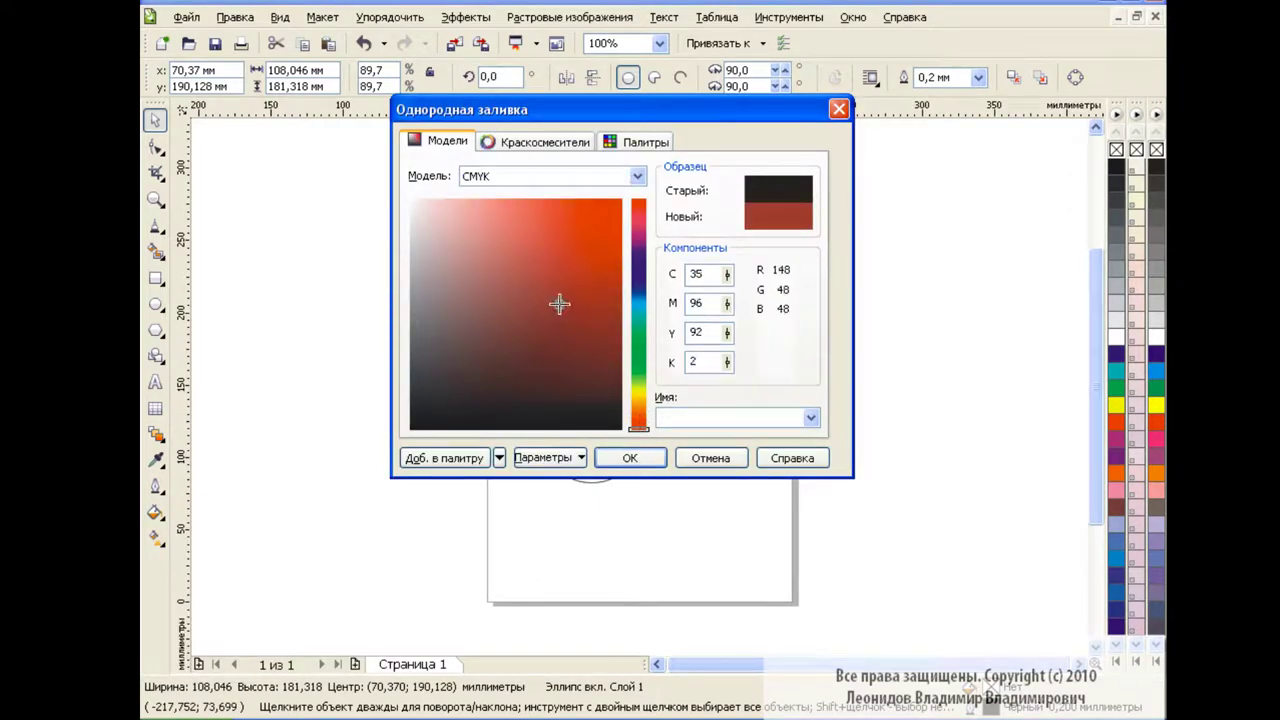
left_click_drag(559, 304, 555, 288)
left_click(630, 458)
left_click(668, 425)
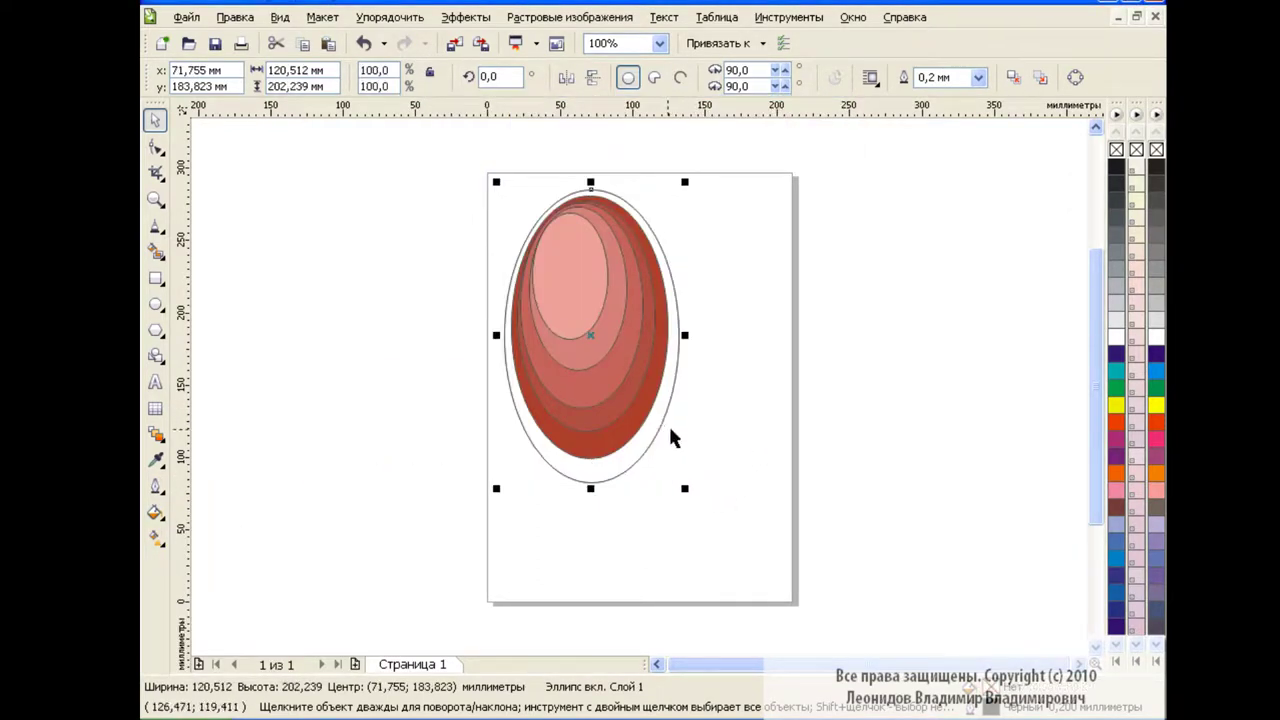
left_click(155, 512)
left_click(200, 521)
left_click_drag(606, 374, 603, 306)
left_click(630, 458)
left_click(748, 402)
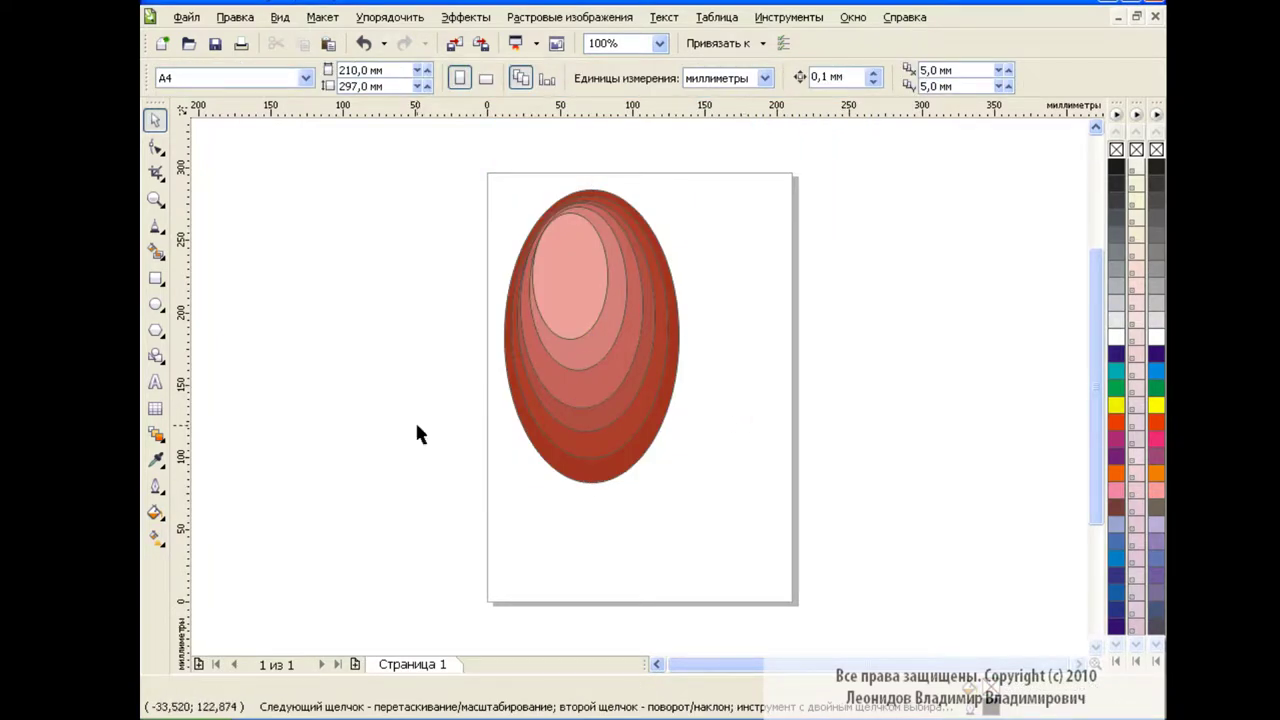
Blend the nested ellipses into one smoothly shaded red egg
left_click(155, 433)
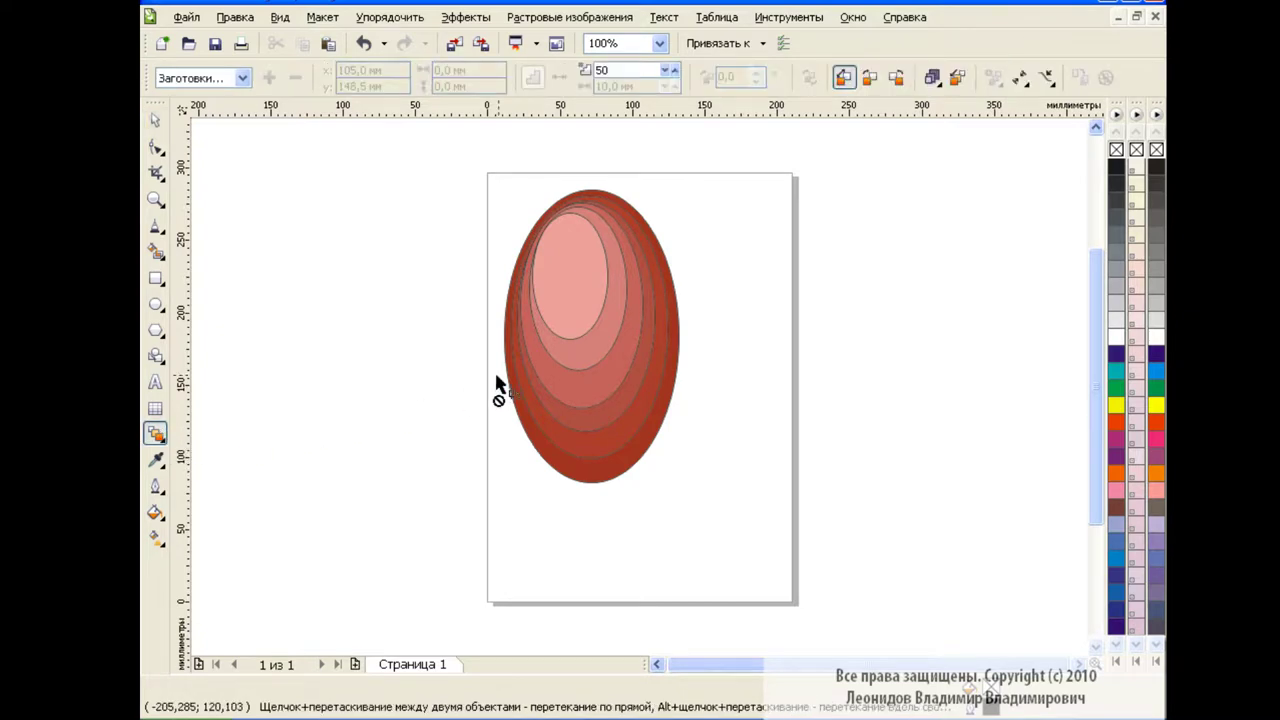
left_click(591, 327)
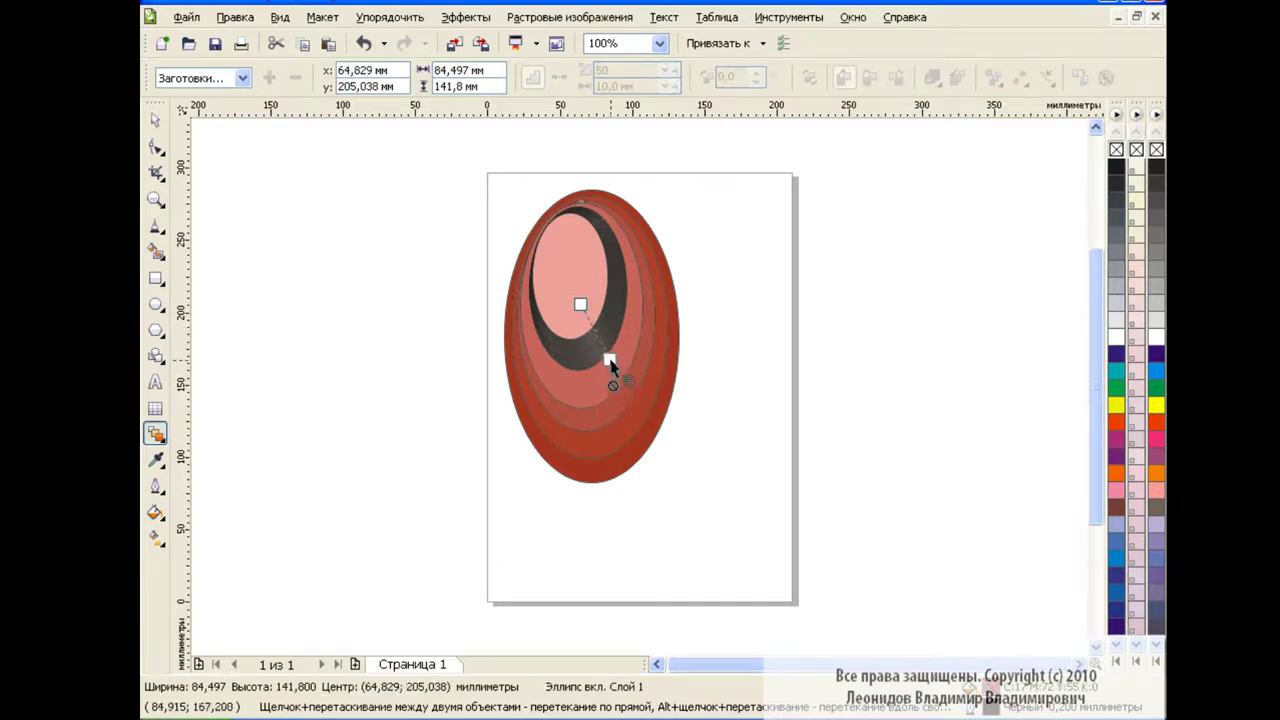
left_click_drag(620, 384, 607, 355)
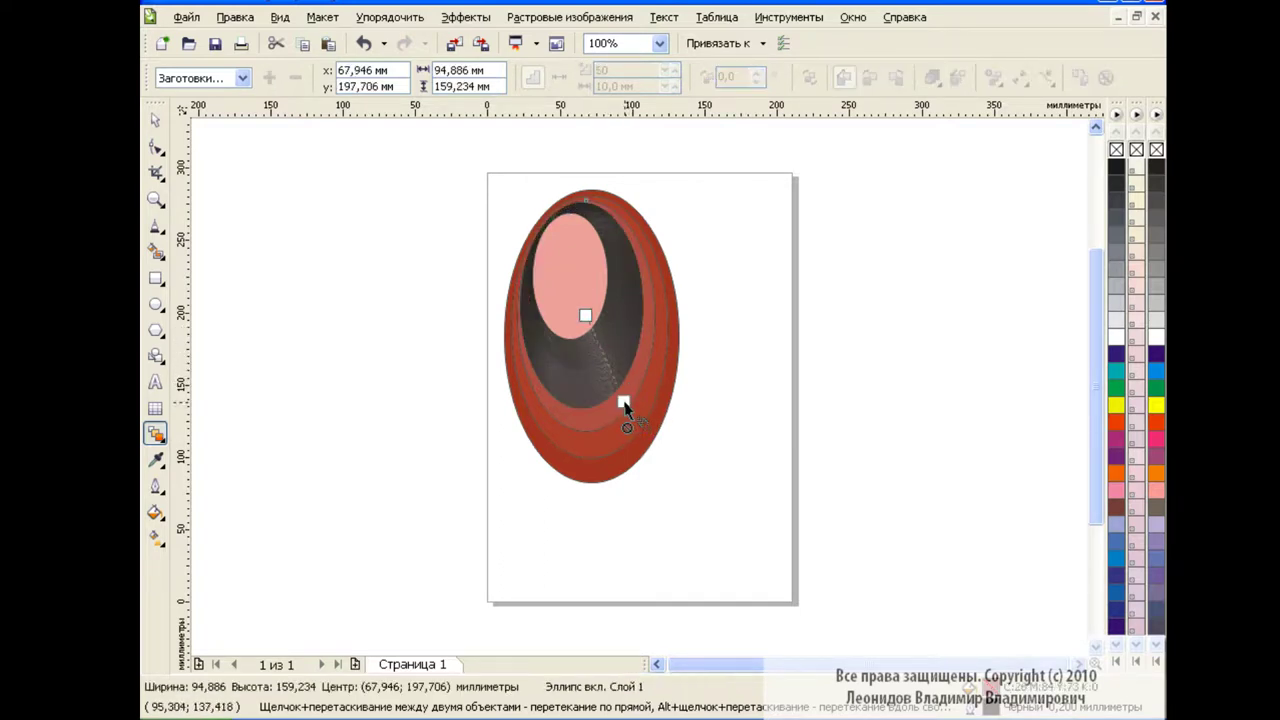
left_click_drag(628, 405, 643, 450)
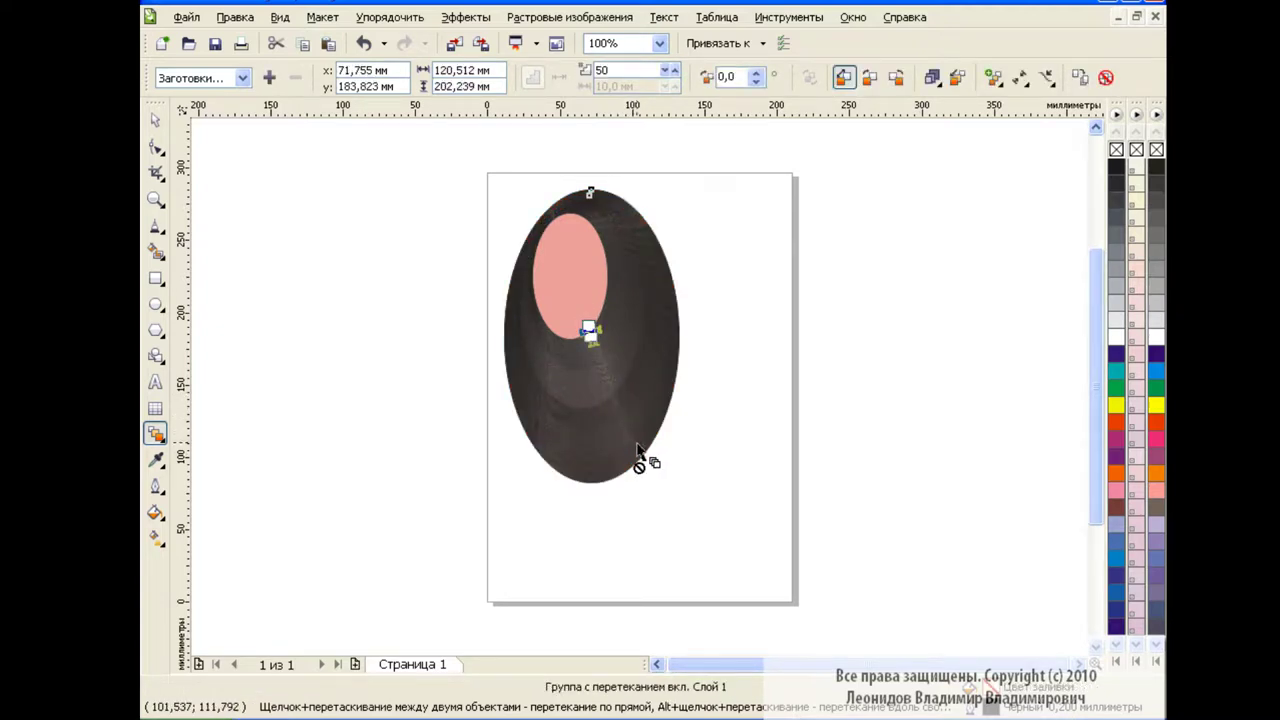
key("space")
left_click(455, 277)
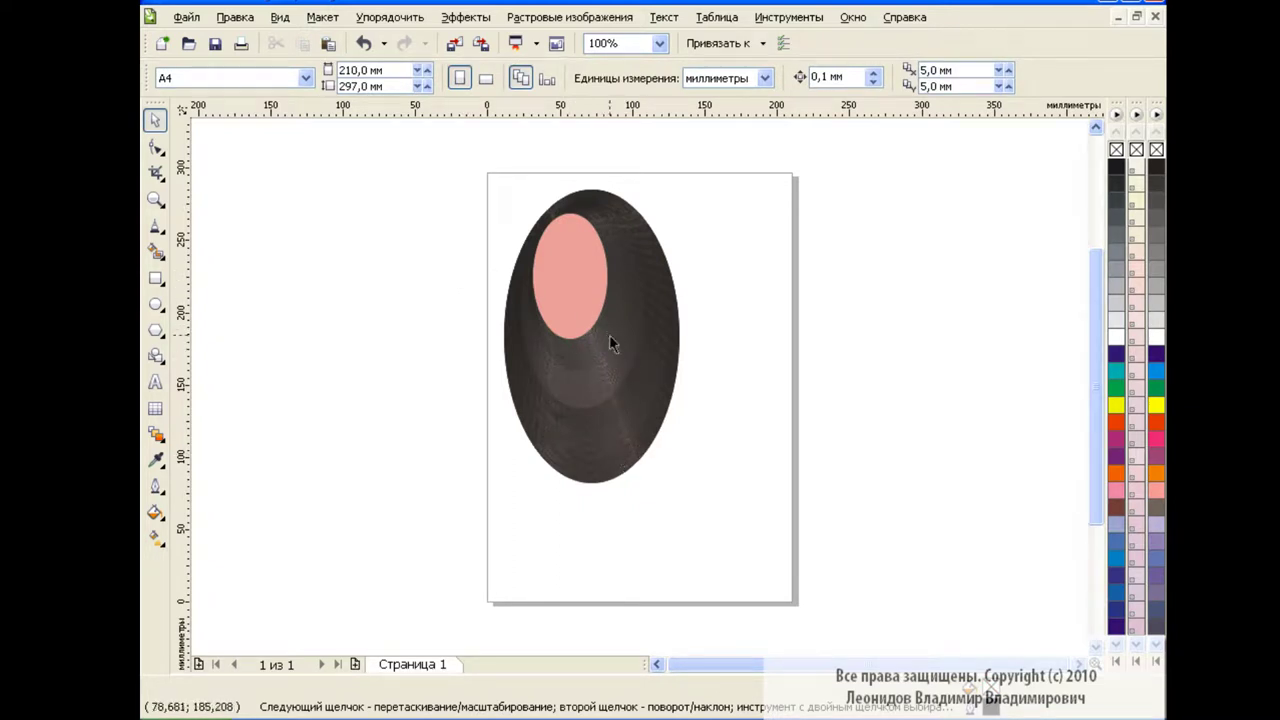
Remove the outlines from the balloon blend group and move it up and right
mouse_move(476, 197)
left_mouse_down()
mouse_move(708, 523)
mouse_move(735, 541)
left_mouse_up()
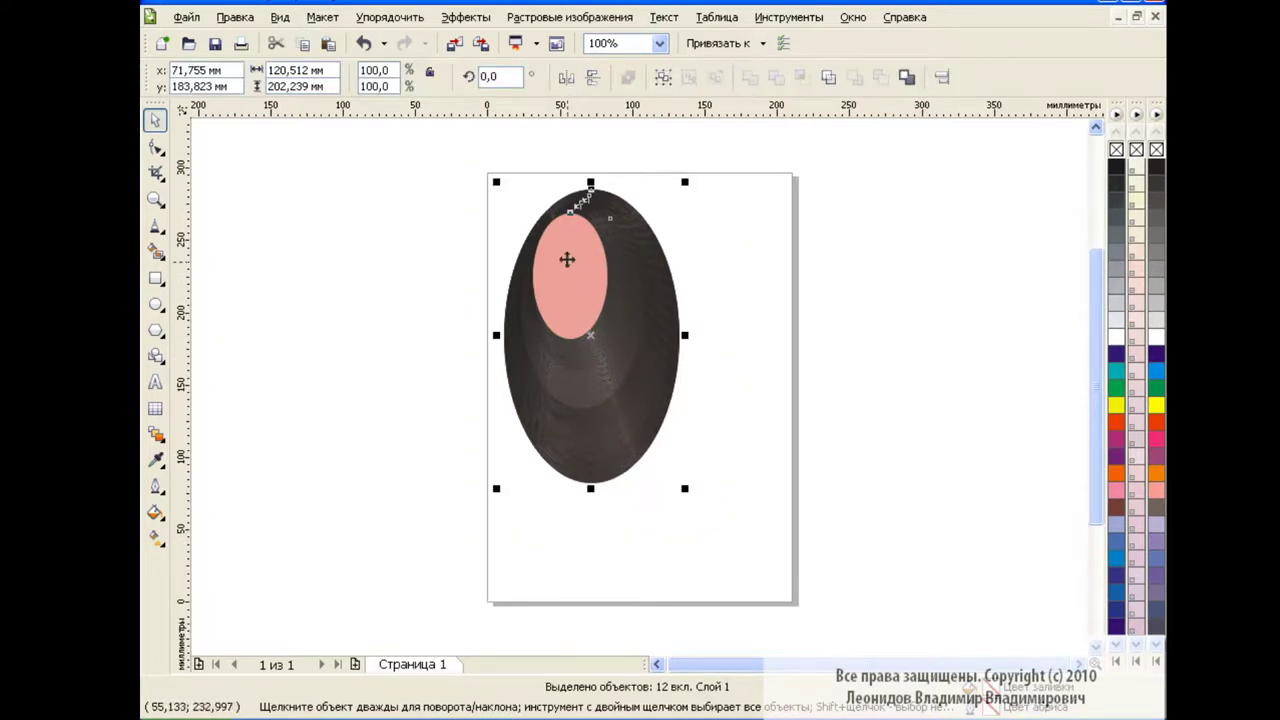
right_click(1115, 148)
left_click(850, 280)
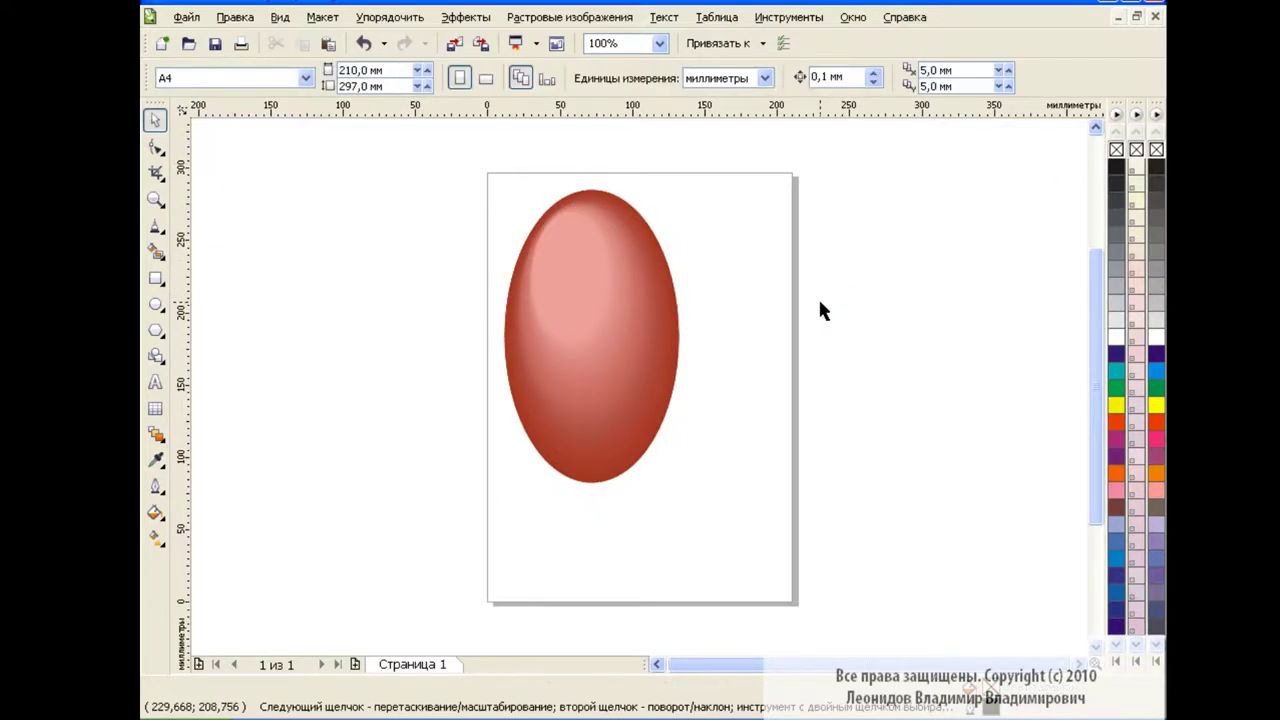
left_click_drag(490, 215, 732, 520)
left_click_drag(617, 329, 680, 269)
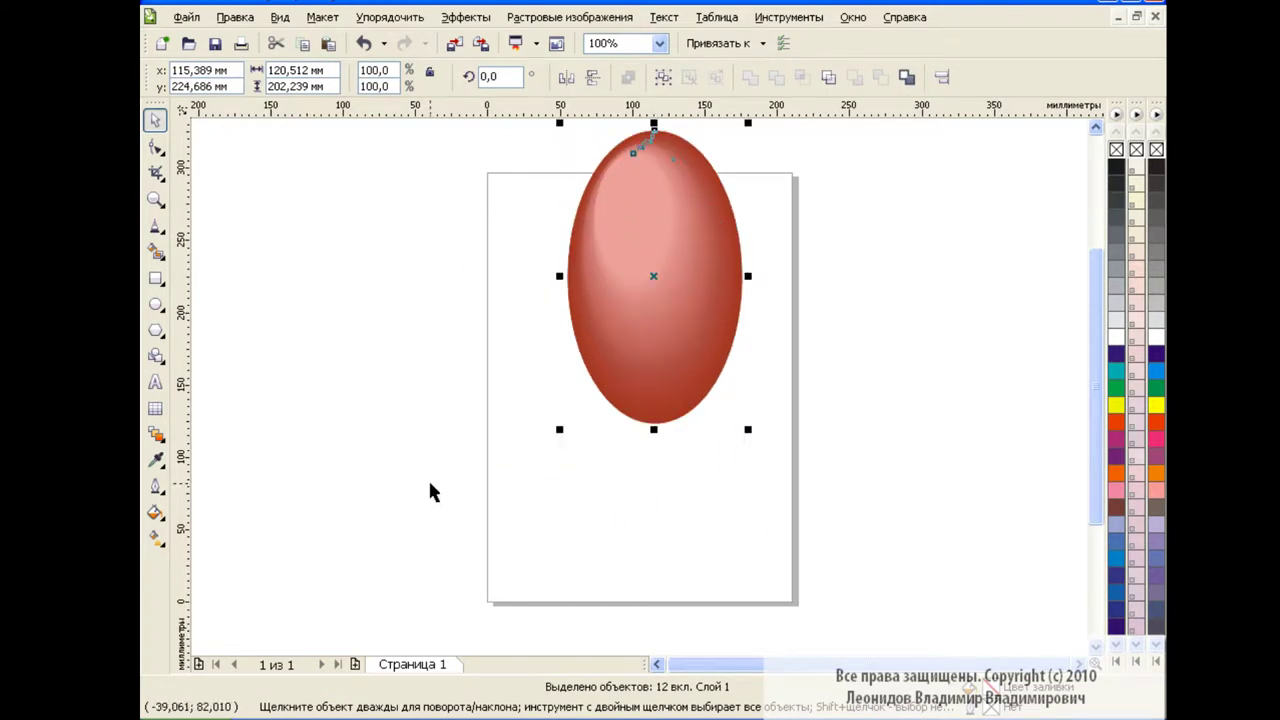
Draw a trial freehand stroke below the balloon
key("i")
mouse_move(650, 430)
left_mouse_down()
mouse_move(672, 426)
mouse_move(714, 586)
left_mouse_up()
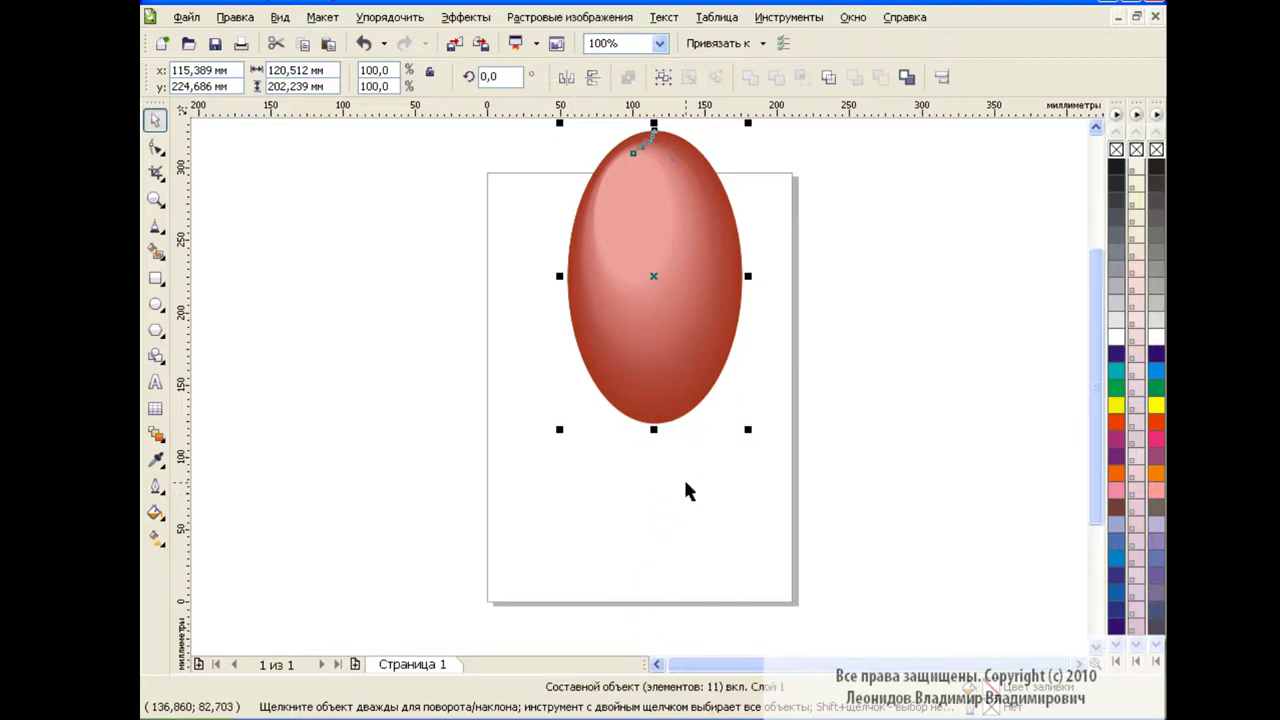
left_click(155, 225)
Draw a 16-node freehand knot outline with a wavy bottom beside the balloon and select its nodes
left_click(240, 238)
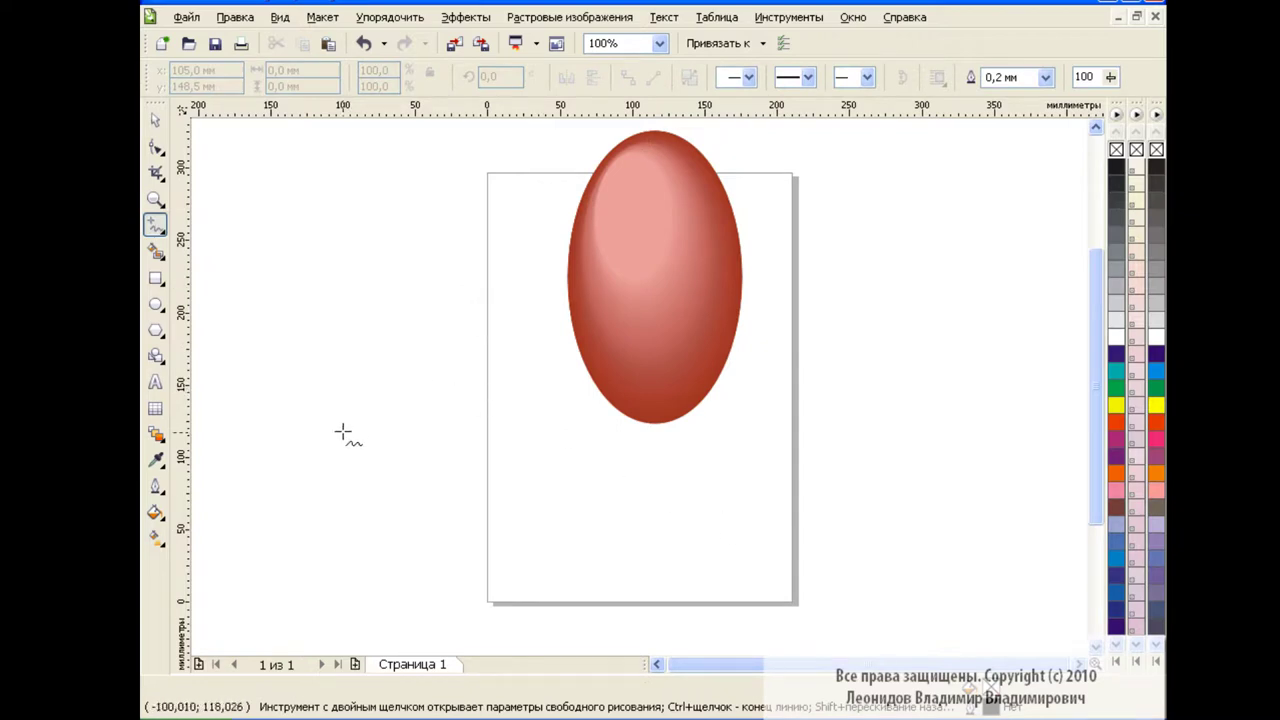
mouse_move(343, 432)
left_mouse_down()
mouse_move(371, 366)
mouse_move(486, 346)
mouse_move(506, 437)
mouse_move(340, 436)
left_mouse_up()
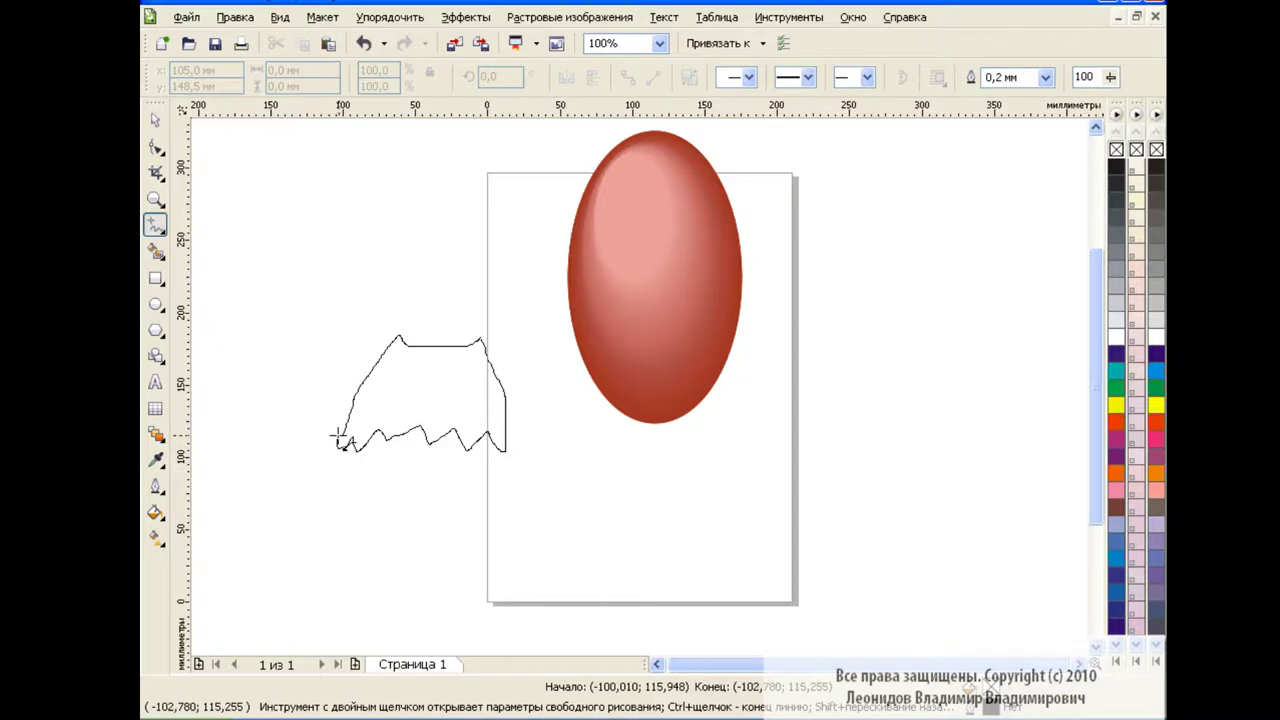
left_click(155, 147)
left_click_drag(320, 333, 540, 460)
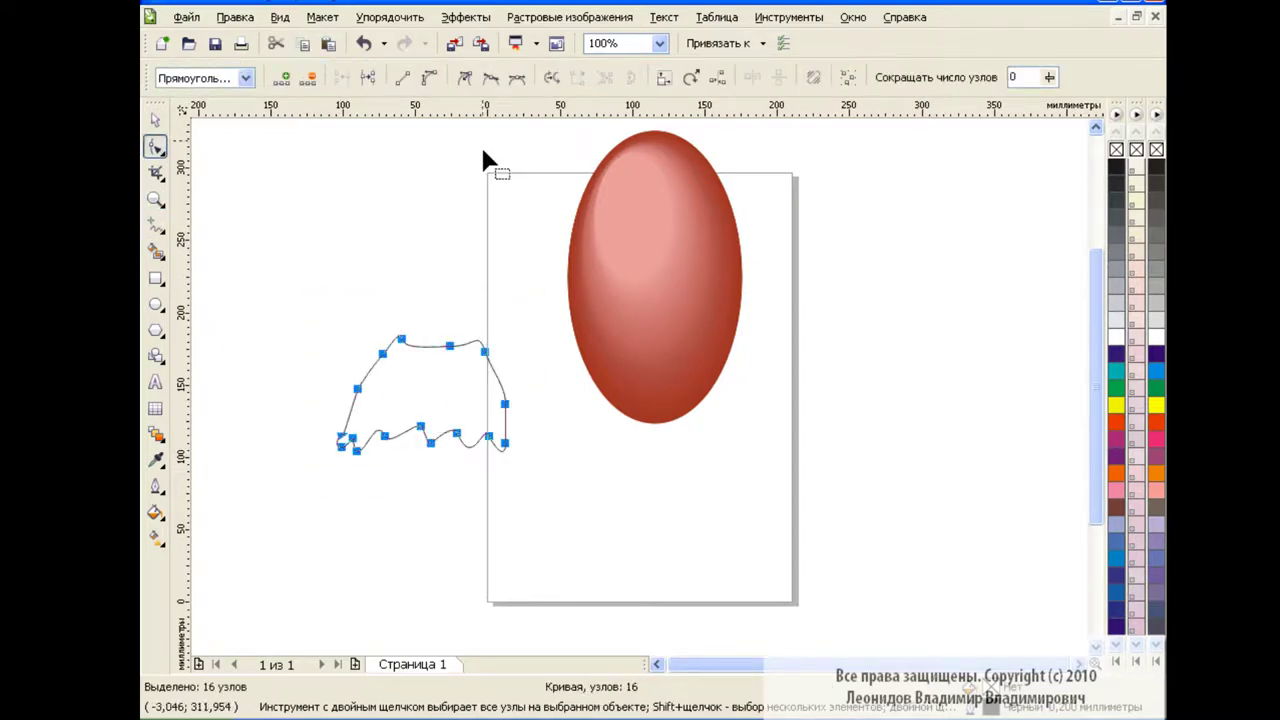
At 200% zoom, smooth the knot's top edge and raise its upper-right corner
left_click(537, 460)
left_click(659, 43)
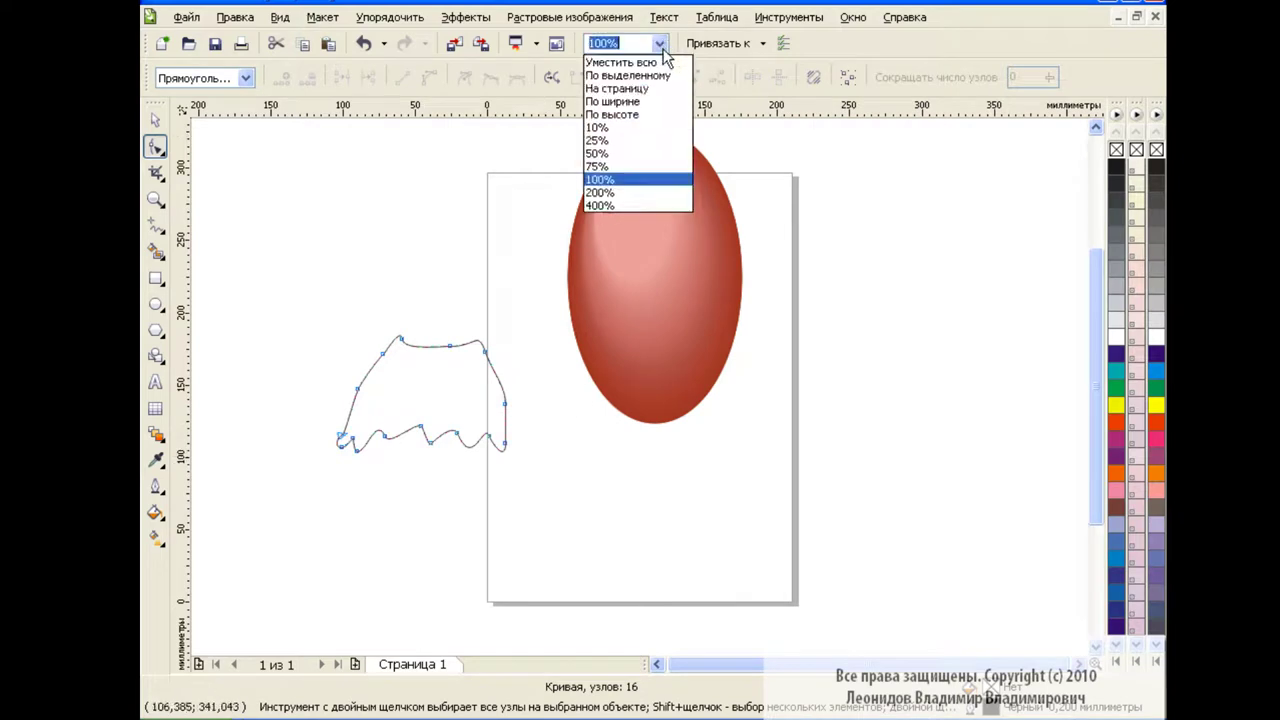
left_click(650, 192)
scroll(538, 406, "left", 5)
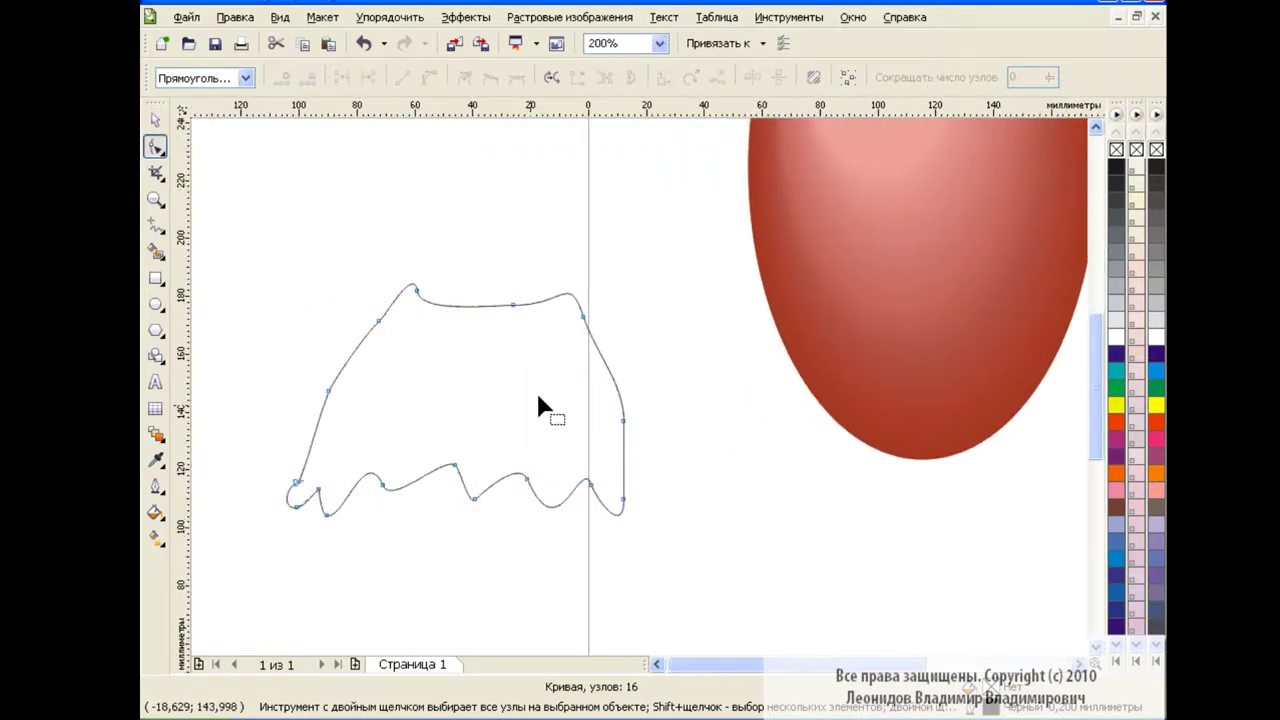
left_click_drag(418, 291, 423, 291)
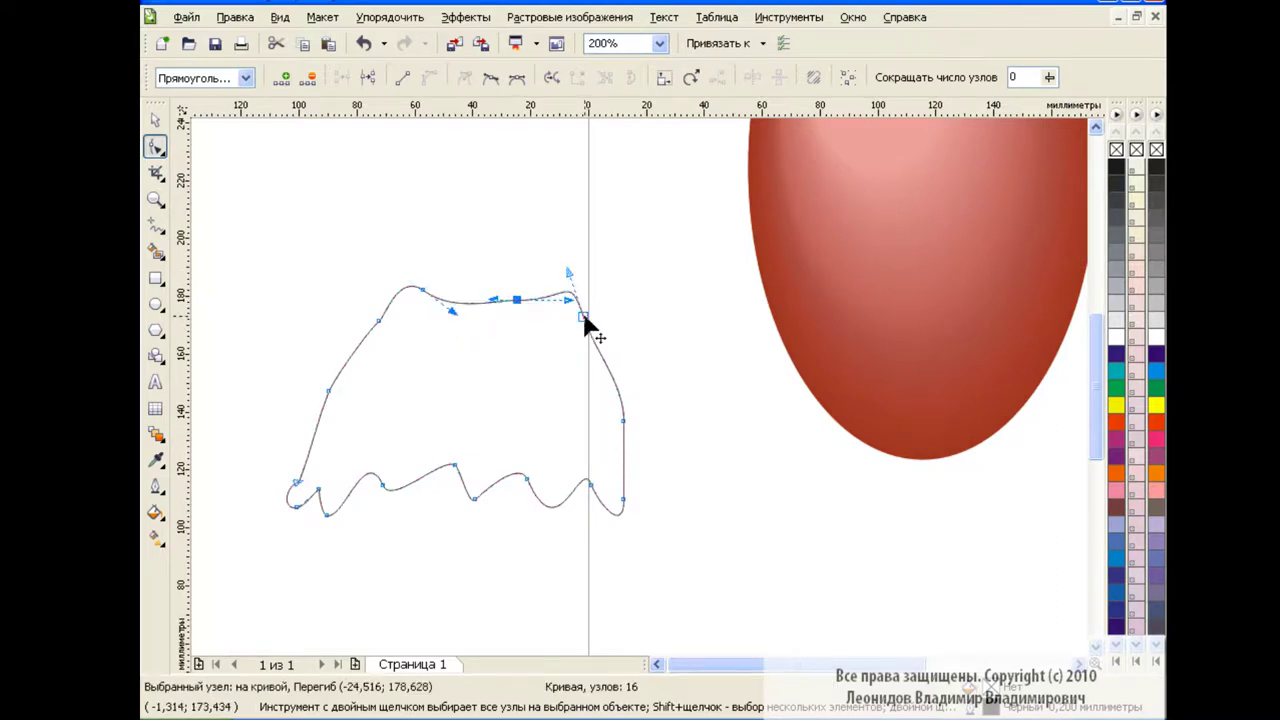
mouse_move(584, 311)
left_mouse_down()
mouse_move(602, 295)
mouse_move(531, 262)
left_mouse_up()
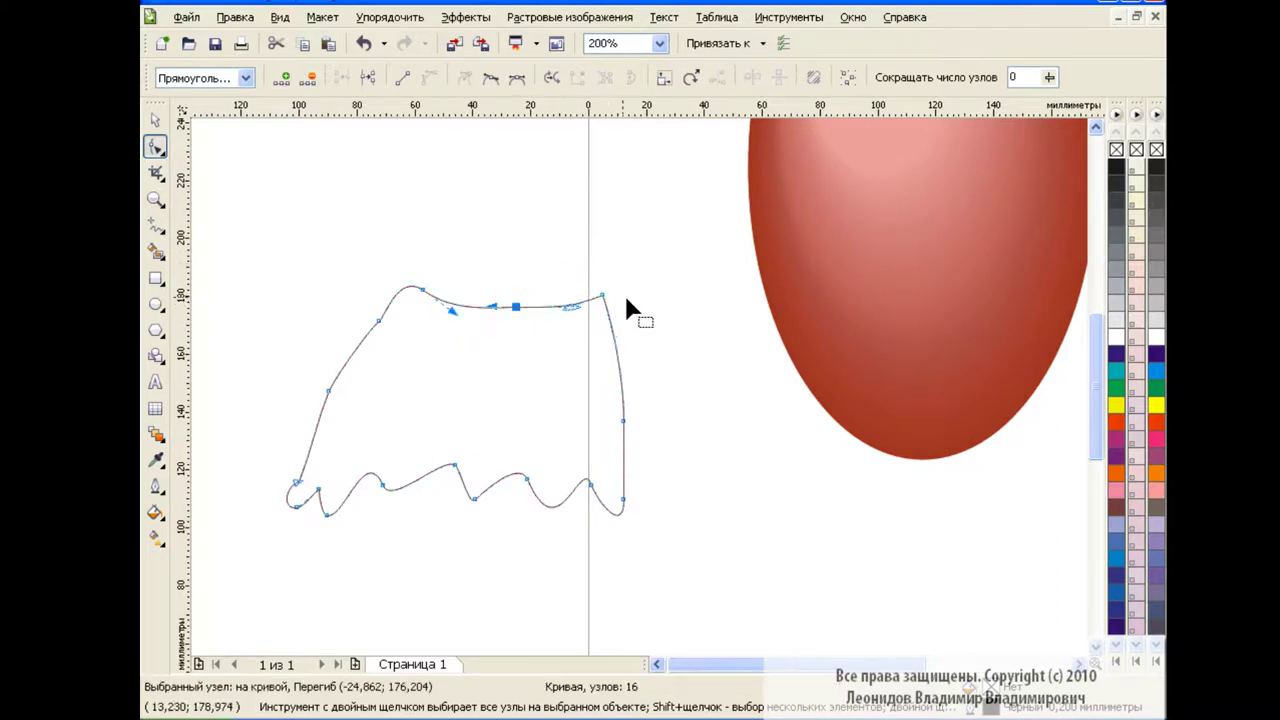
left_click(422, 291)
left_click_drag(408, 277, 420, 328)
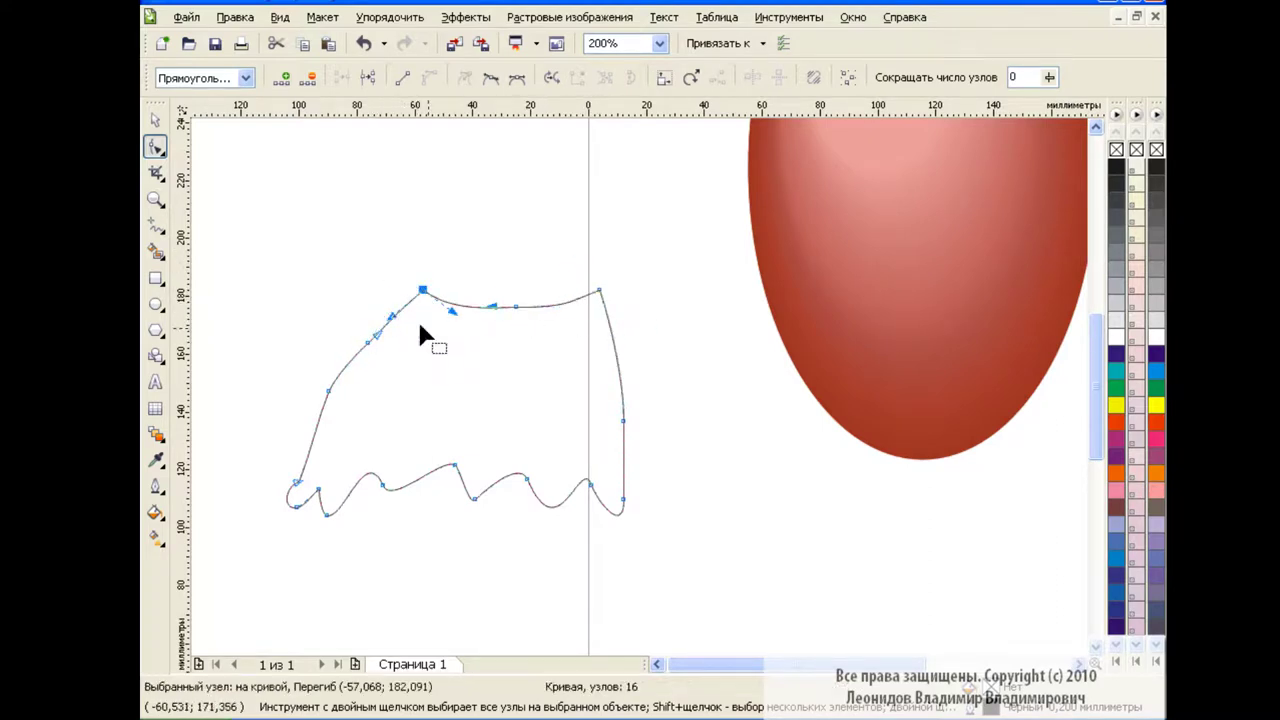
Push the knot's right side outward, reshape its bottom-right corner and make a bottom node cusp
left_click_drag(604, 420, 630, 506)
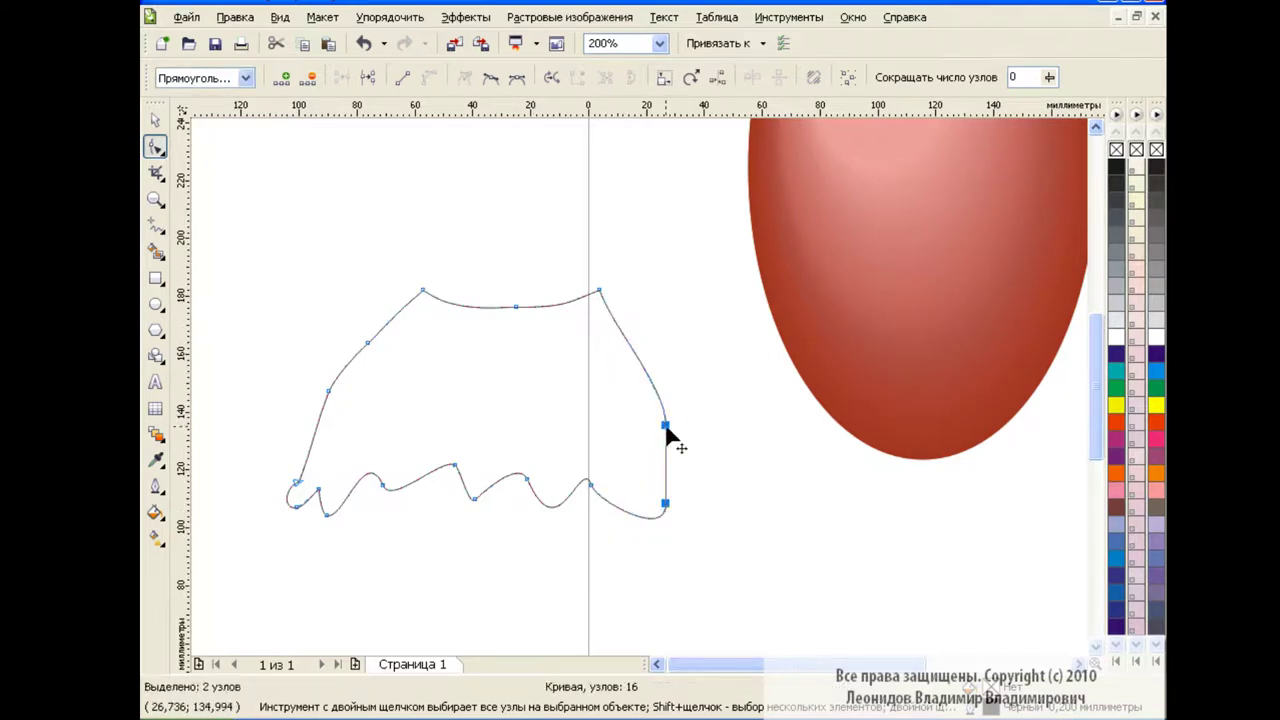
left_click_drag(623, 422, 659, 425)
left_click(657, 432)
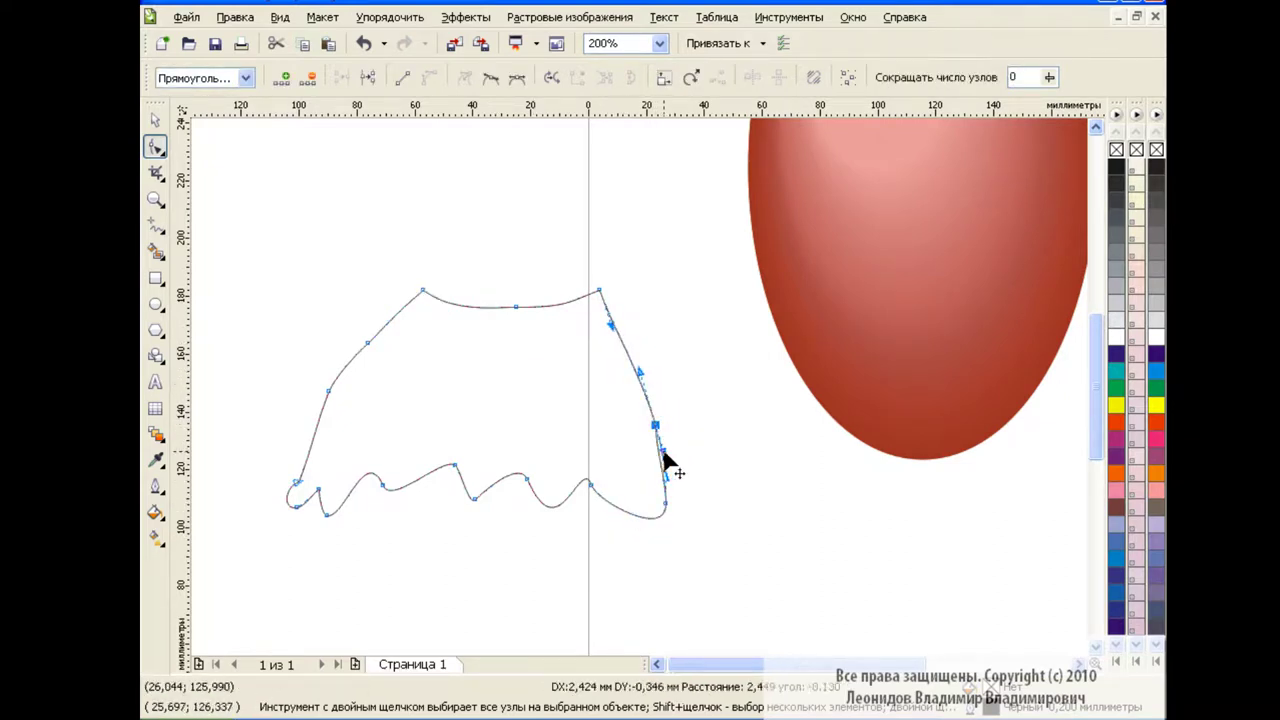
mouse_move(665, 508)
left_mouse_down()
mouse_move(667, 521)
mouse_move(636, 518)
mouse_move(652, 528)
mouse_move(617, 508)
mouse_move(558, 521)
mouse_move(581, 504)
left_mouse_up()
left_click(556, 502)
left_click(465, 77)
Pull the lower edge's dips into sharp zigzag points and delete the extra lower-left node
left_click(529, 481)
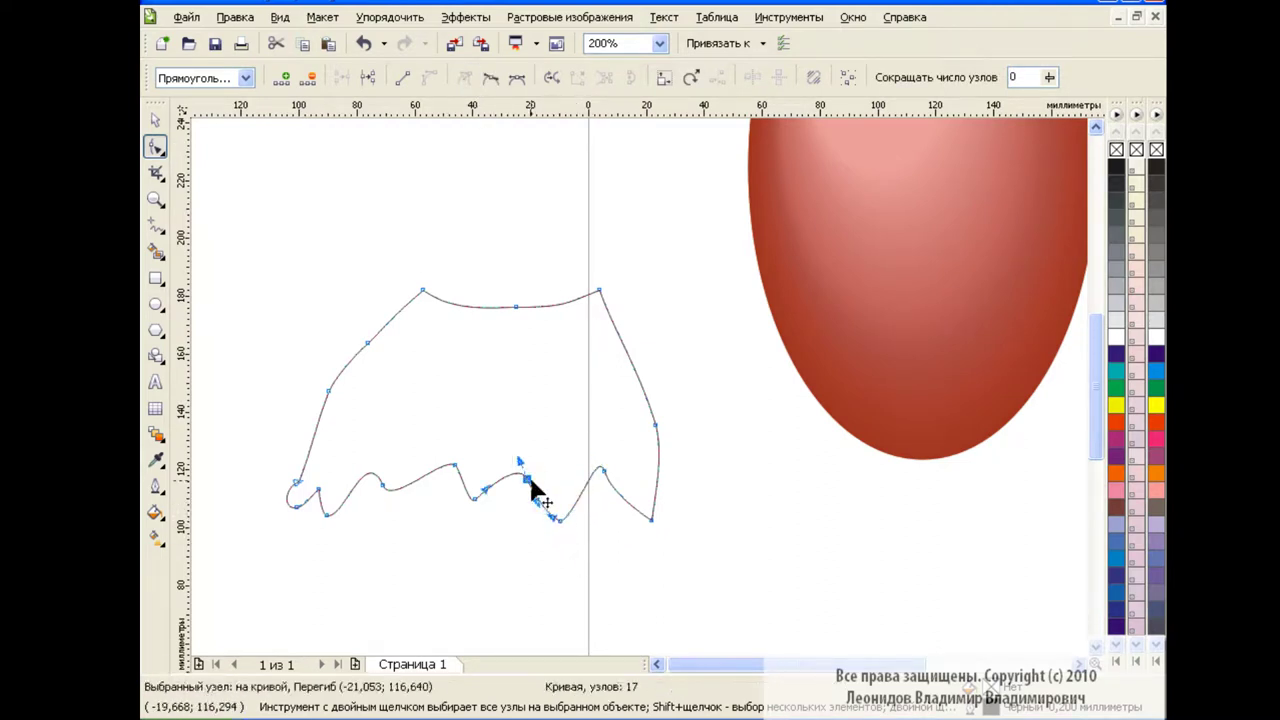
left_click_drag(474, 500, 474, 524)
left_click_drag(520, 457, 494, 523)
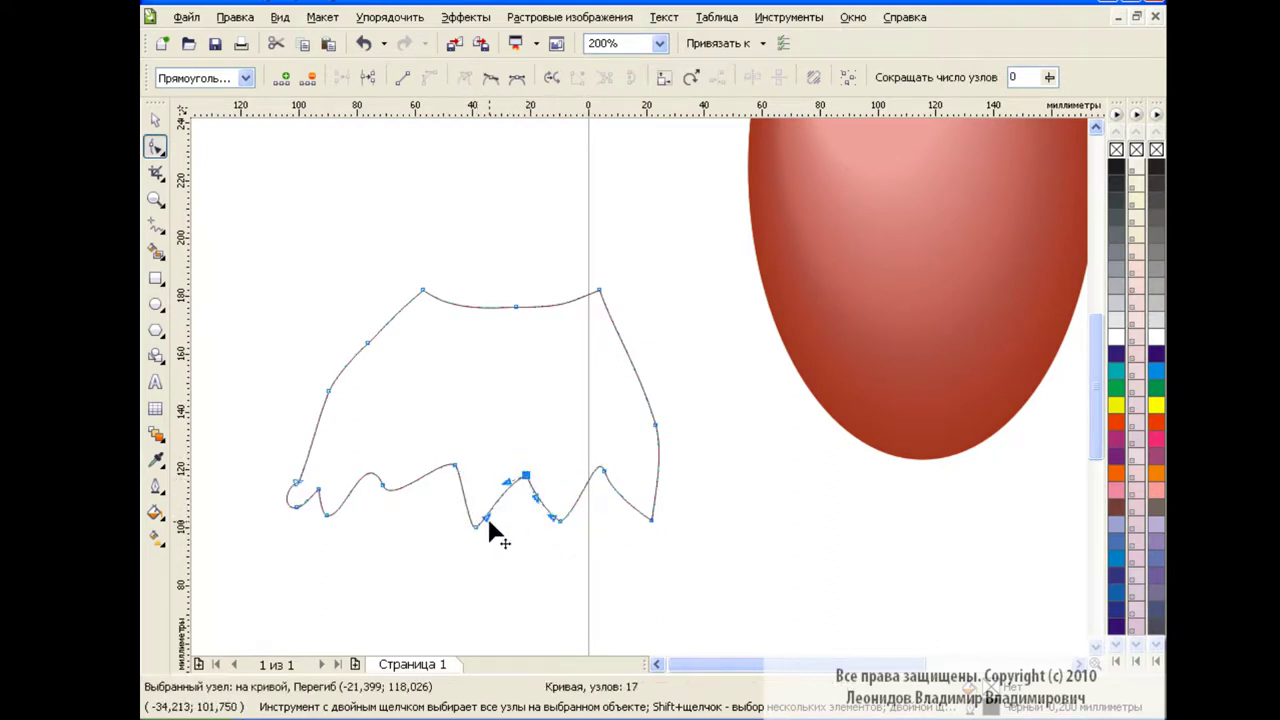
left_click(455, 466)
mouse_move(383, 487)
left_mouse_down()
mouse_move(400, 530)
mouse_move(388, 475)
mouse_move(337, 494)
mouse_move(298, 485)
mouse_move(300, 509)
left_mouse_up()
left_click(372, 477)
left_click(307, 77)
left_click(297, 507)
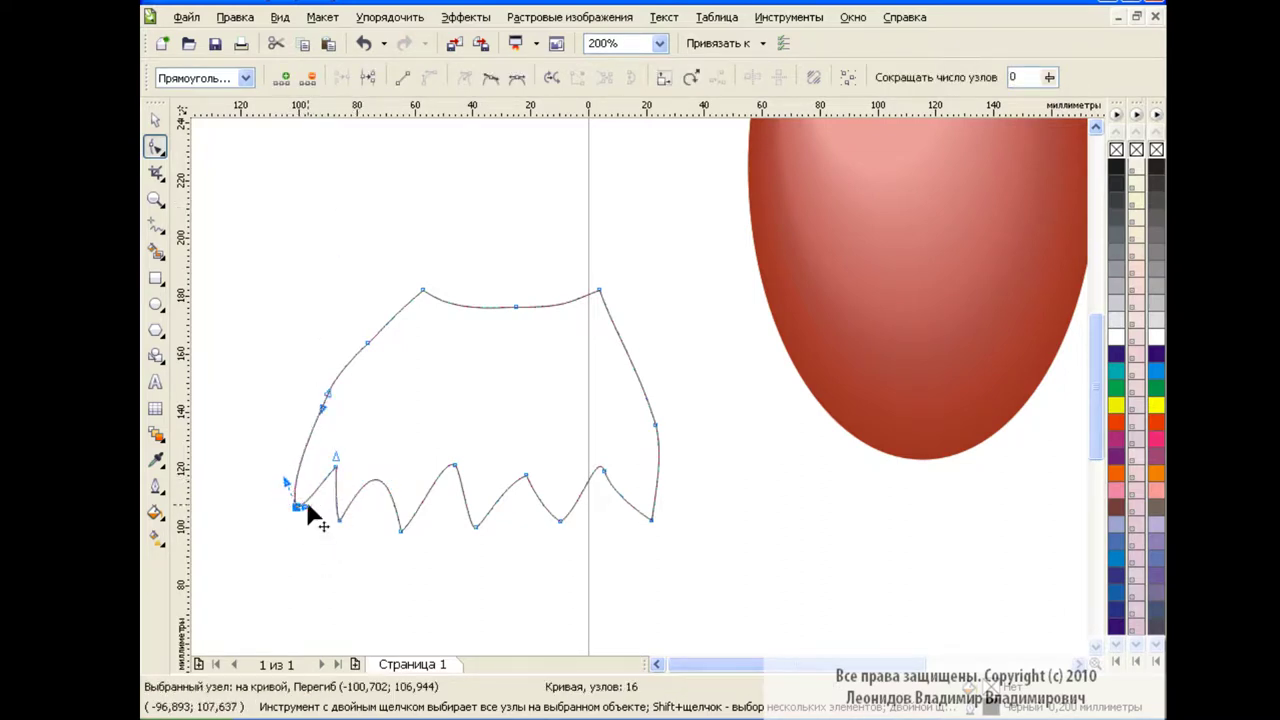
left_click(155, 120)
left_click(780, 520)
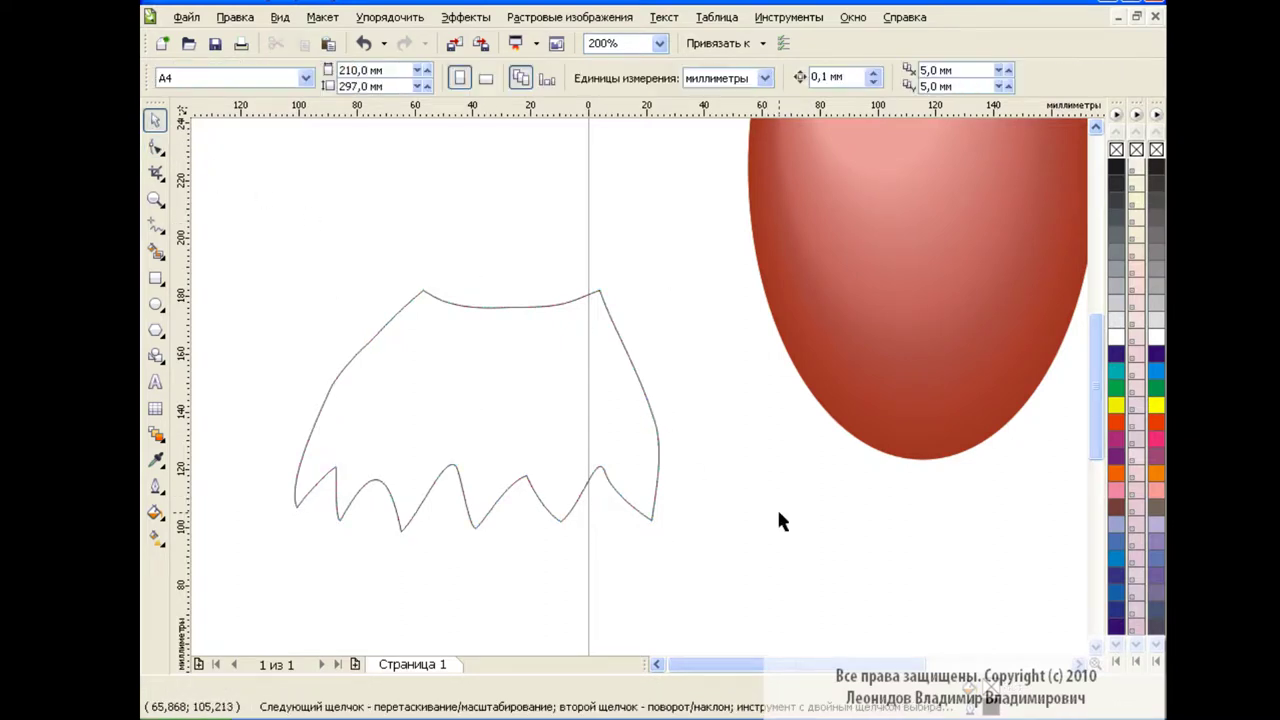
Draw a closed triangle with the Pen tool and convert its sides to curves
left_click(158, 227)
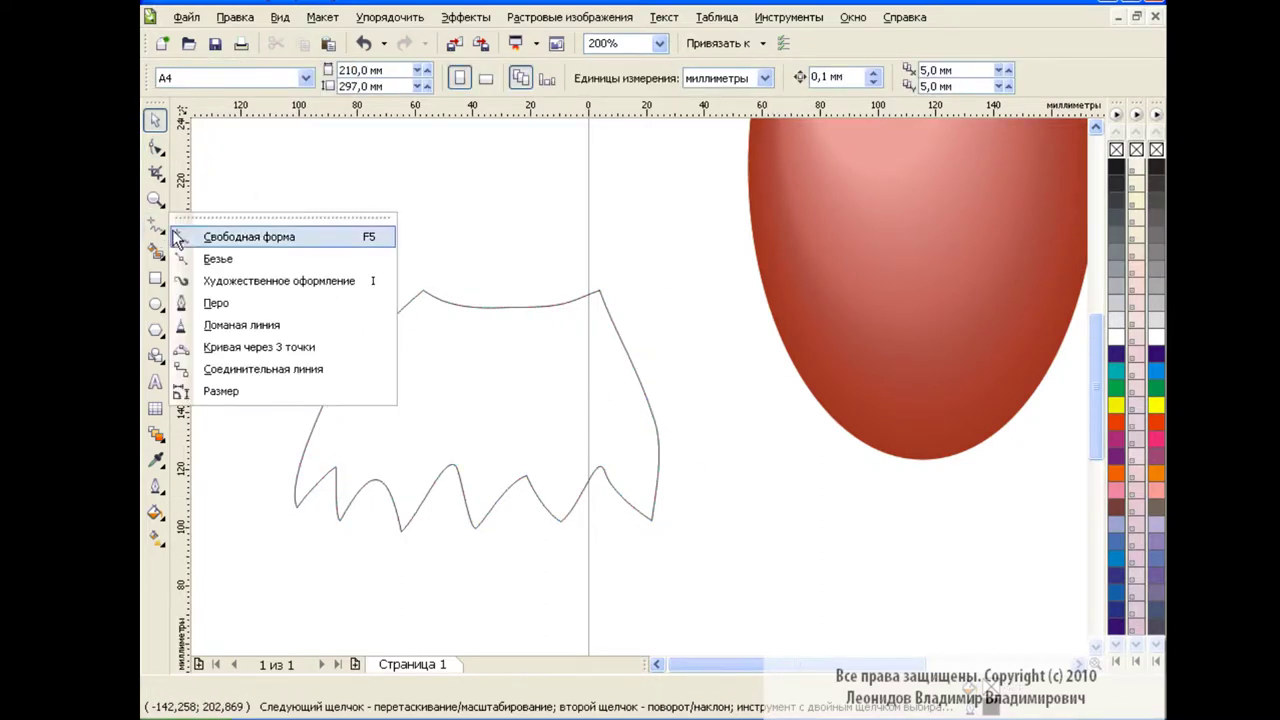
left_click(216, 302)
left_click(275, 283)
left_click(360, 132)
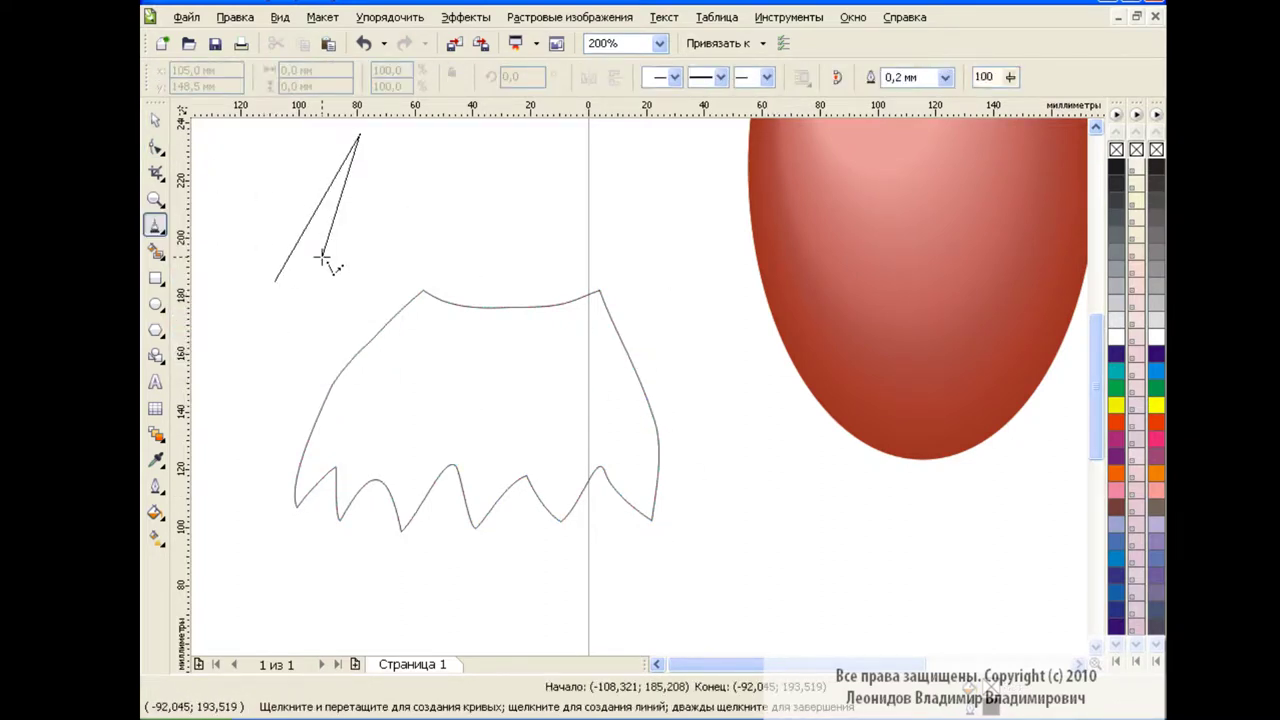
left_click(321, 257)
left_click(275, 283)
key("F10")
left_click_drag(240, 128, 368, 292)
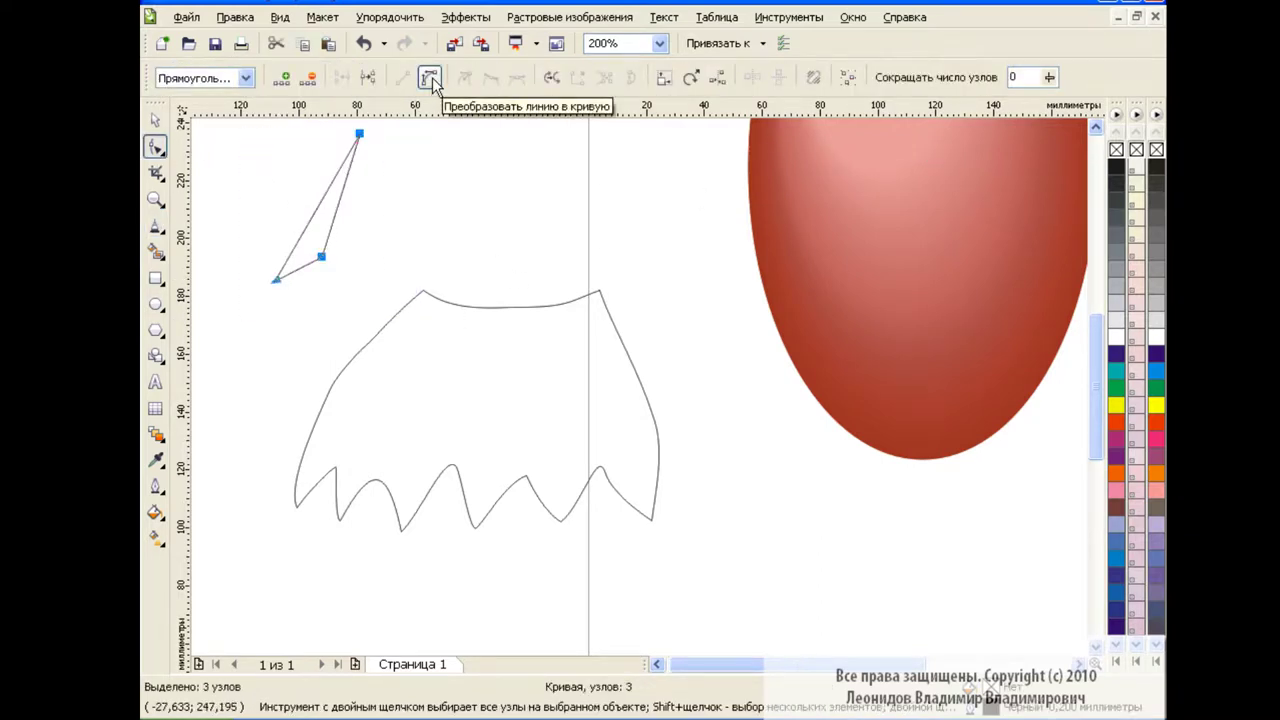
left_click(280, 185)
Place a triangle copy to the right, move the original onto the knot's left side, zoom 400%
key("space")
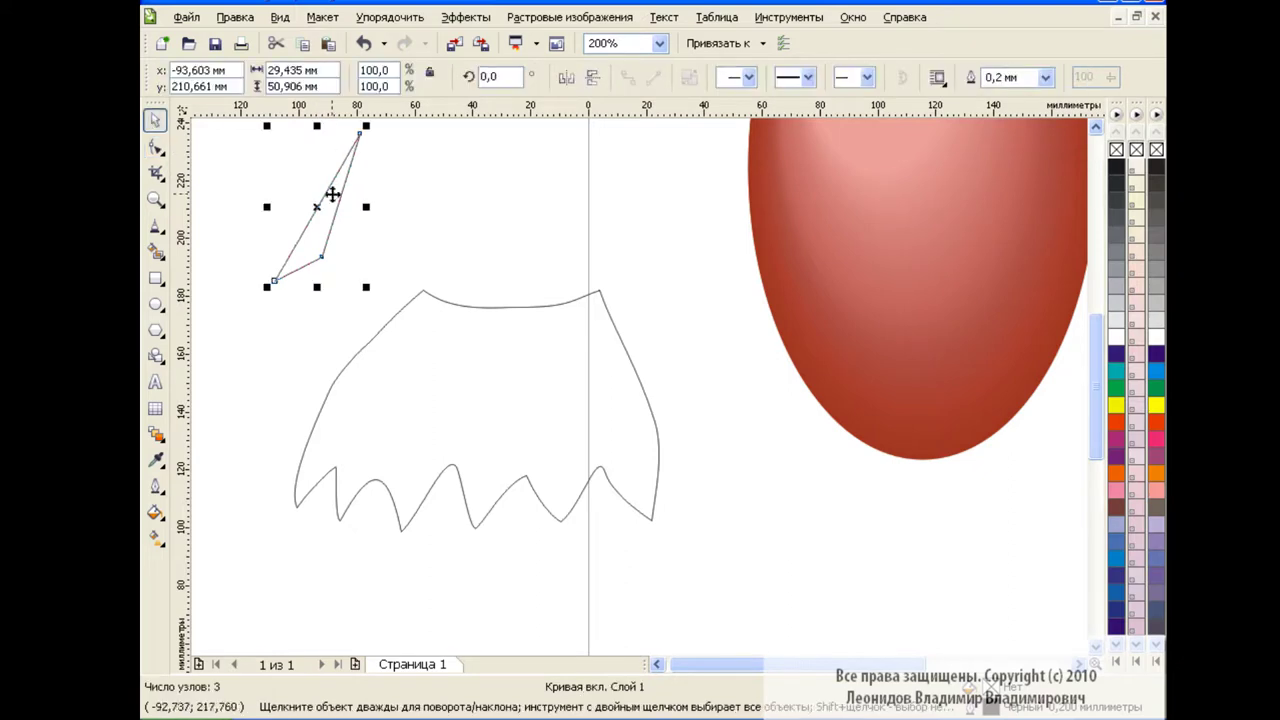
left_click(303, 43)
left_click_drag(318, 208, 463, 209)
left_click(318, 210)
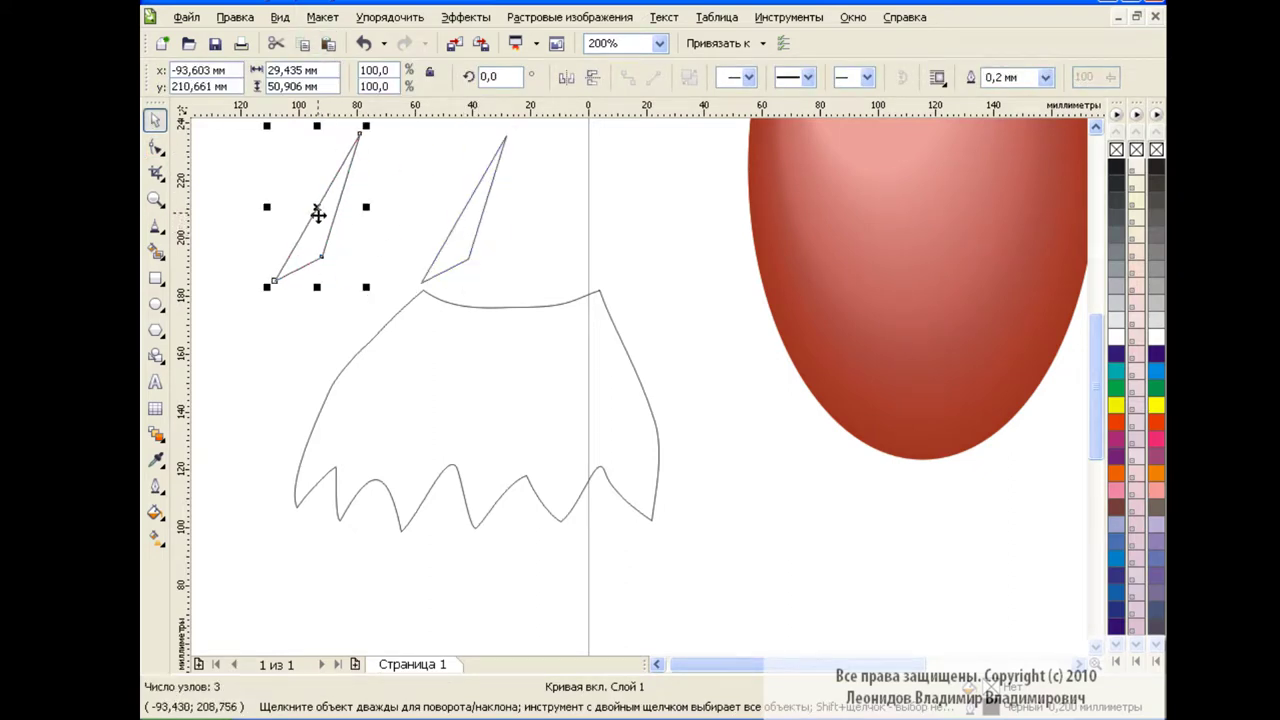
left_click_drag(318, 210, 341, 413)
left_click(659, 43)
left_click(600, 181)
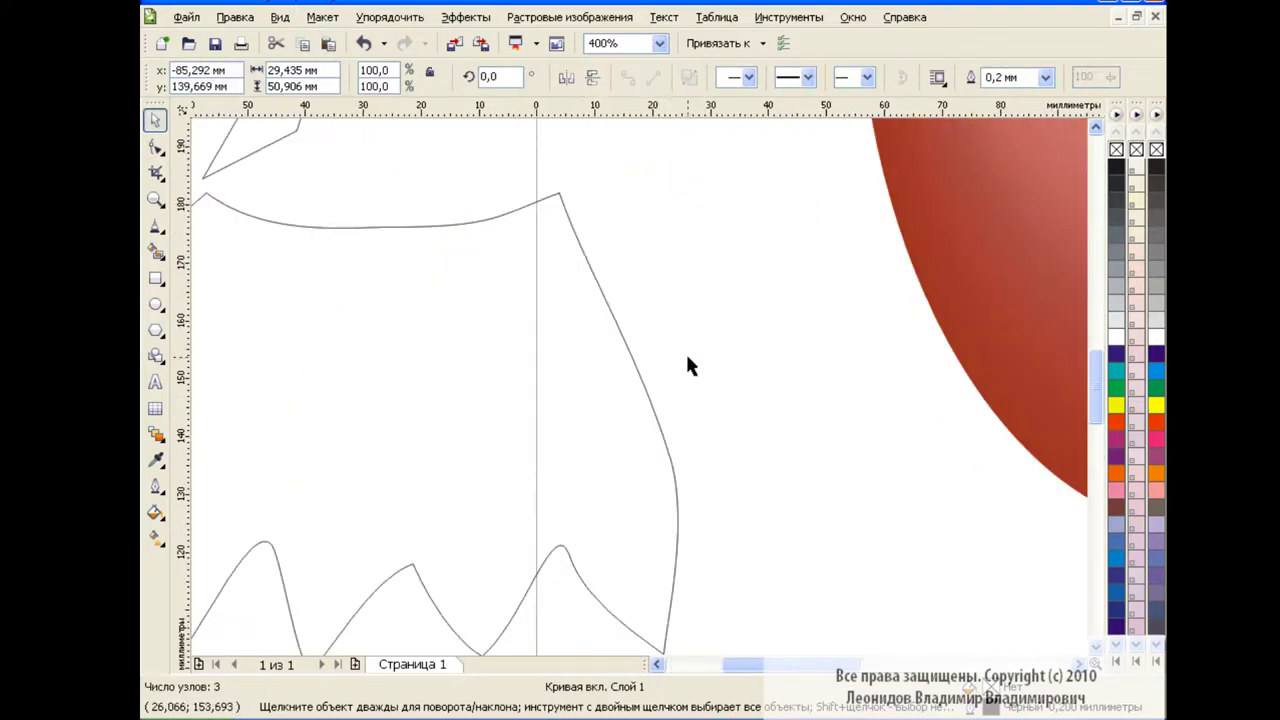
Reshape the triangle's nodes into a slender curved fold running up the knot's left side
left_click_drag(1097, 385, 1097, 407)
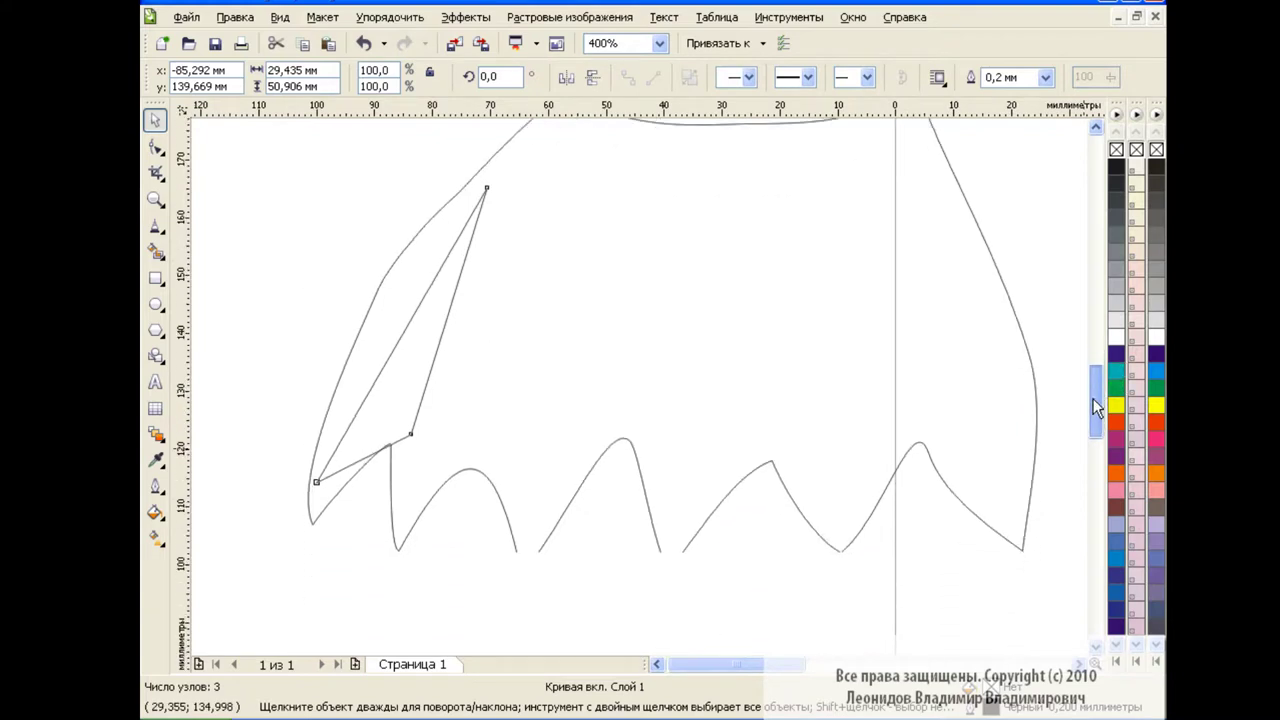
left_click(155, 147)
left_click_drag(411, 434, 383, 450)
mouse_move(320, 487)
left_mouse_down()
mouse_move(323, 517)
mouse_move(360, 511)
mouse_move(351, 497)
left_mouse_up()
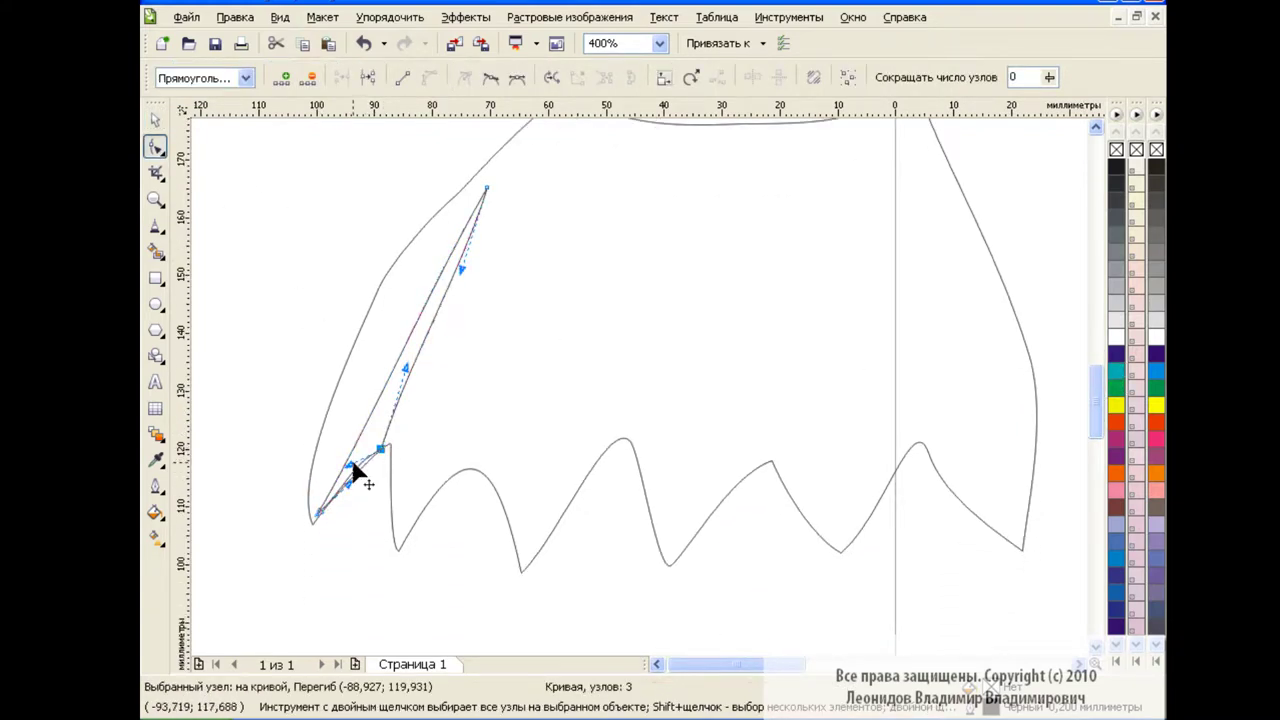
left_click_drag(385, 443, 389, 443)
left_click_drag(486, 188, 566, 162)
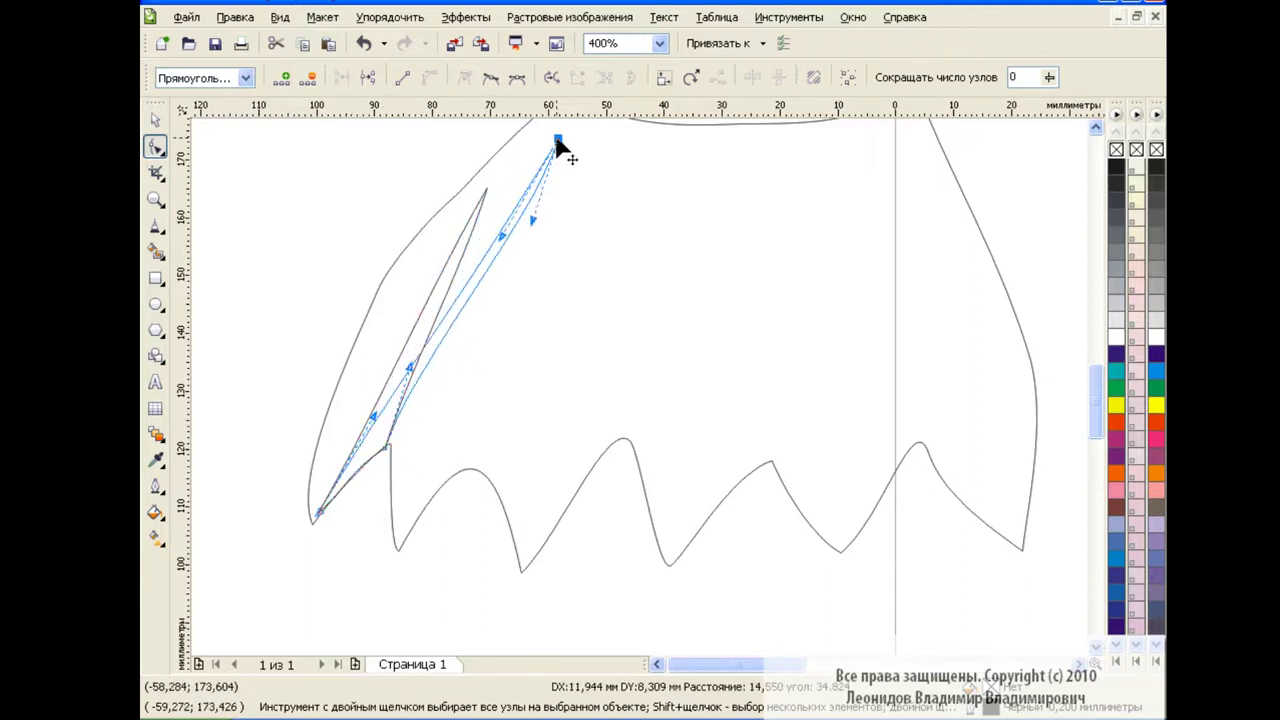
mouse_move(510, 260)
left_mouse_down()
mouse_move(497, 248)
mouse_move(409, 471)
mouse_move(371, 443)
left_mouse_up()
left_click(566, 170)
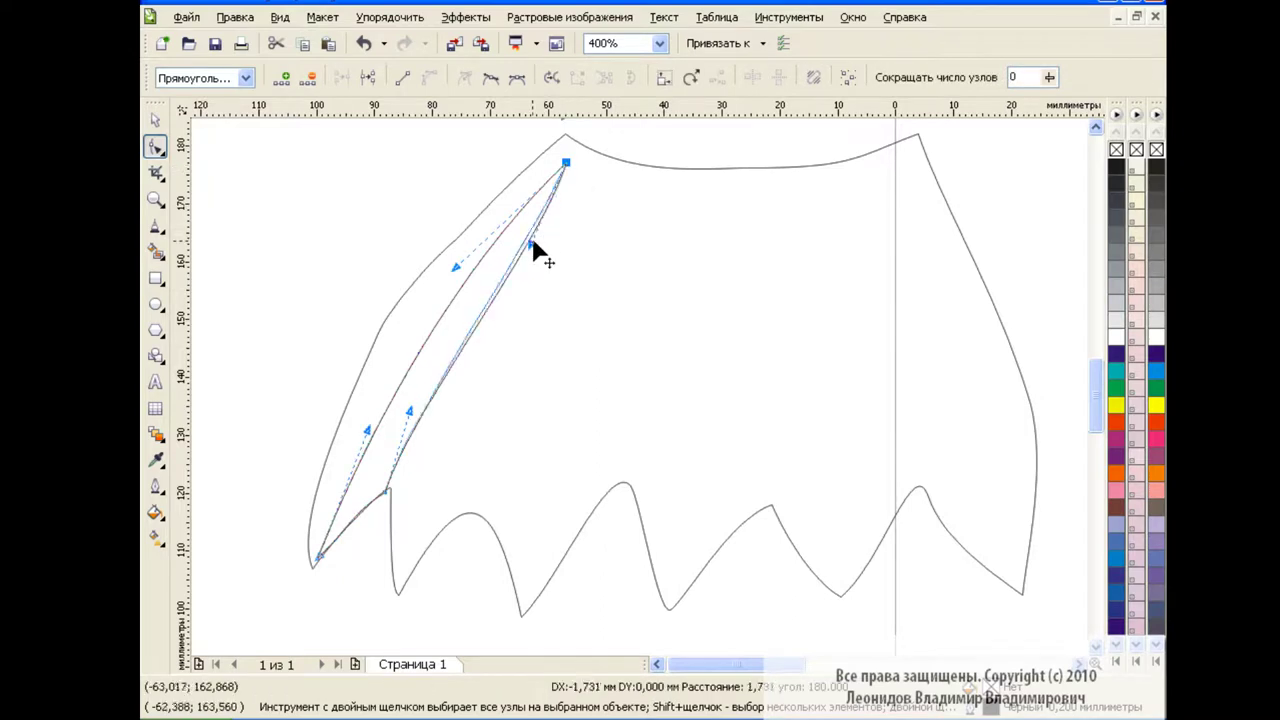
scroll(1085, 392, "down", 1)
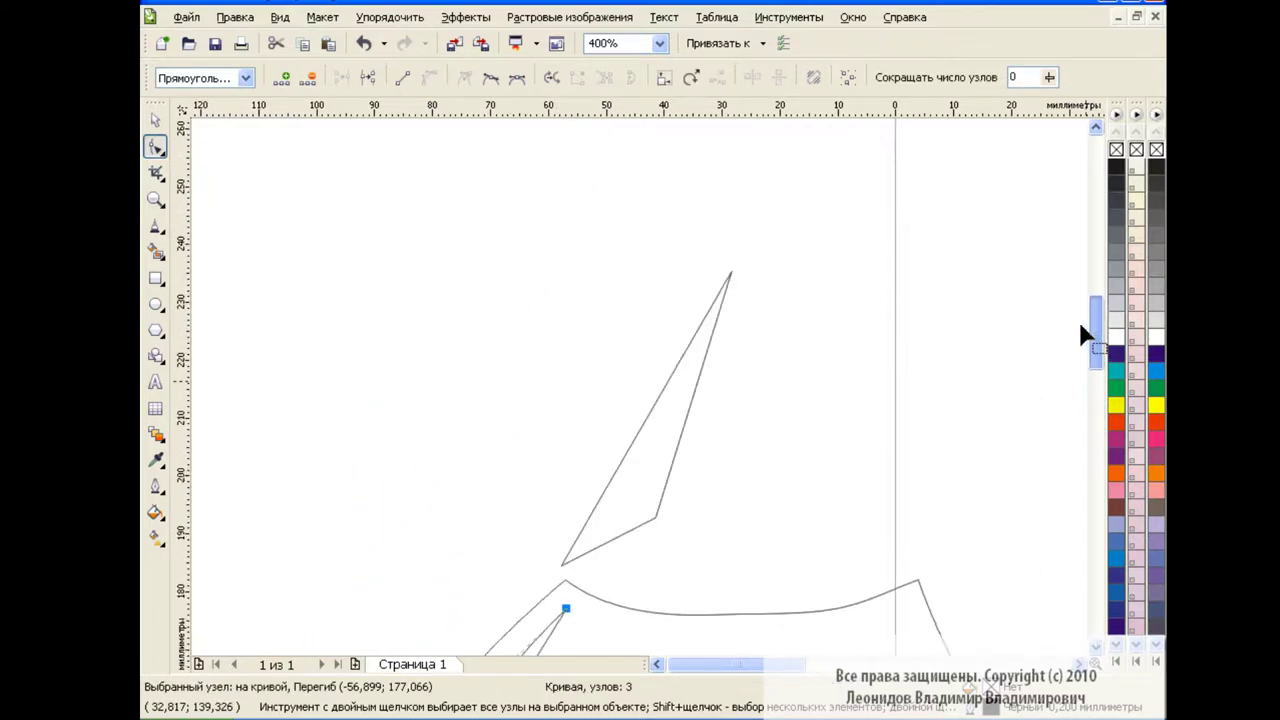
key("space")
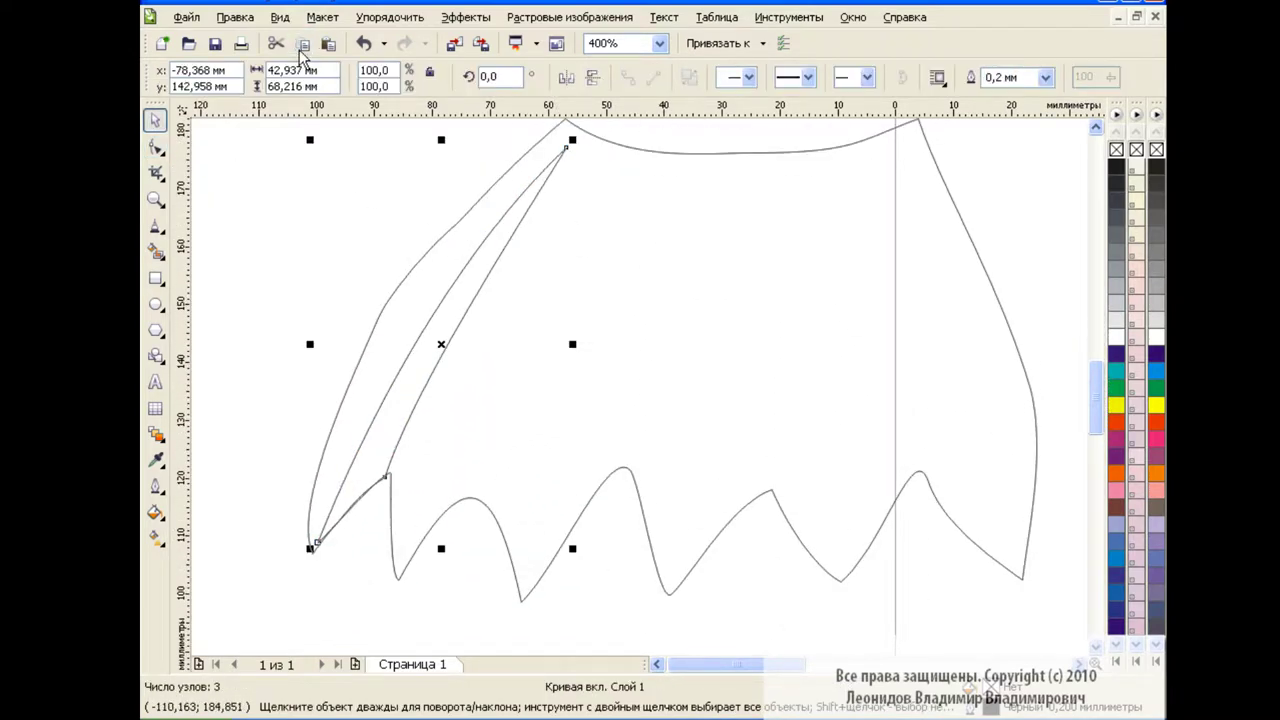
Paste a copy of the pleat curve further right and reshape it into a second fold
left_click(302, 45)
key("ctrl+v")
left_click_drag(441, 344, 527, 358)
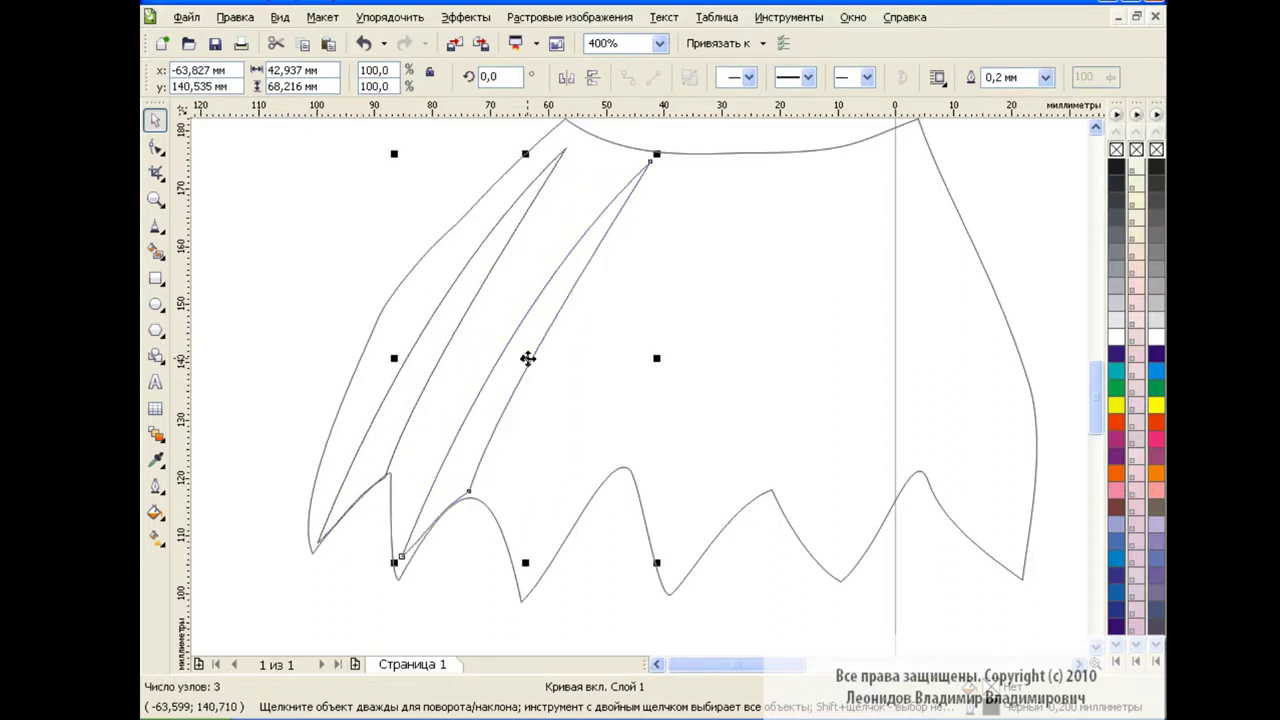
left_click(155, 147)
left_click_drag(412, 560, 472, 510)
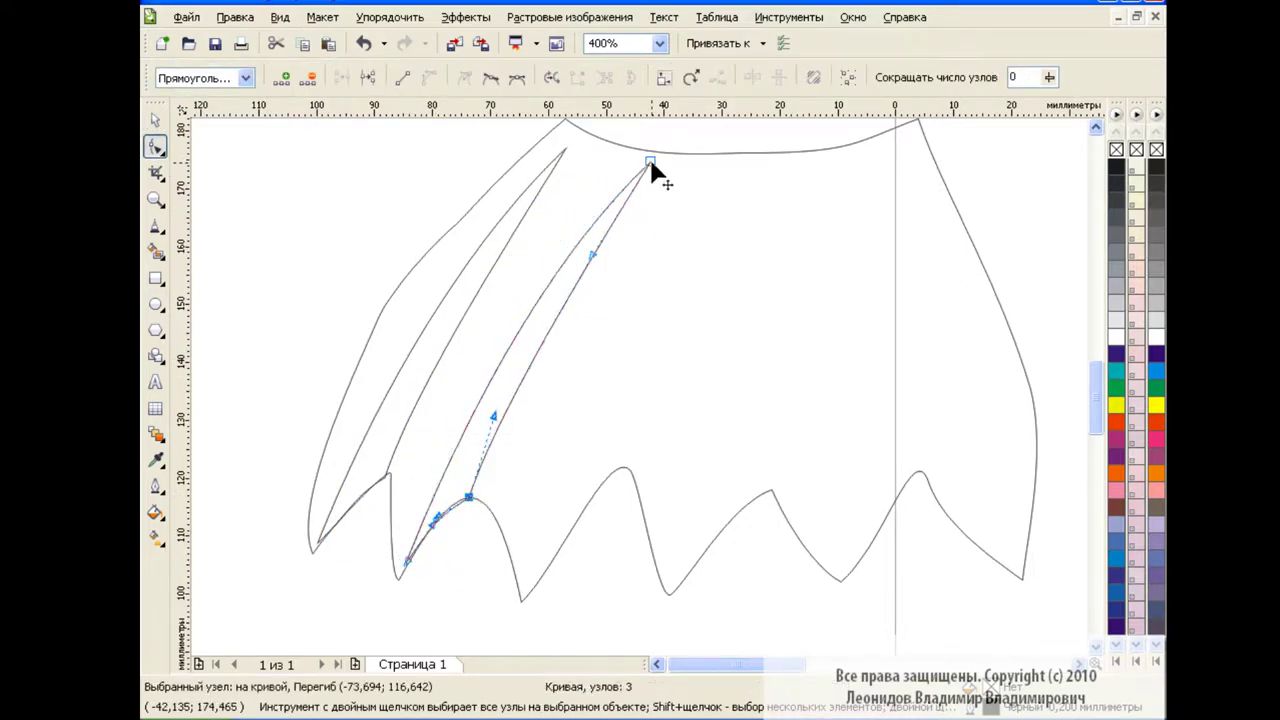
left_click_drag(649, 160, 622, 172)
key("space")
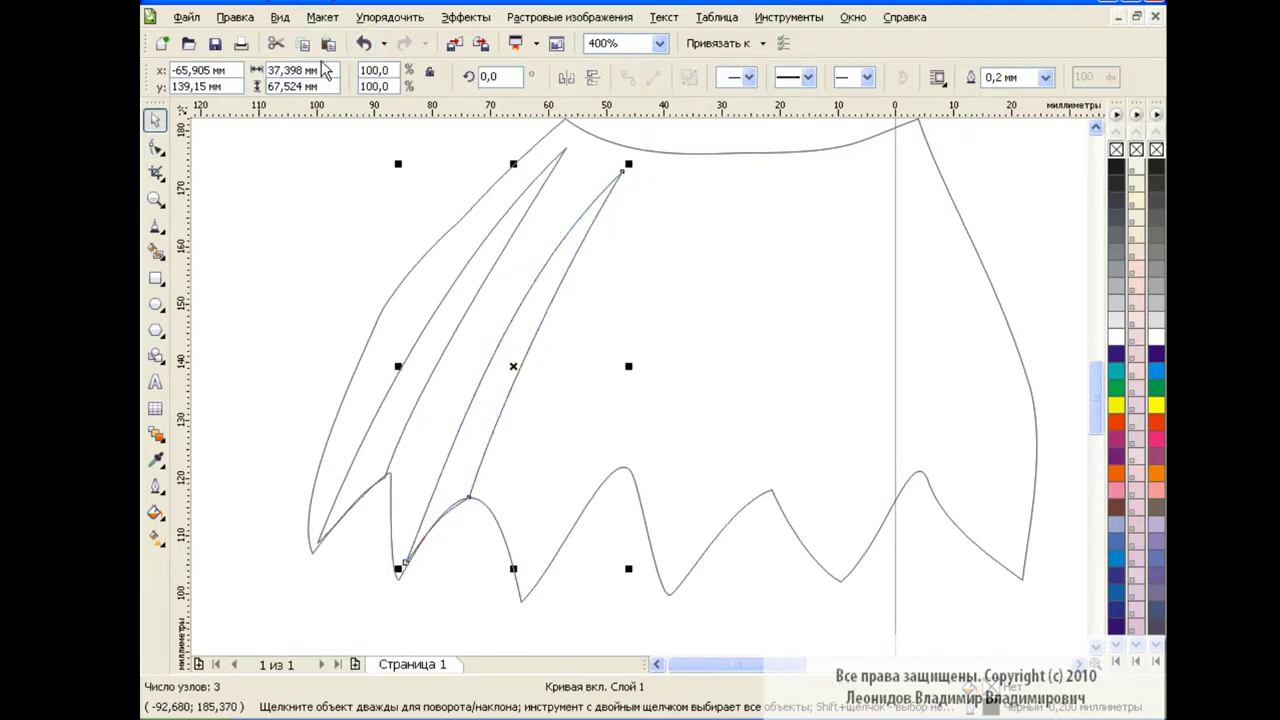
Duplicate the pleat into a third fold over a hem valley, then place another copy further right
left_click(330, 43)
mouse_move(515, 366)
left_mouse_down()
mouse_move(629, 349)
mouse_move(620, 362)
left_mouse_up()
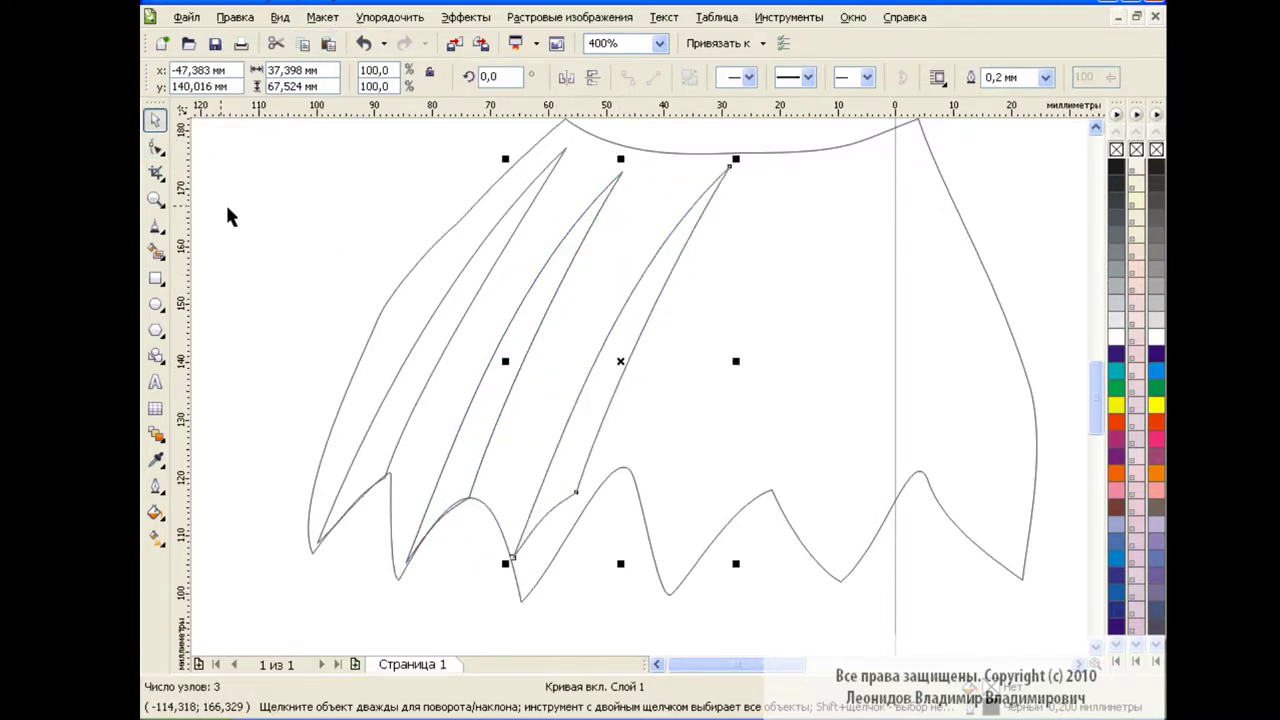
left_click(155, 147)
left_click_drag(513, 556, 548, 566)
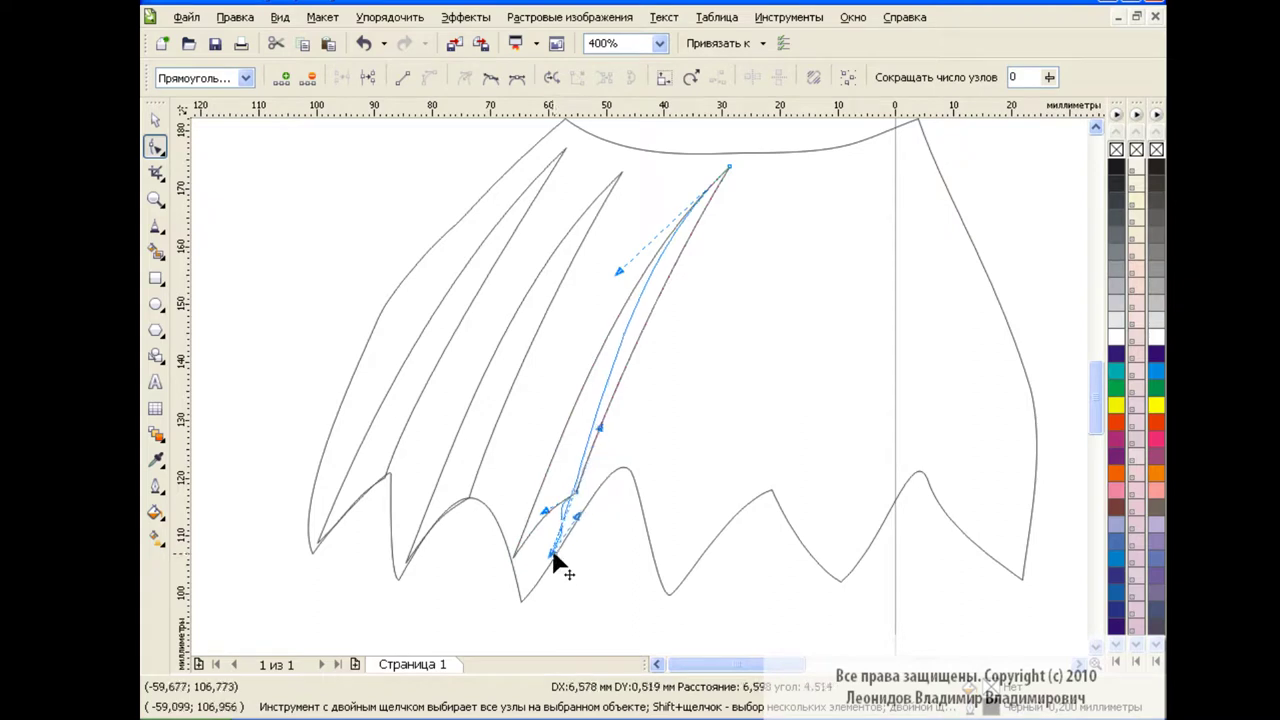
mouse_move(578, 497)
left_mouse_down()
mouse_move(612, 484)
mouse_move(565, 553)
left_mouse_up()
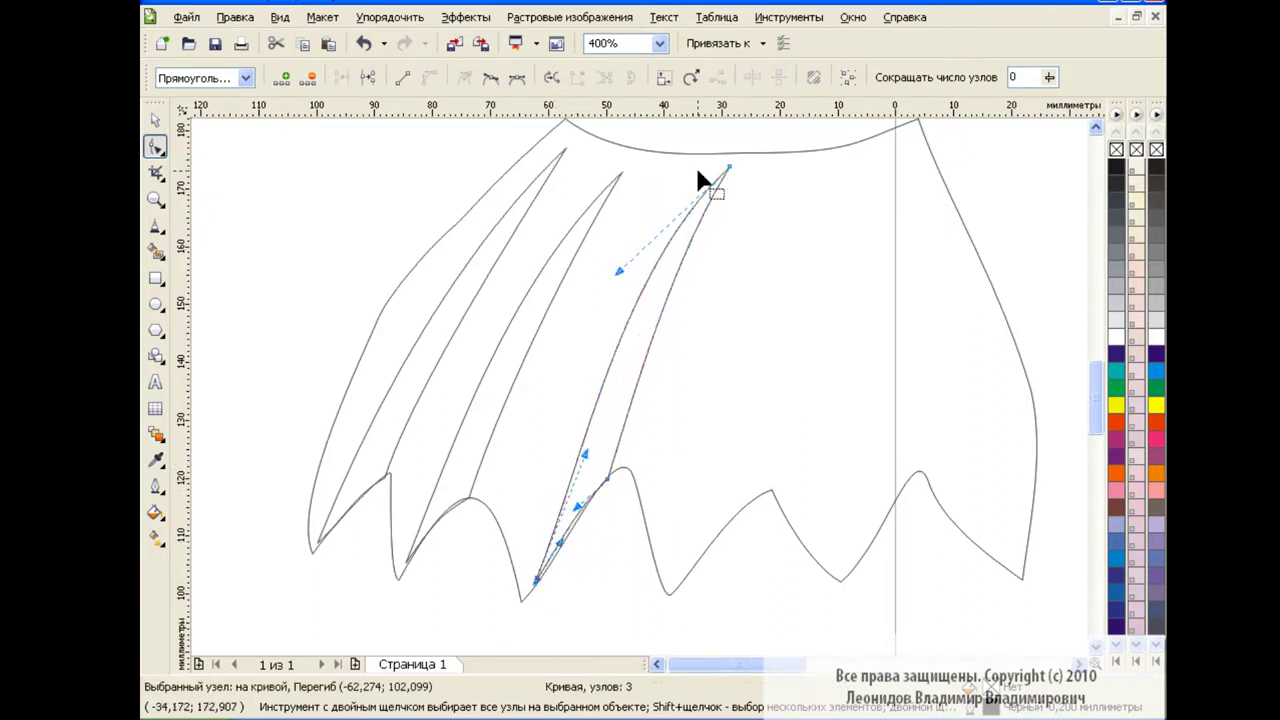
left_click_drag(728, 168, 672, 190)
mouse_move(625, 298)
left_mouse_down()
mouse_move(643, 315)
mouse_move(563, 294)
mouse_move(654, 331)
left_mouse_up()
left_click_drag(637, 408, 676, 405)
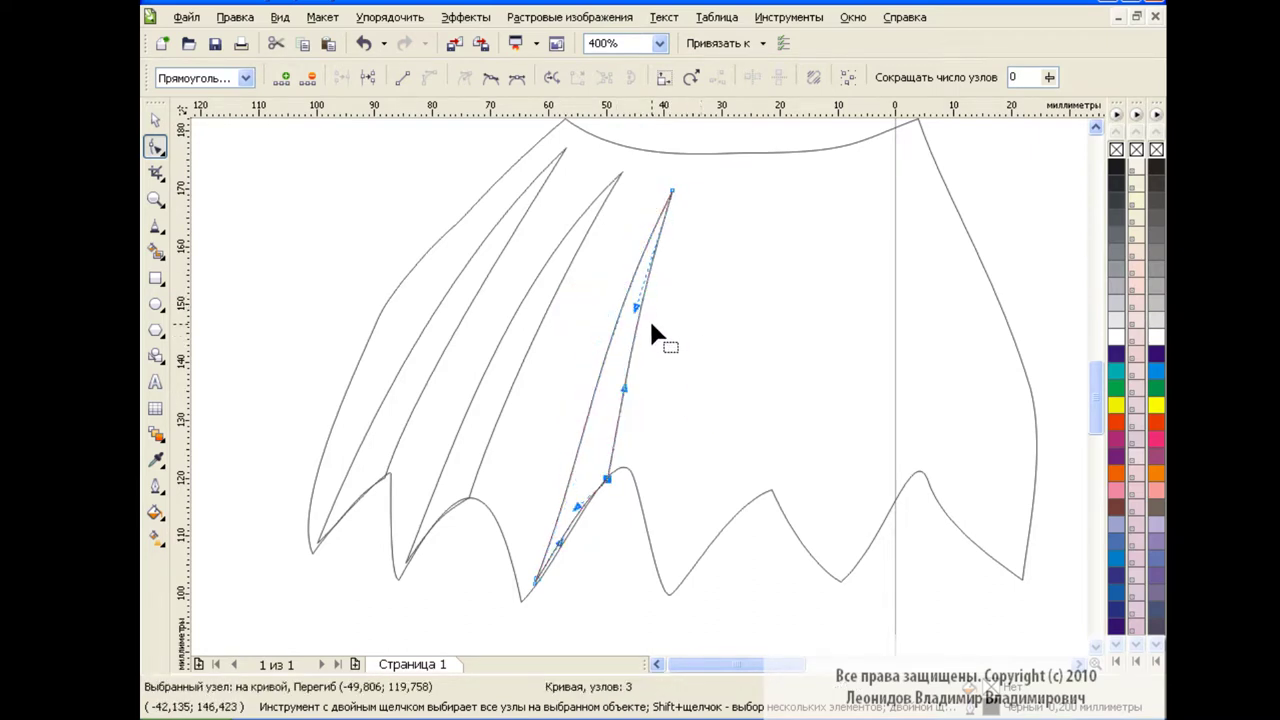
left_click(155, 120)
left_click(330, 45)
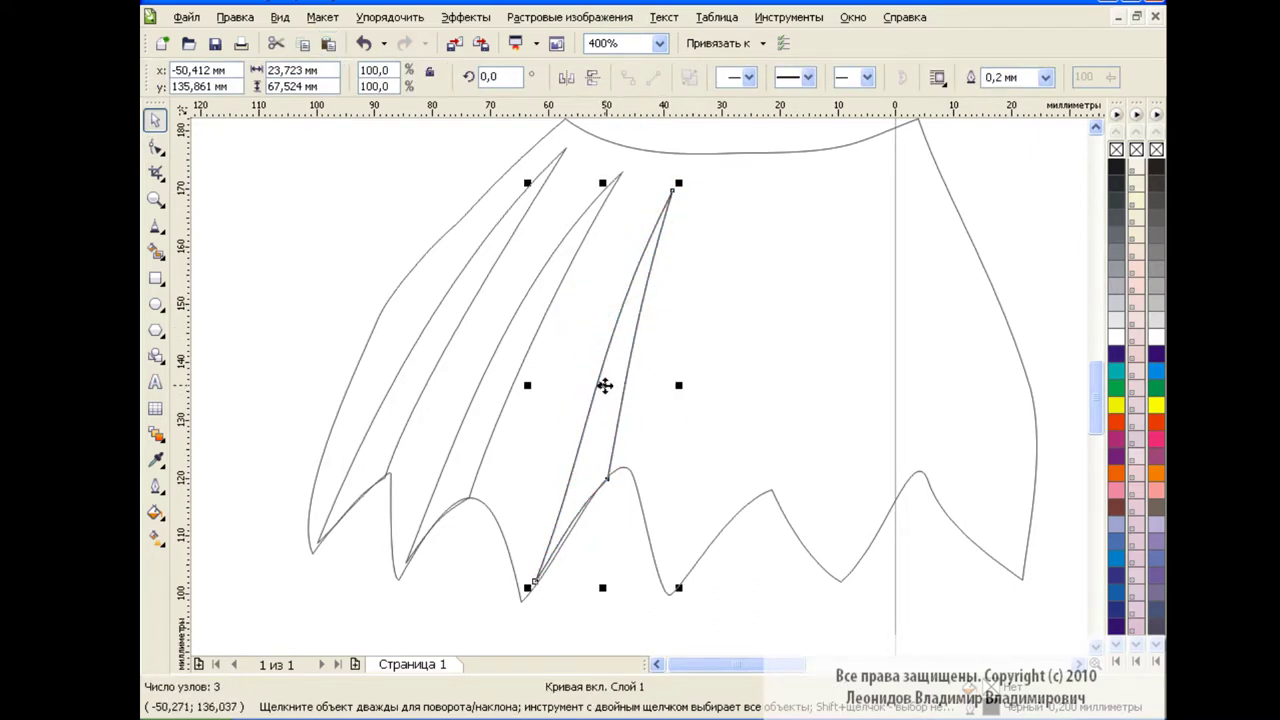
left_click_drag(603, 385, 752, 384)
Reshape the latest pleat copy into a narrow spike reaching toward the waist
left_click(155, 147)
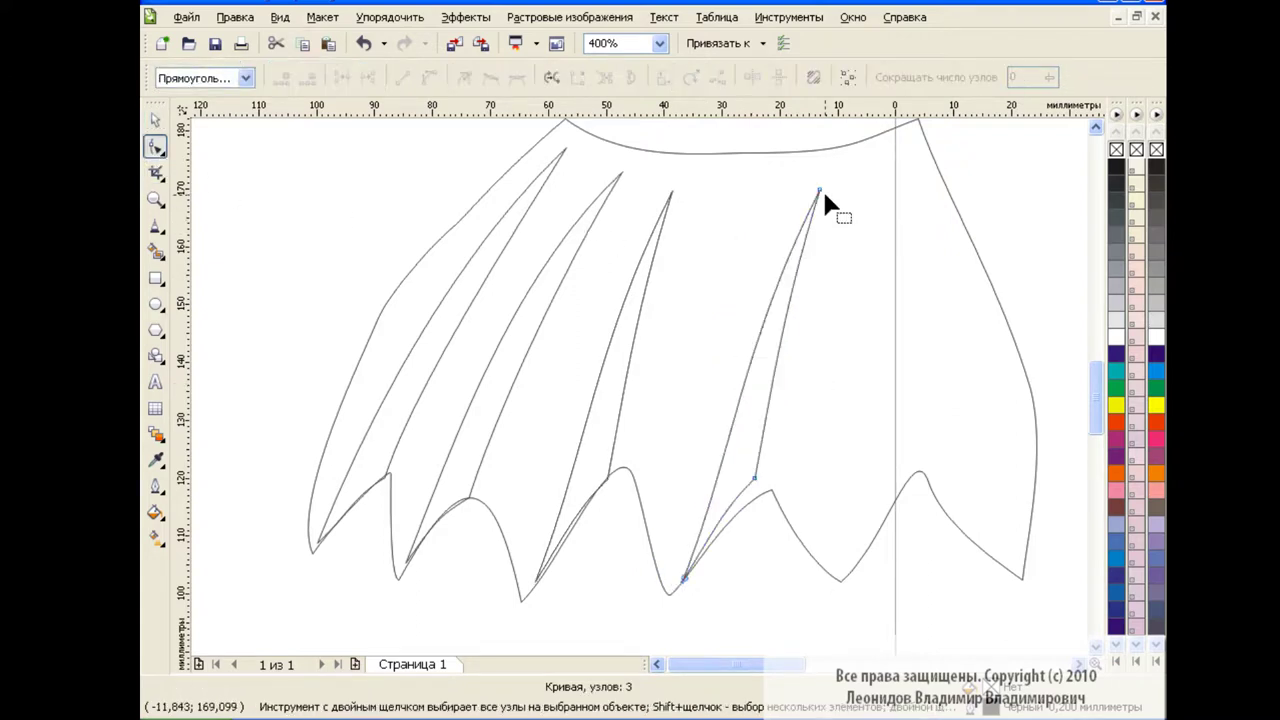
left_click_drag(822, 186, 752, 208)
mouse_move(690, 362)
left_mouse_down()
mouse_move(766, 443)
mouse_move(766, 491)
left_mouse_up()
left_click_drag(776, 406, 757, 400)
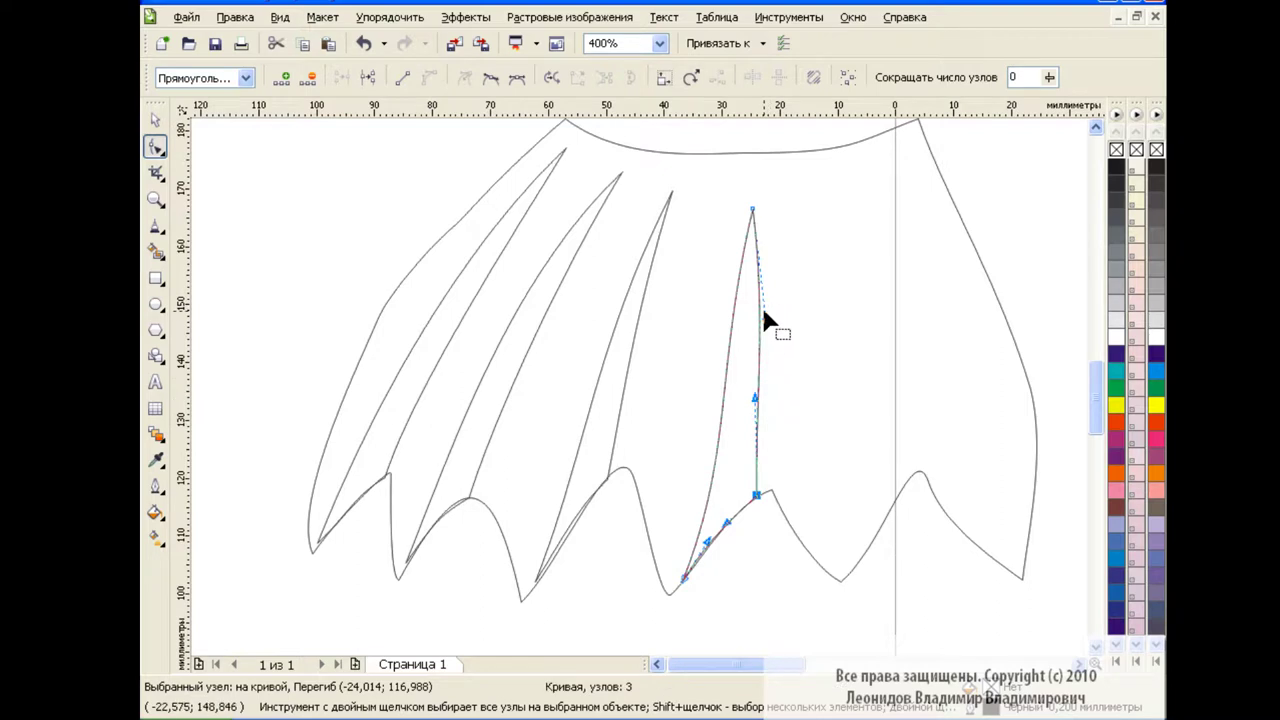
mouse_move(752, 209)
left_mouse_down()
mouse_move(737, 201)
mouse_move(700, 366)
left_mouse_up()
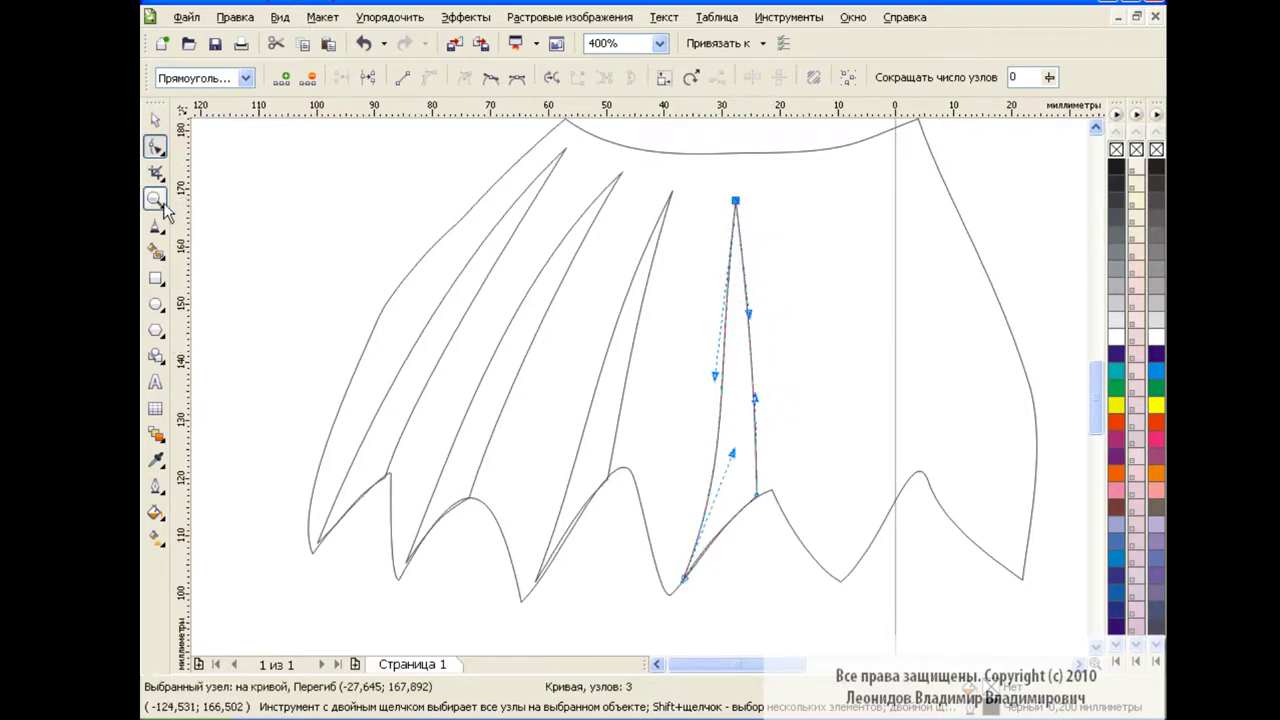
key("Escape")
Copy the spike further right and bend its nodes into another fold
left_click(155, 120)
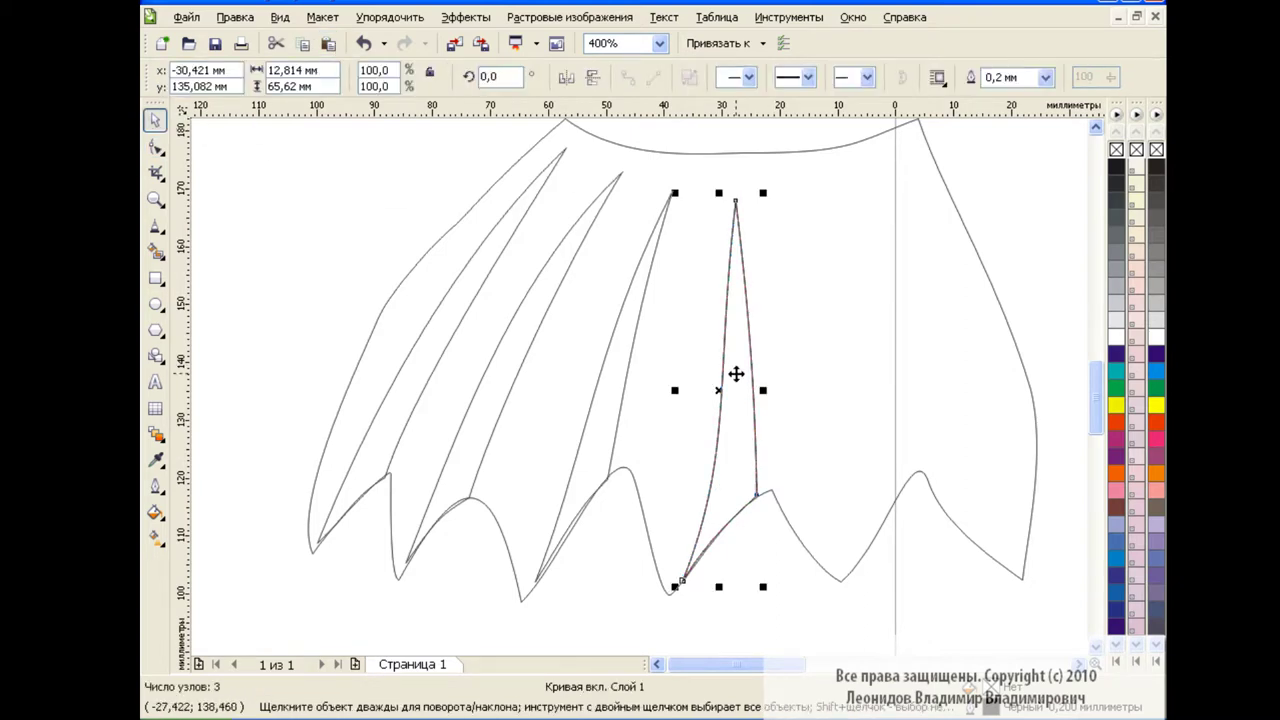
mouse_move(734, 371)
left_mouse_down()
mouse_move(888, 423)
mouse_move(877, 383)
left_mouse_up()
left_click(155, 146)
left_click(909, 479)
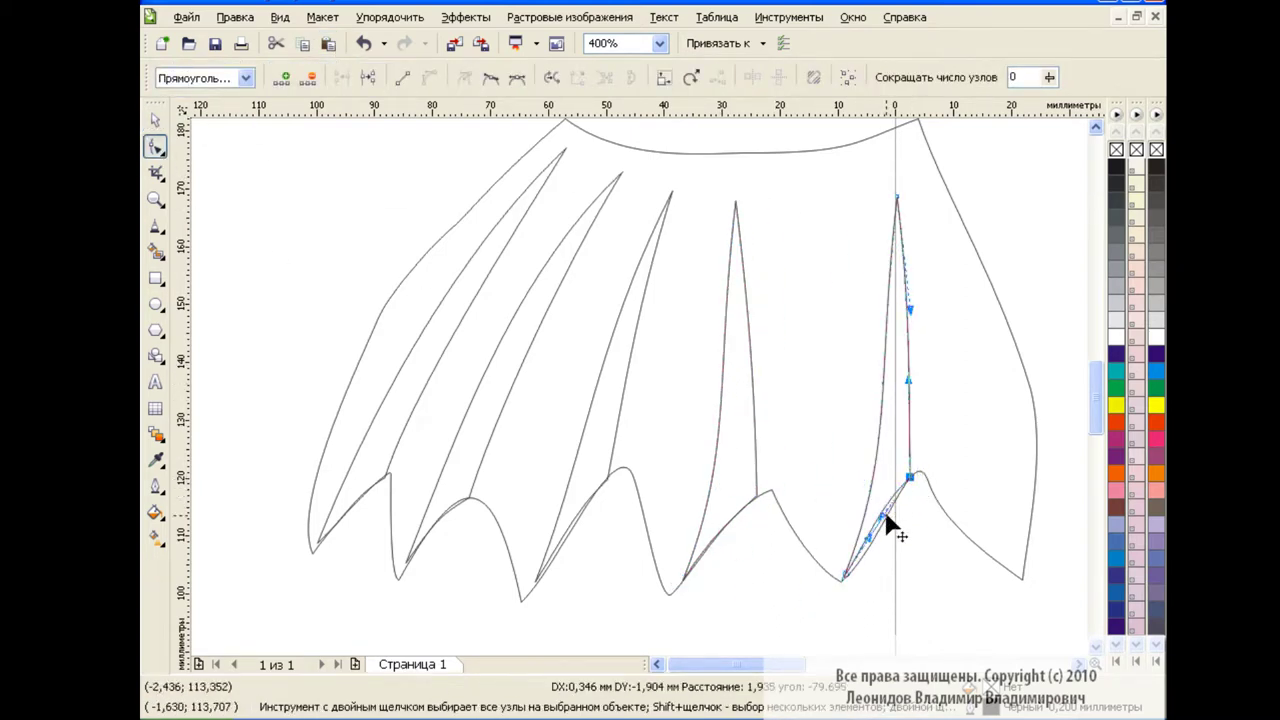
left_click_drag(888, 508, 874, 557)
left_click_drag(897, 199, 831, 208)
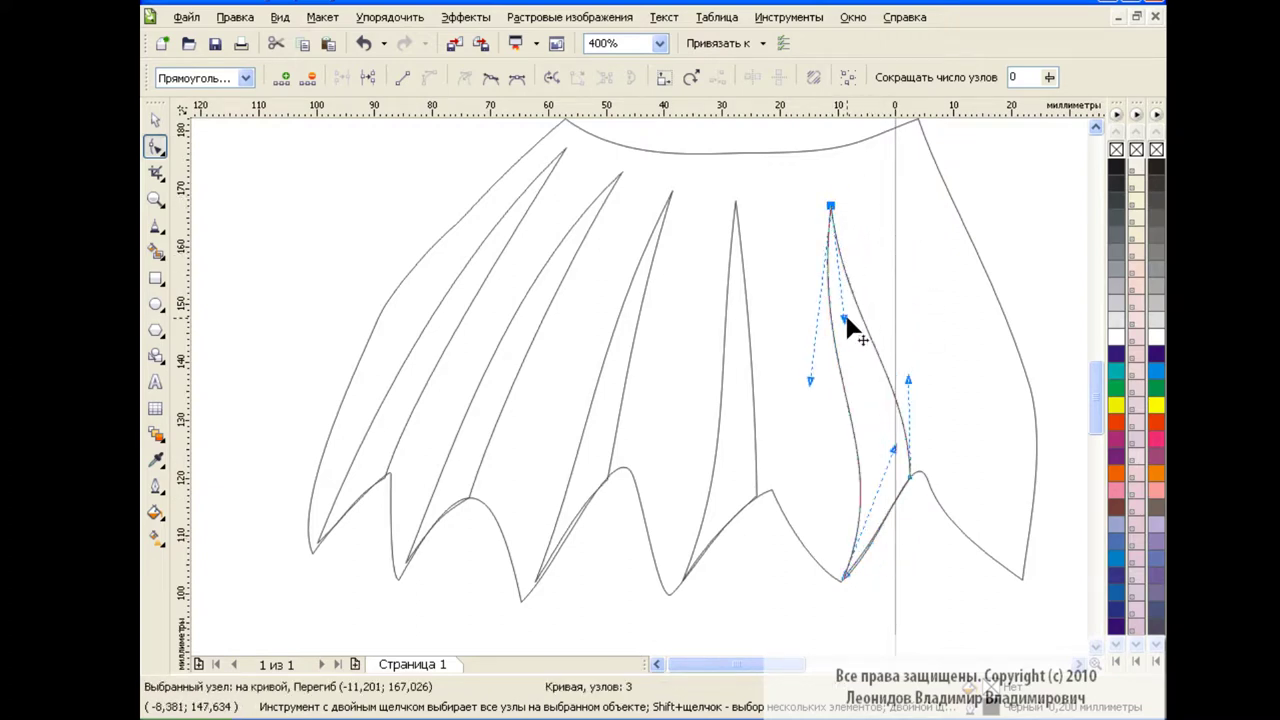
left_click_drag(829, 386, 909, 384)
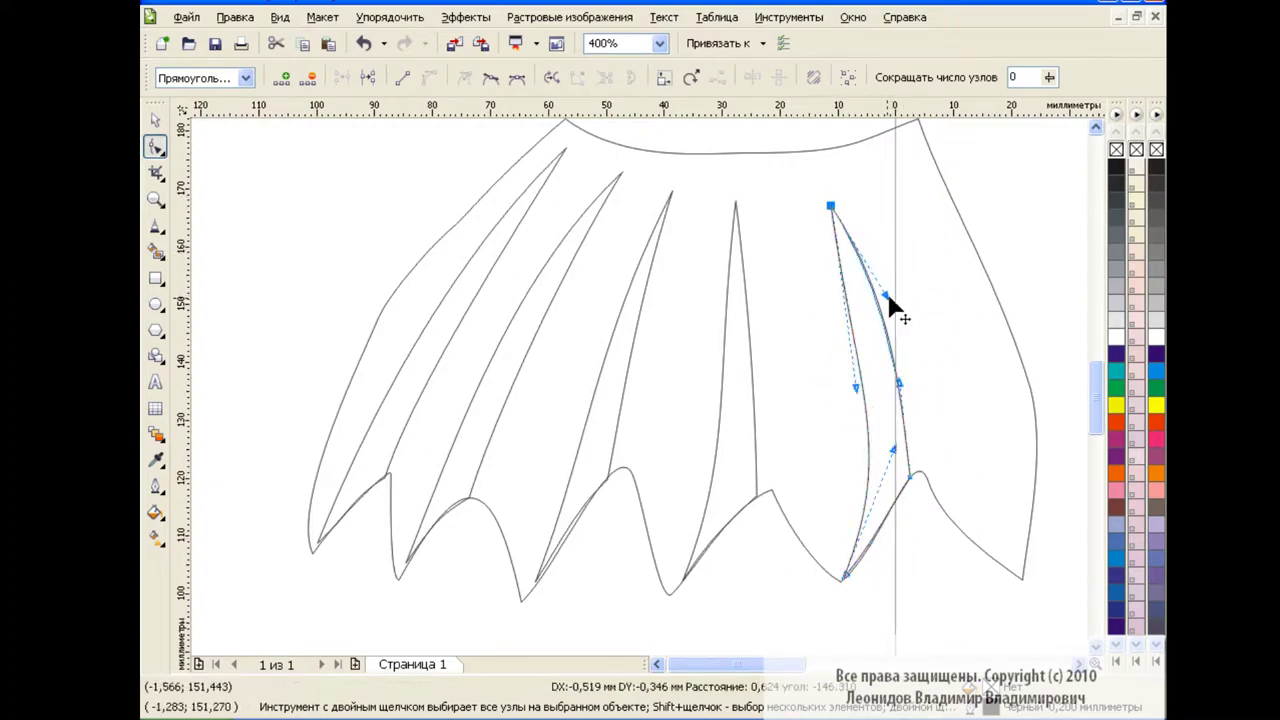
left_click_drag(886, 300, 860, 340)
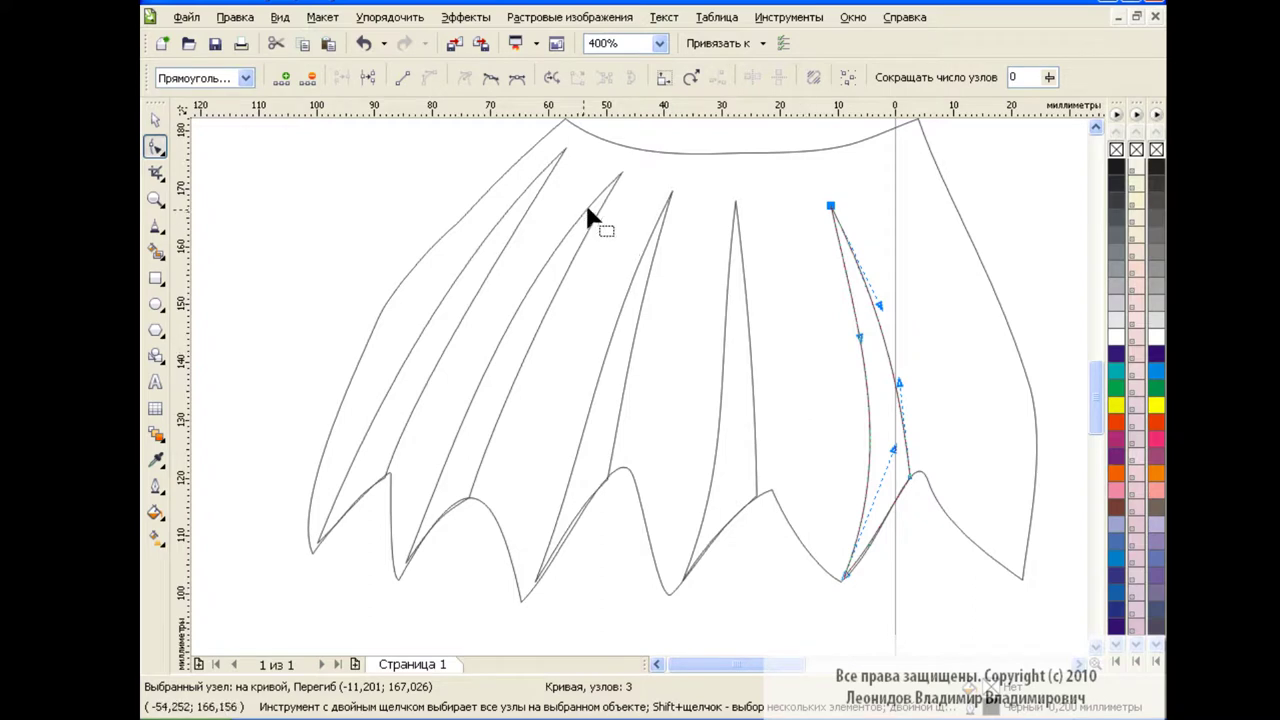
left_click_drag(1096, 395, 1096, 386)
left_click_drag(918, 199, 868, 211)
Reposition the waist's right corner, delete extra outline nodes, and pull the right edge inward
left_click_drag(751, 233, 737, 242)
left_click(308, 77)
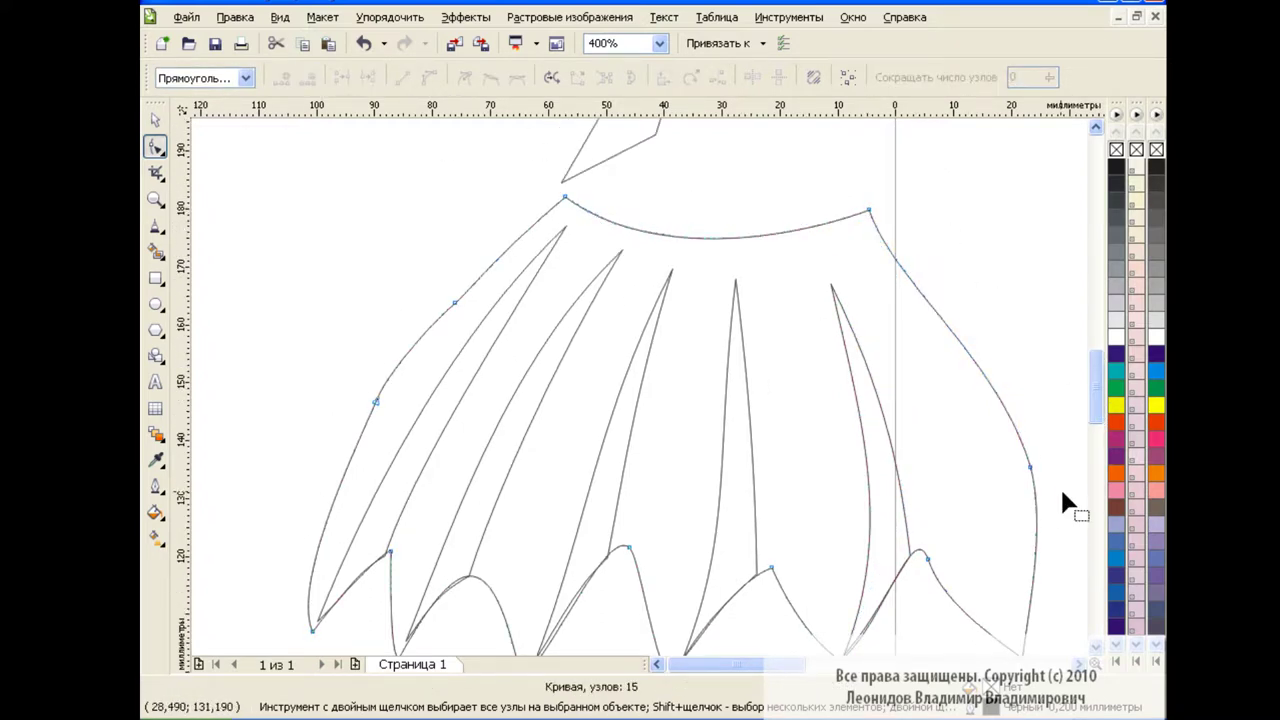
left_click(1030, 467)
left_click(308, 77)
scroll(1097, 420, "down", 2)
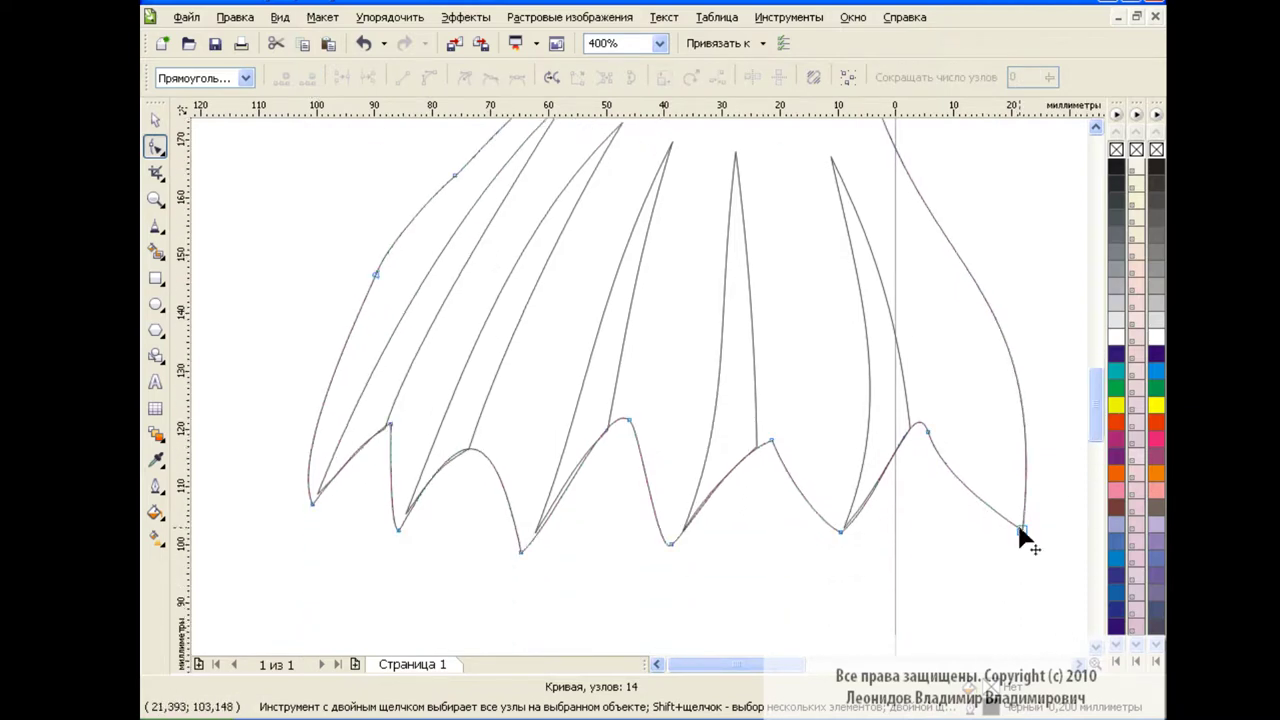
left_click_drag(1022, 530, 970, 517)
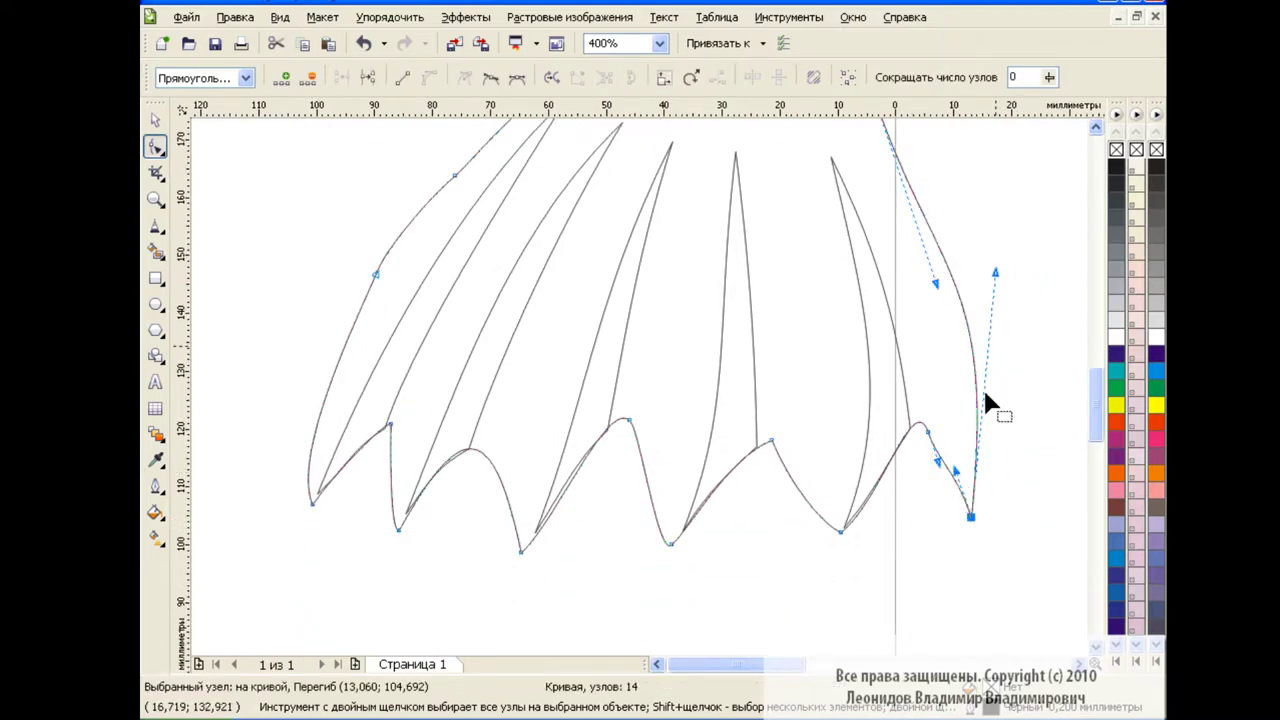
mouse_move(1097, 406)
left_mouse_down()
mouse_move(1098, 375)
mouse_move(1100, 398)
left_mouse_up()
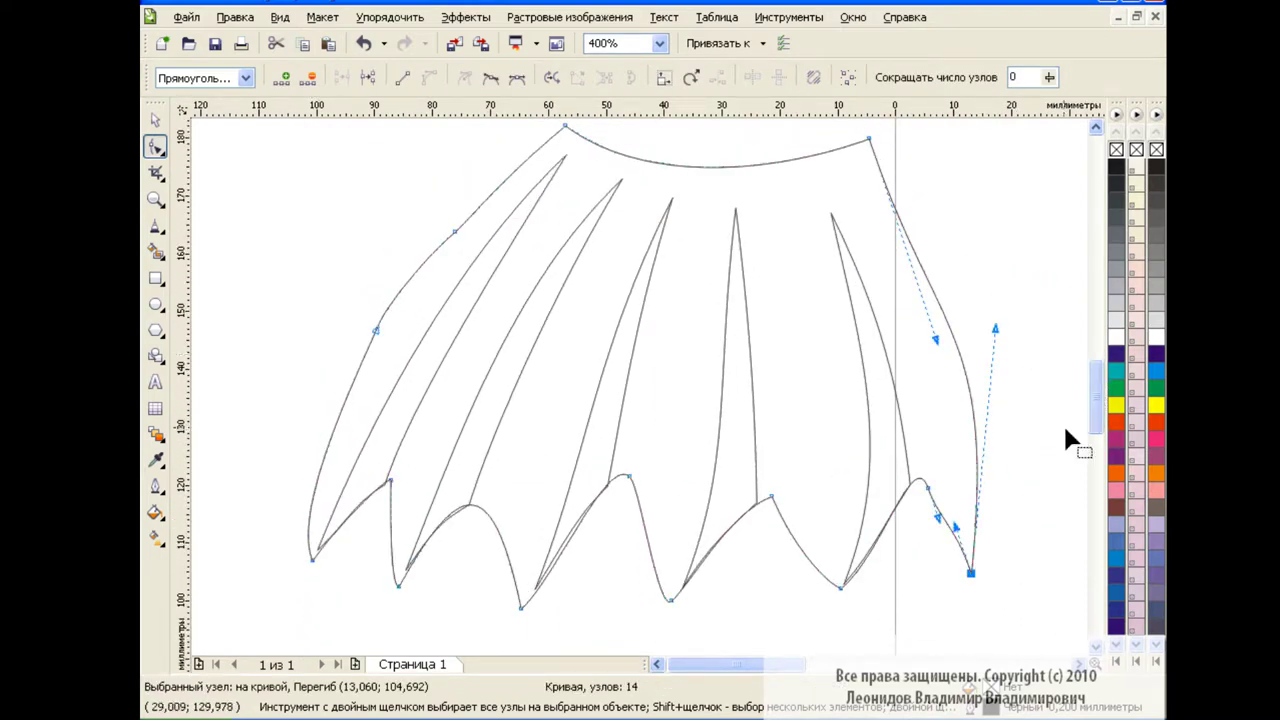
Delete the stray triangle sitting above the knot's waist
key("space")
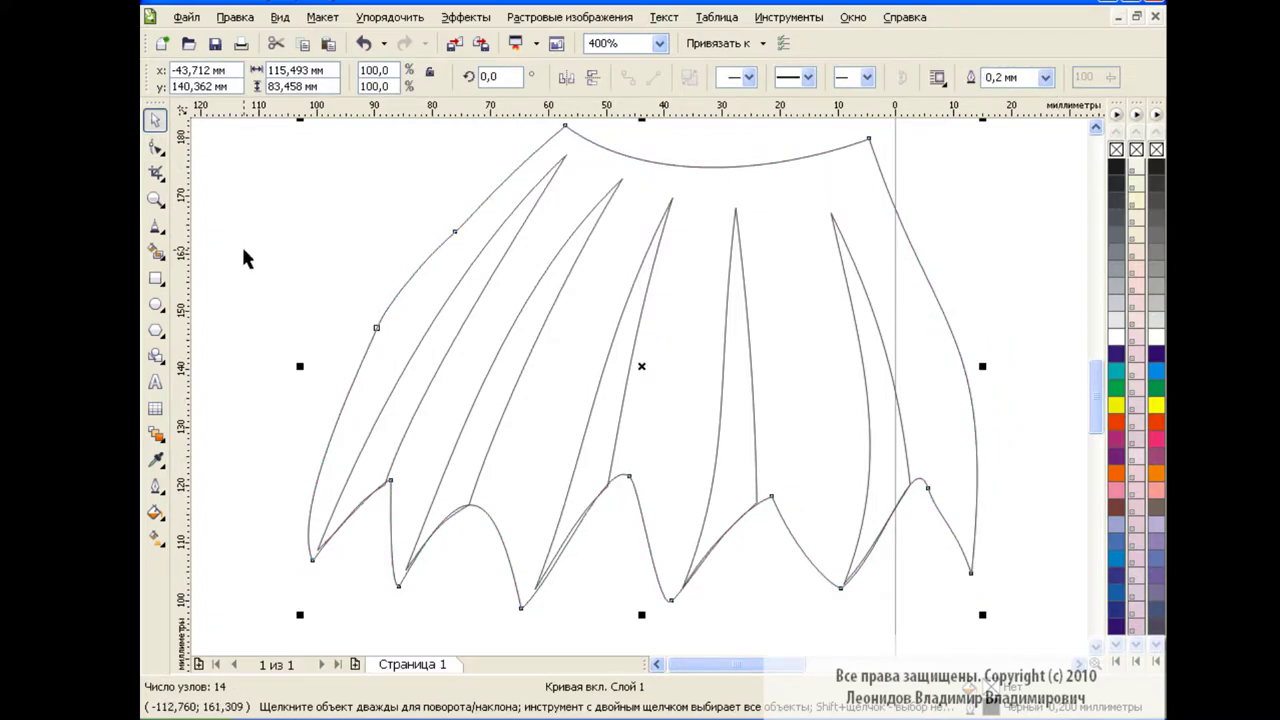
left_click(241, 244)
mouse_move(1097, 398)
left_mouse_down()
mouse_move(1100, 343)
mouse_move(1099, 405)
left_mouse_up()
left_click(654, 340)
key("Delete")
left_click(659, 43)
At 200% zoom, eyedrop the balloon's red-brown and paint it onto the knot
left_click(600, 179)
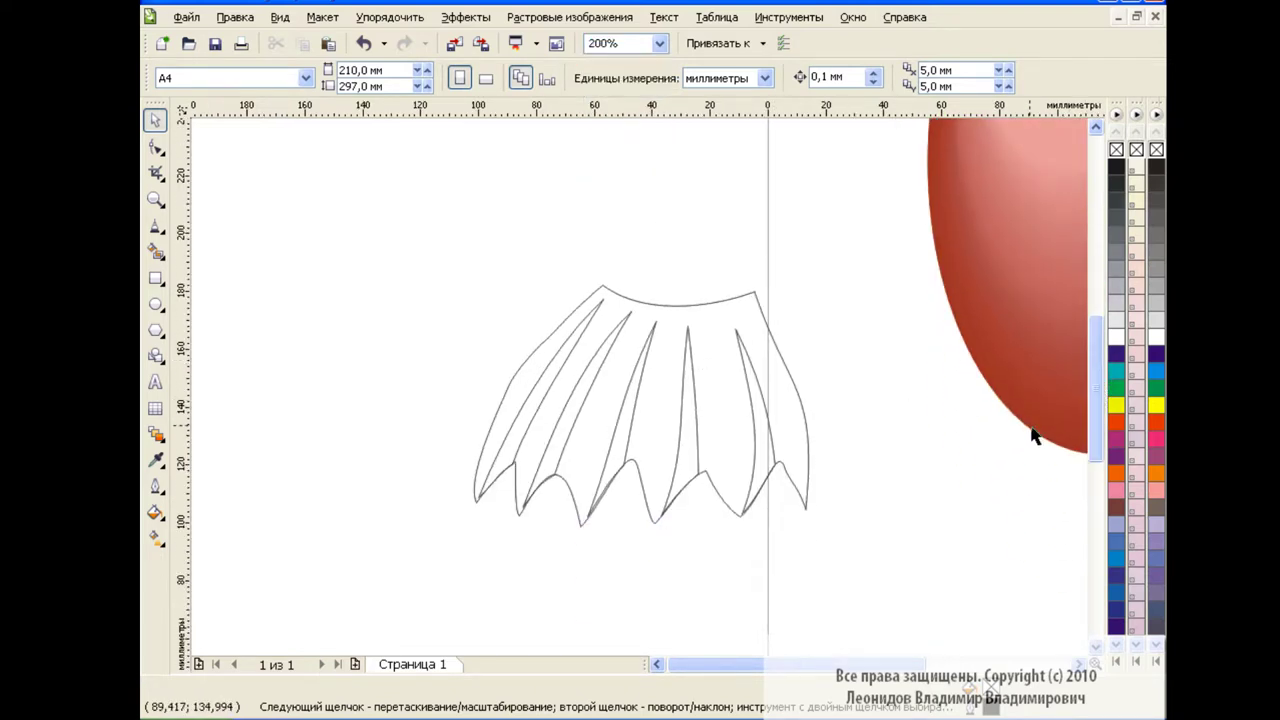
scroll(884, 463, "right", 3)
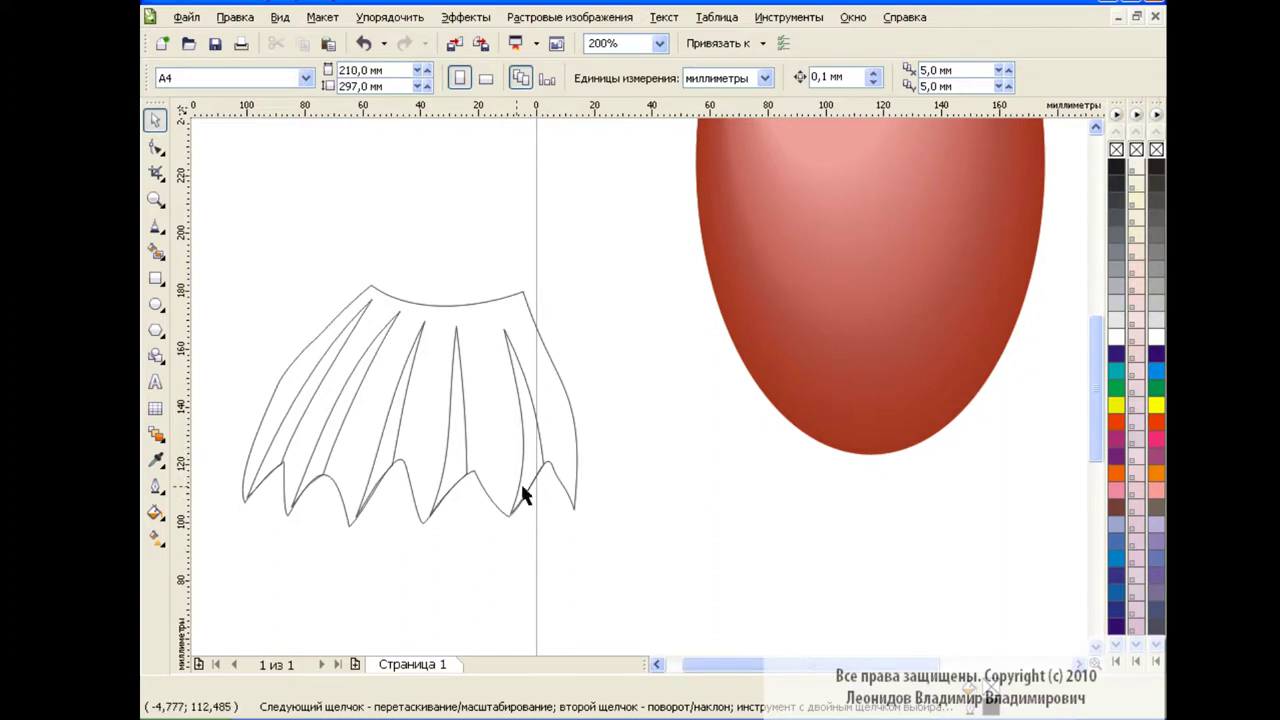
left_click(163, 474)
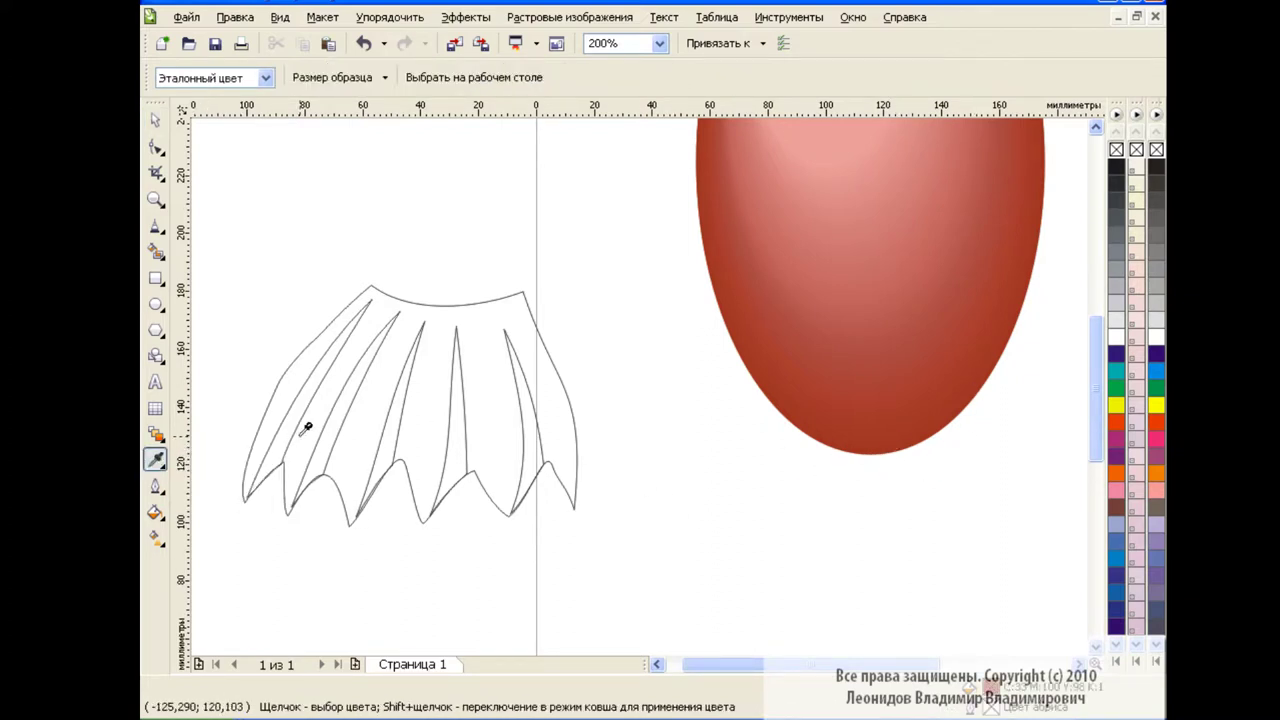
left_click(157, 461)
left_click(190, 502)
left_click(376, 383)
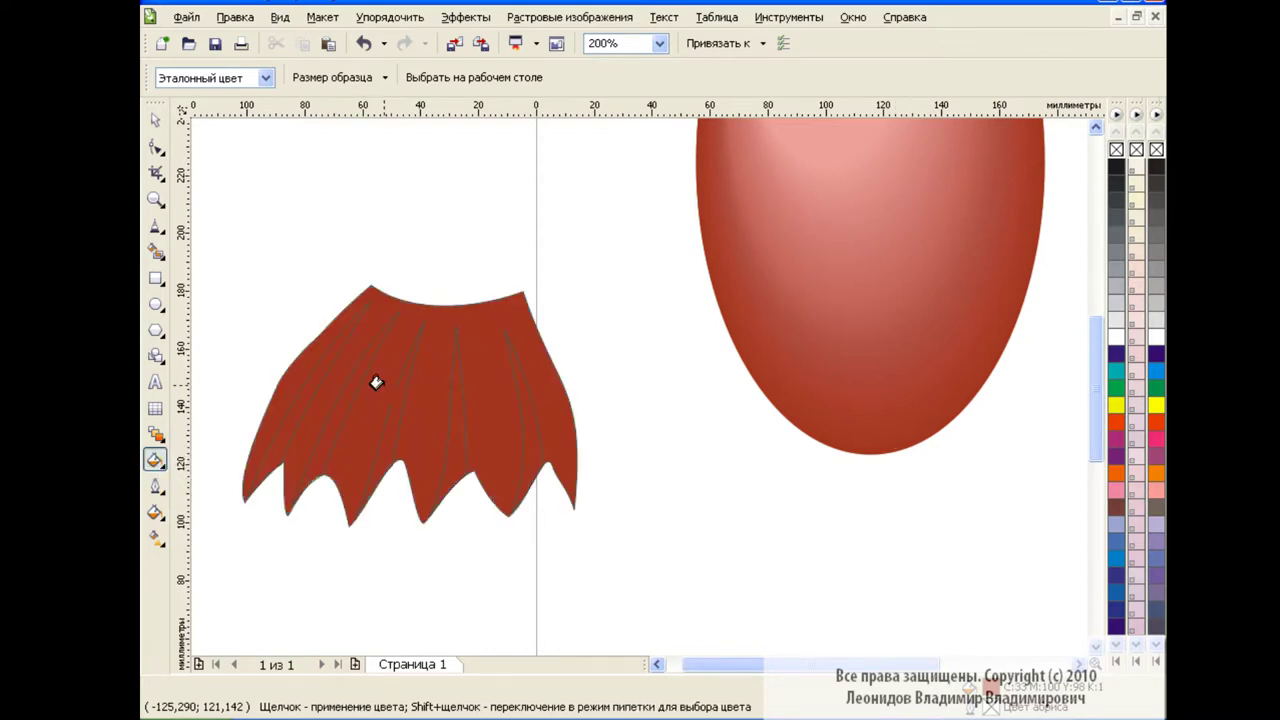
key("space")
Give the first pleat a solid dark red-brown fill
left_click(312, 396)
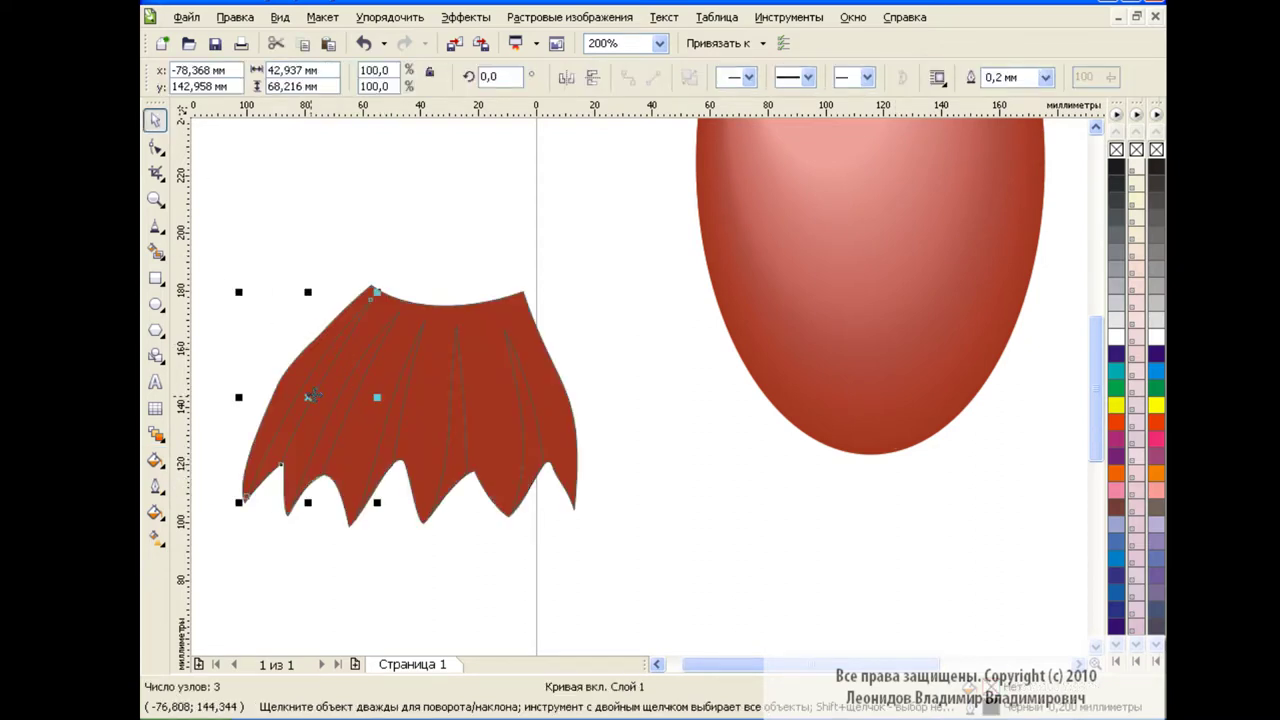
left_click(157, 461)
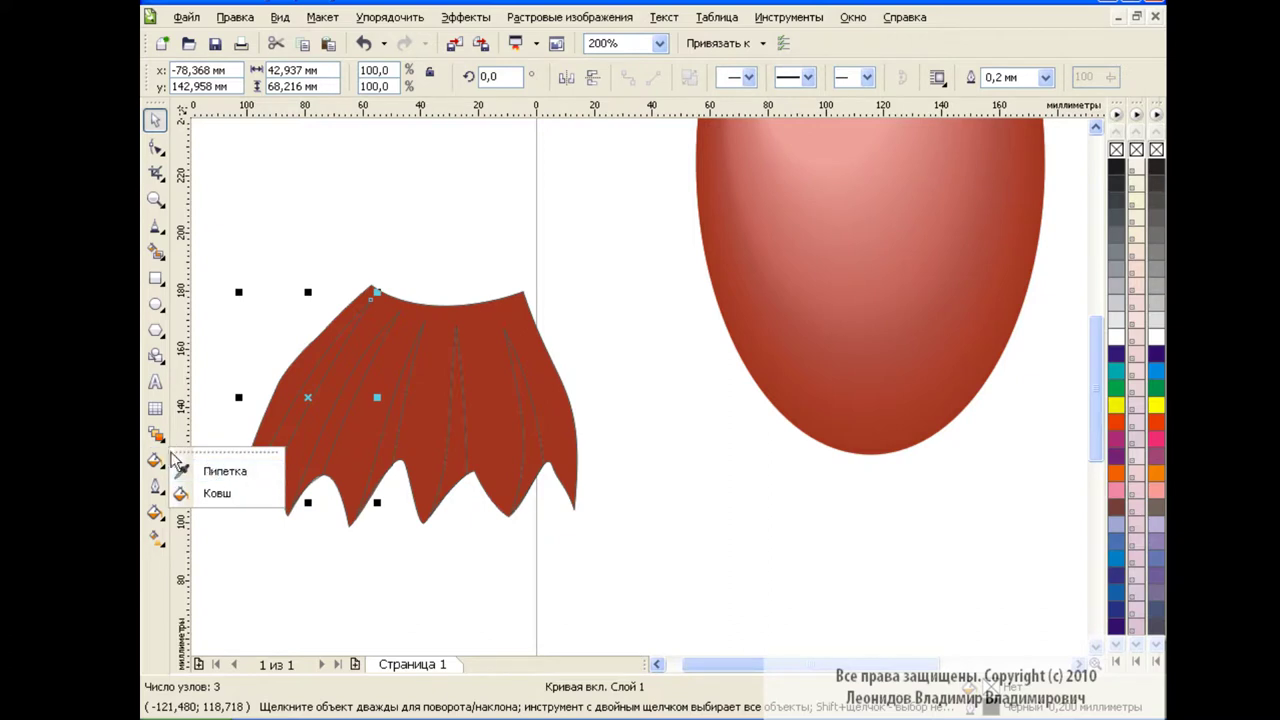
left_click(155, 512)
left_click(237, 526)
left_click(638, 425)
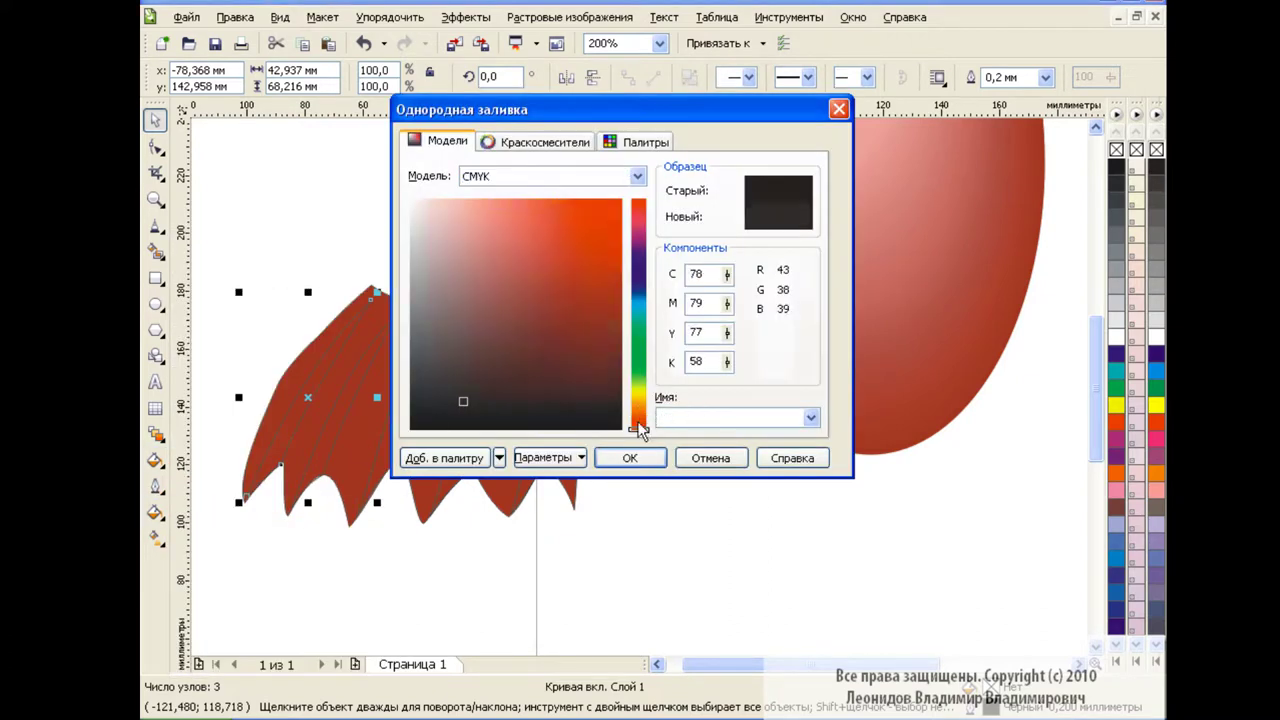
left_click(591, 342)
left_click(632, 460)
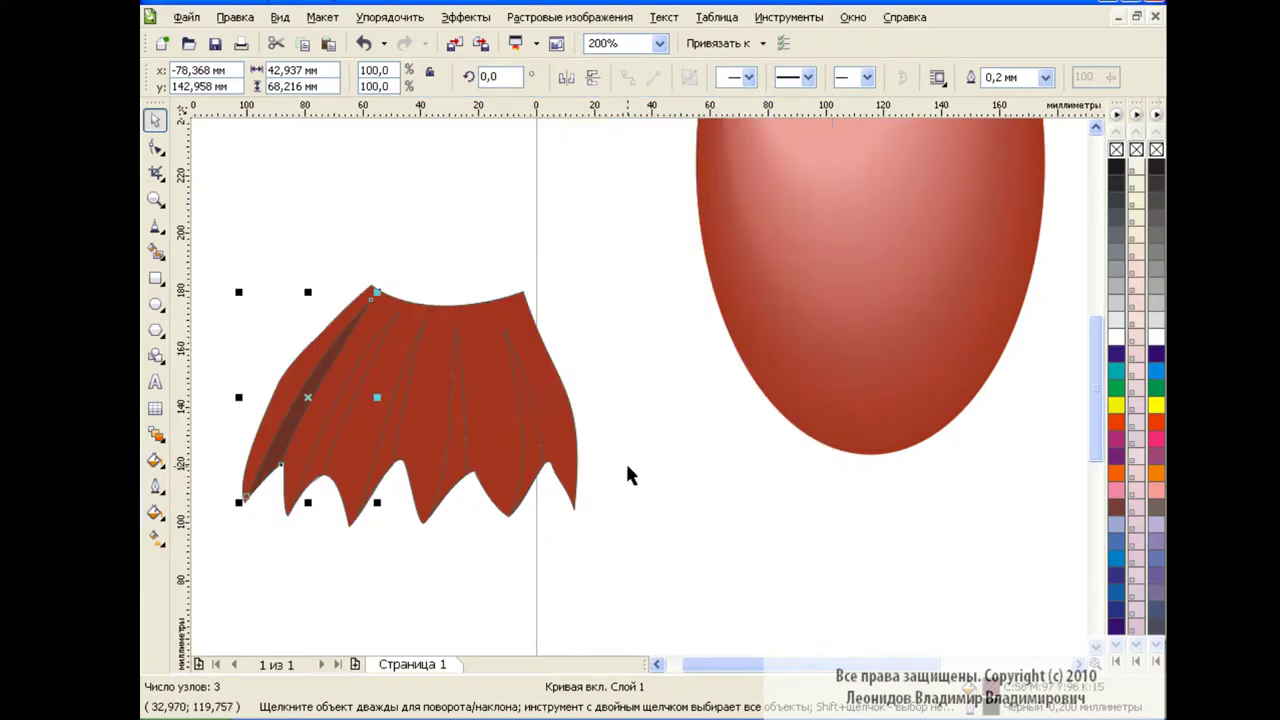
Sample the dark brown and apply it to the four remaining skirt folds
left_click(157, 461)
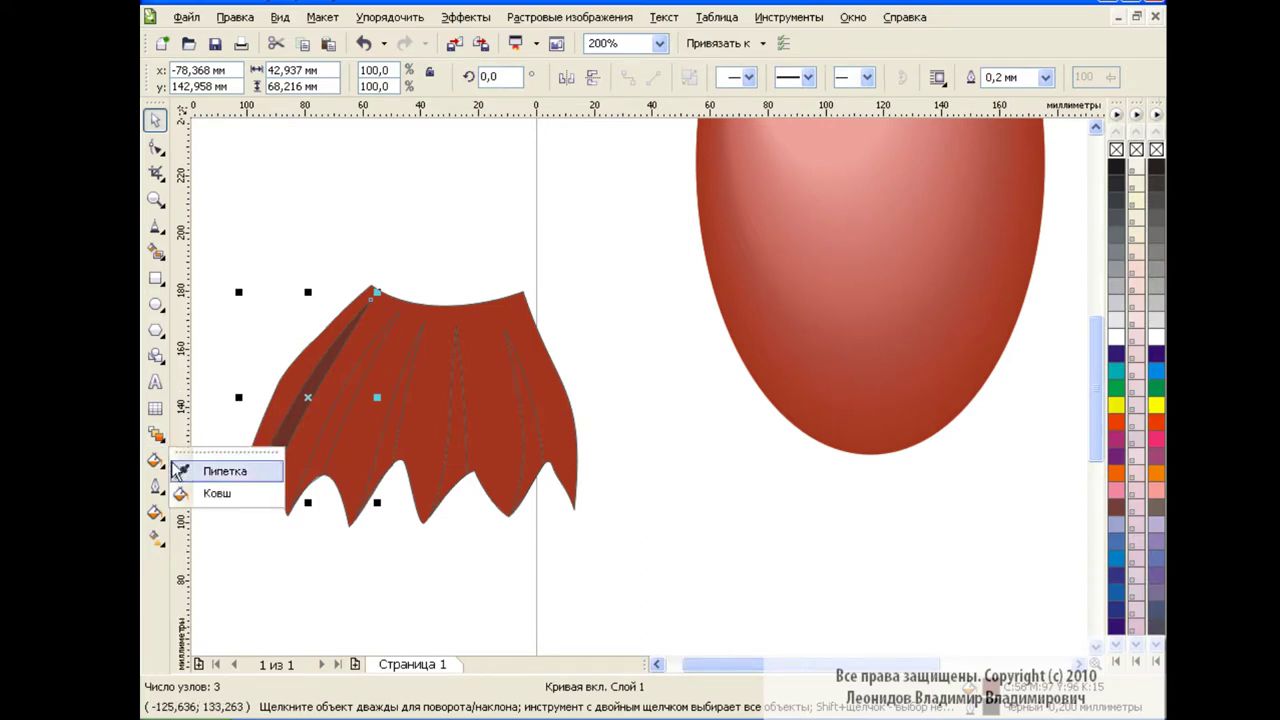
left_click(205, 466)
left_click(194, 487)
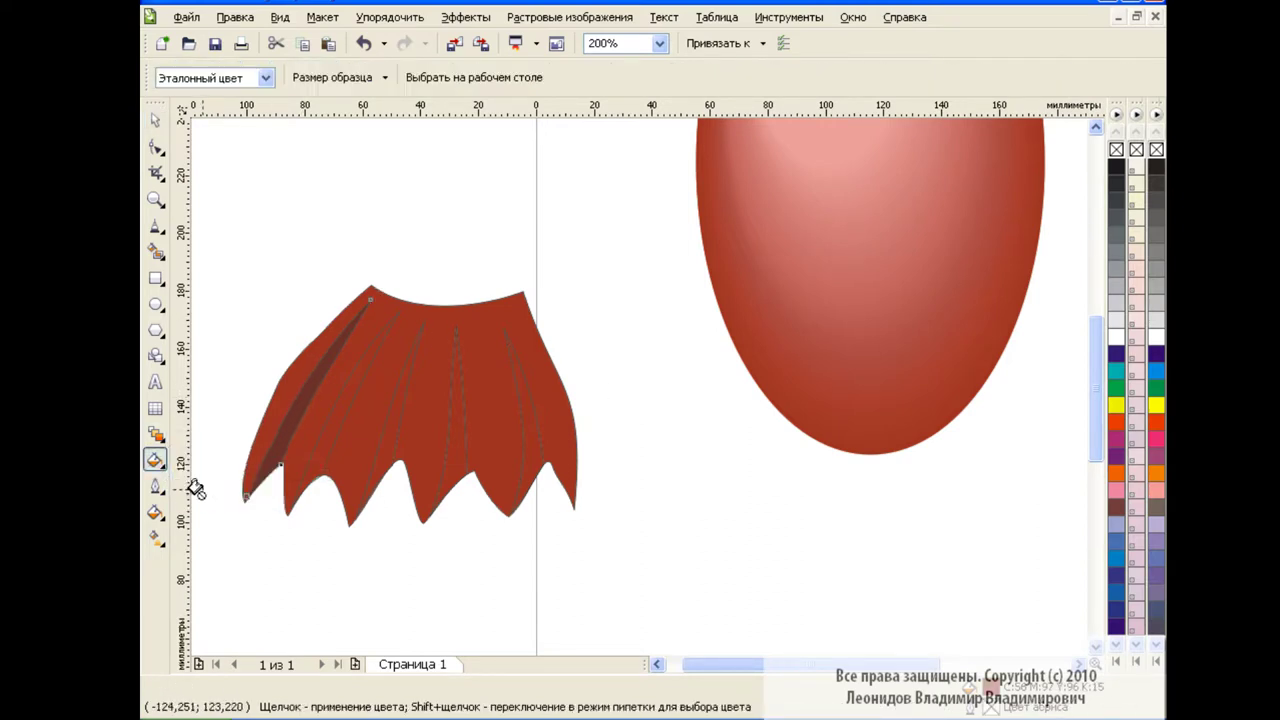
left_click(335, 416)
left_click(392, 415)
left_click(460, 418)
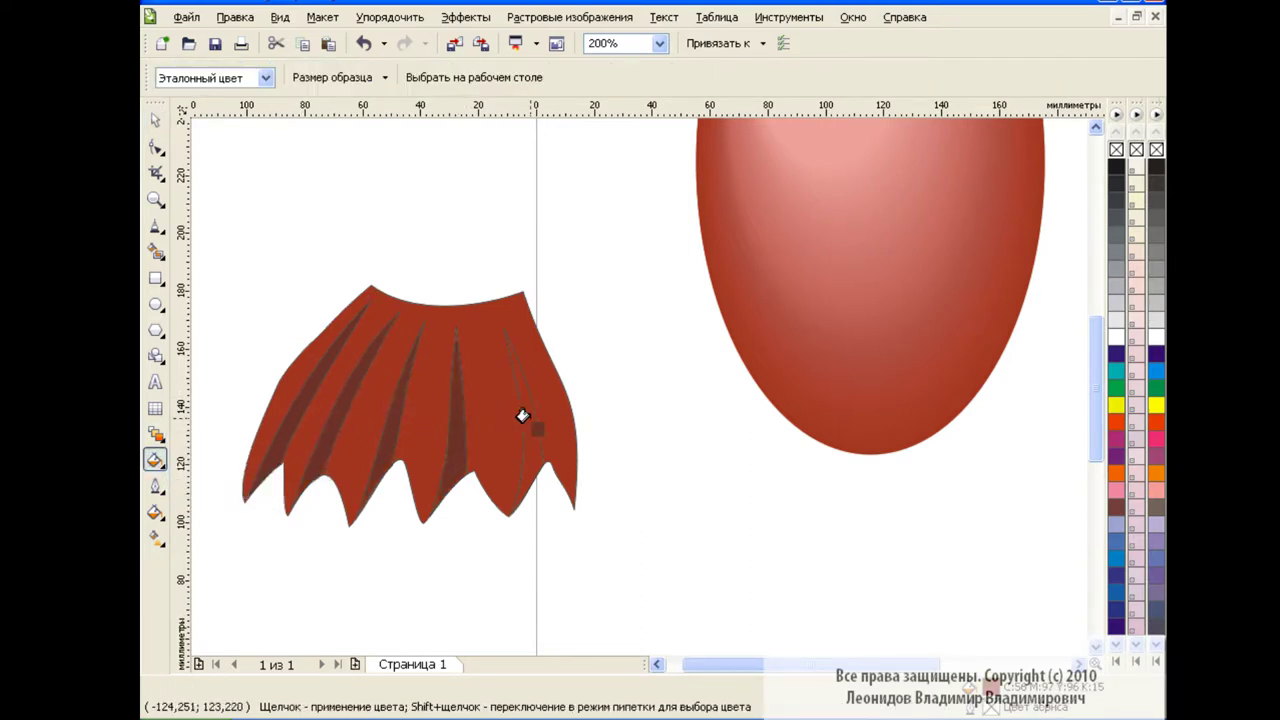
left_click(521, 417)
Delete one node from the left skirt fold using the Shape tool
key("F10")
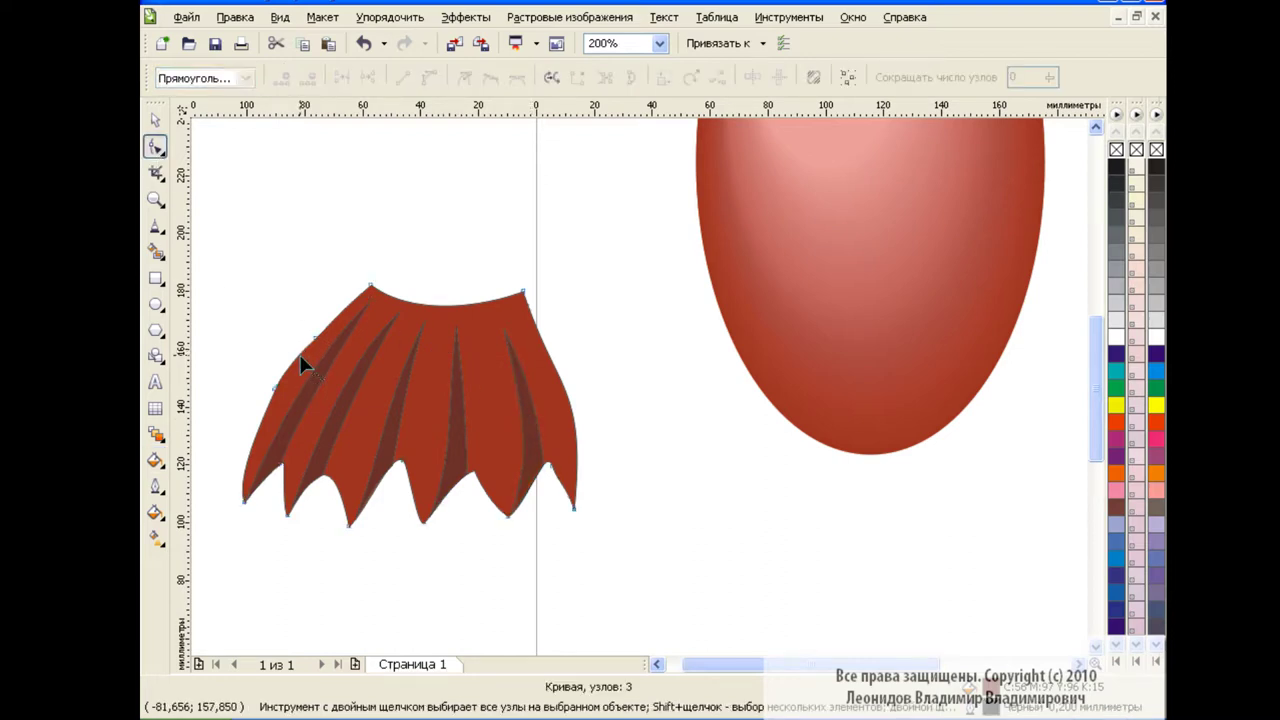
left_click(277, 386)
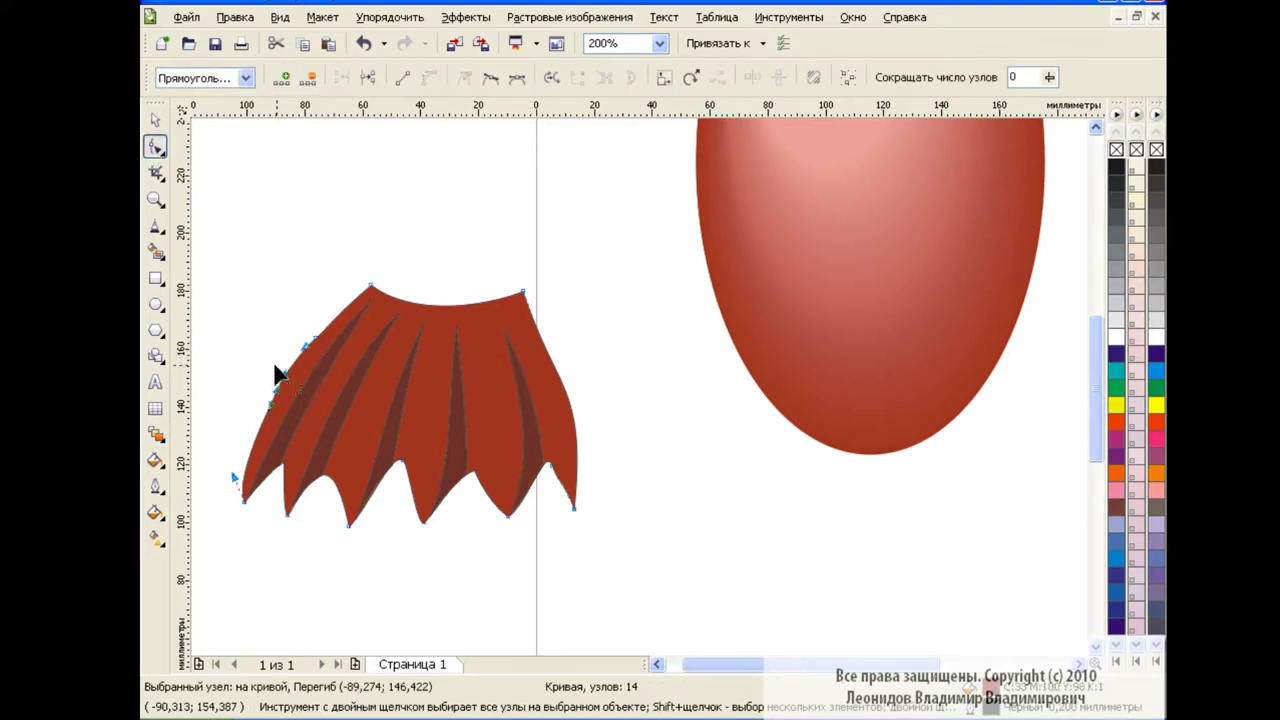
left_click(308, 78)
key("space")
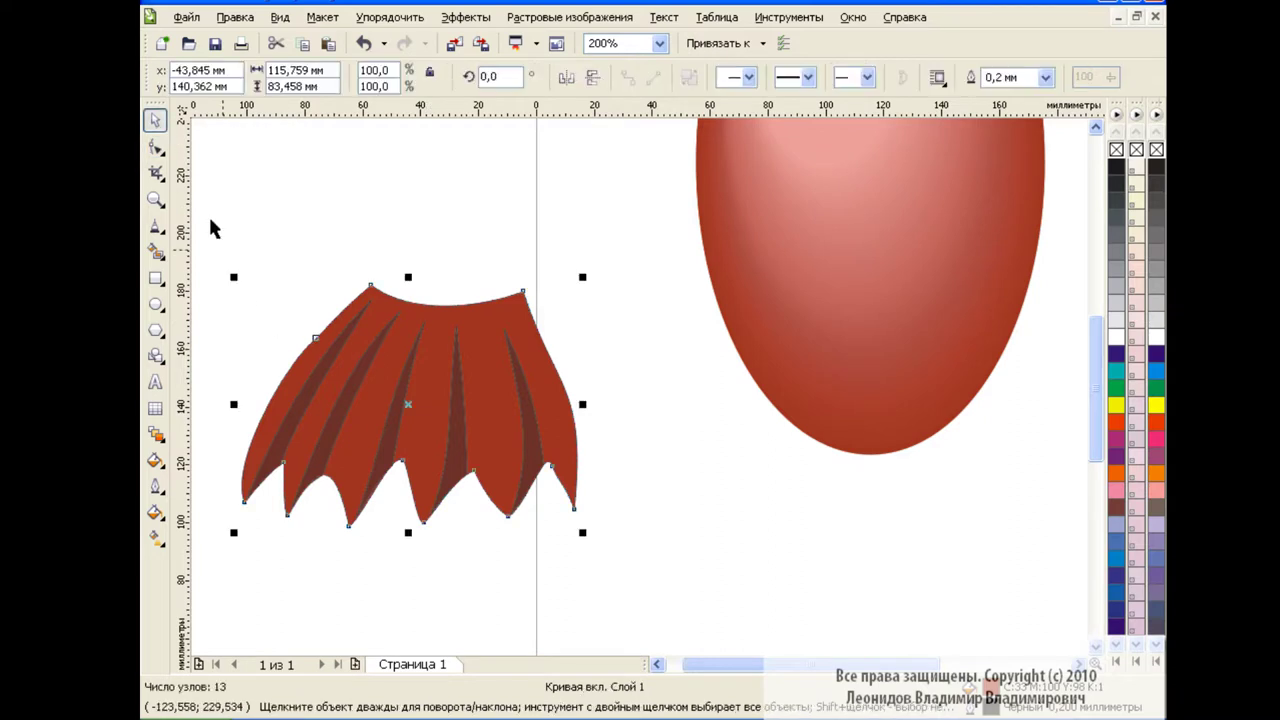
Group the skirt pieces, shrink the group under the balloon, and remove its outline
mouse_move(220, 252)
left_mouse_down()
mouse_move(620, 566)
mouse_move(448, 413)
left_mouse_up()
key("ctrl+g")
left_click_drag(314, 340, 851, 497)
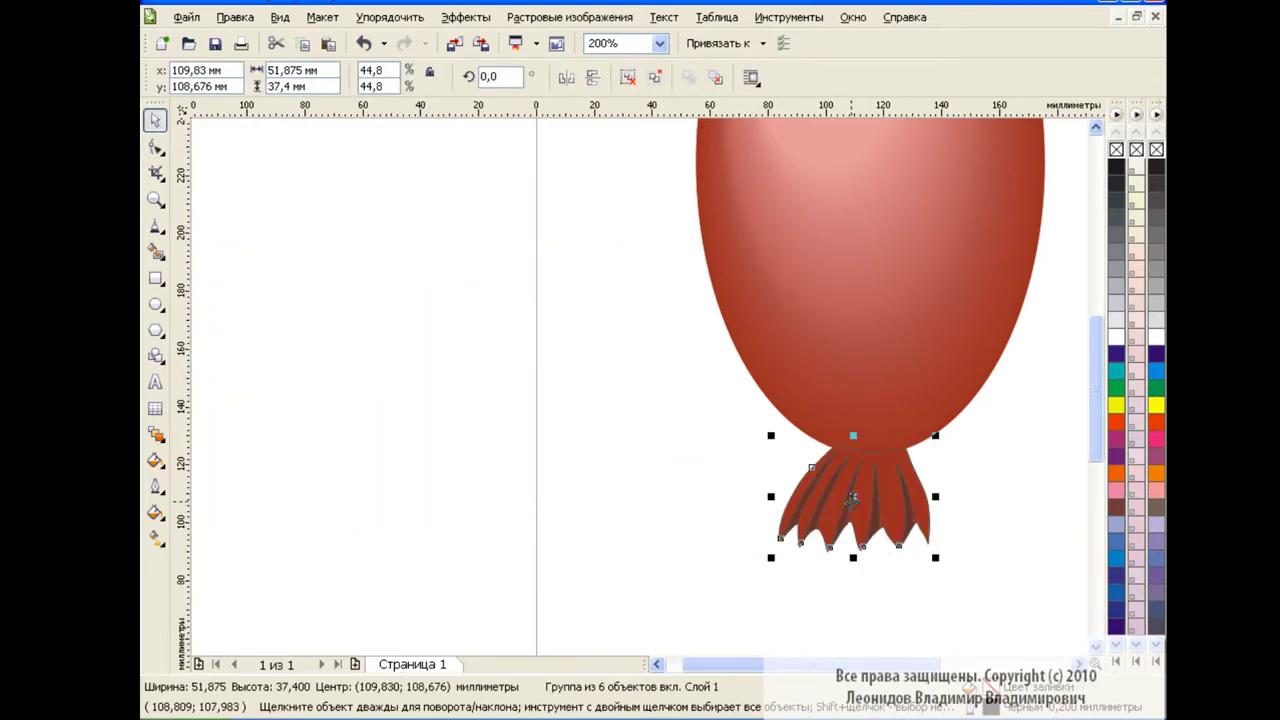
scroll(1030, 563, "right", 3)
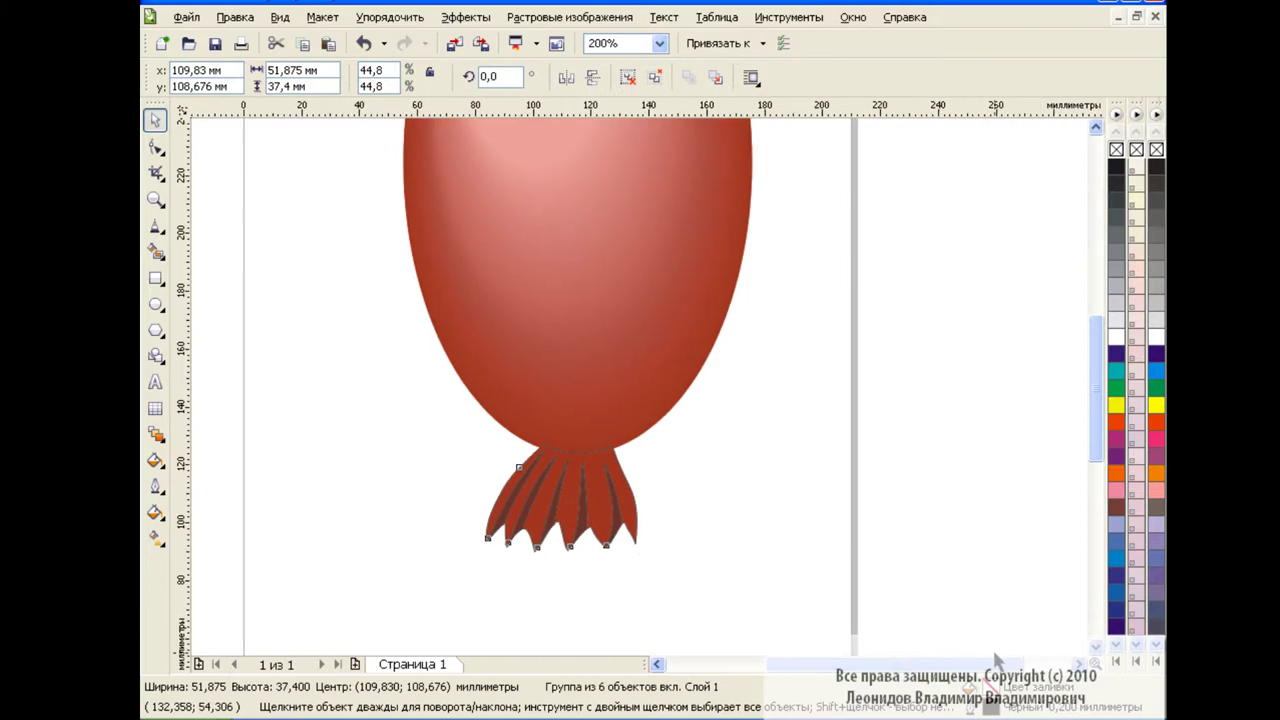
right_click(1116, 149)
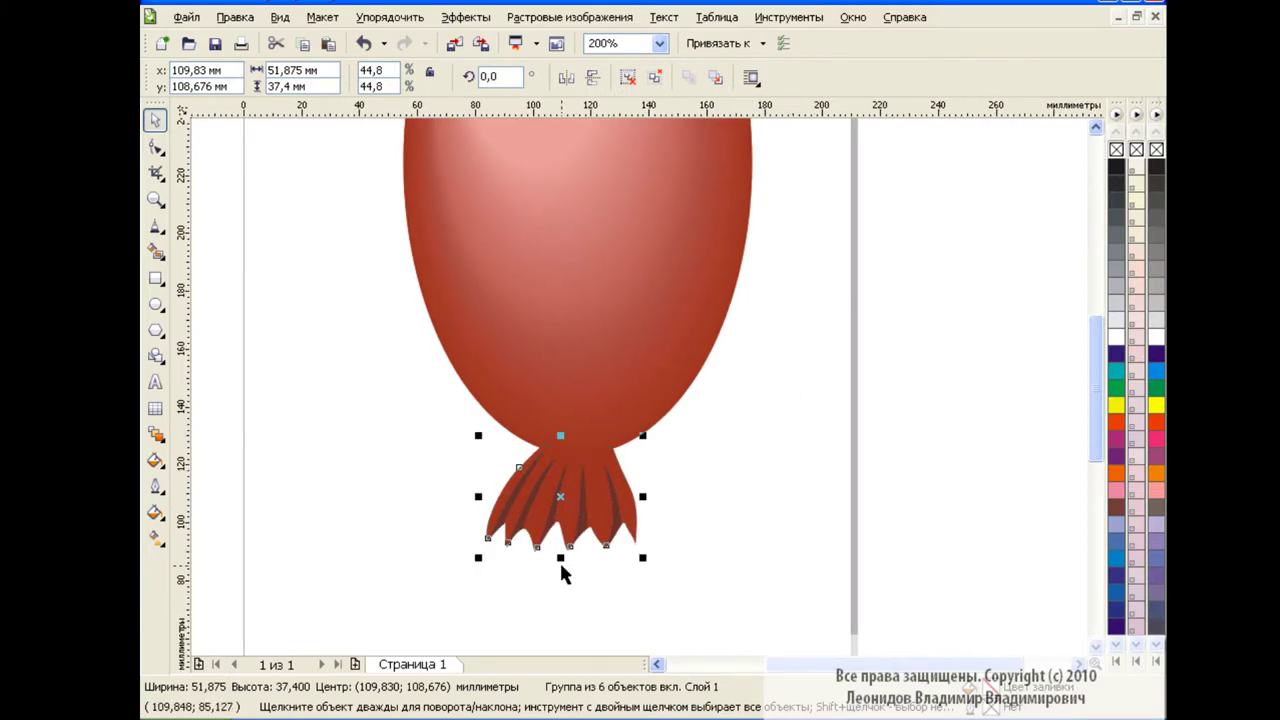
Resize the knot to about 28.7 × 24.9 mm and centre it under the balloon
left_click_drag(561, 558, 561, 578)
mouse_move(642, 496)
left_mouse_down()
mouse_move(578, 505)
mouse_move(621, 510)
left_mouse_up()
left_click_drag(640, 574, 605, 536)
left_click_drag(530, 476, 568, 482)
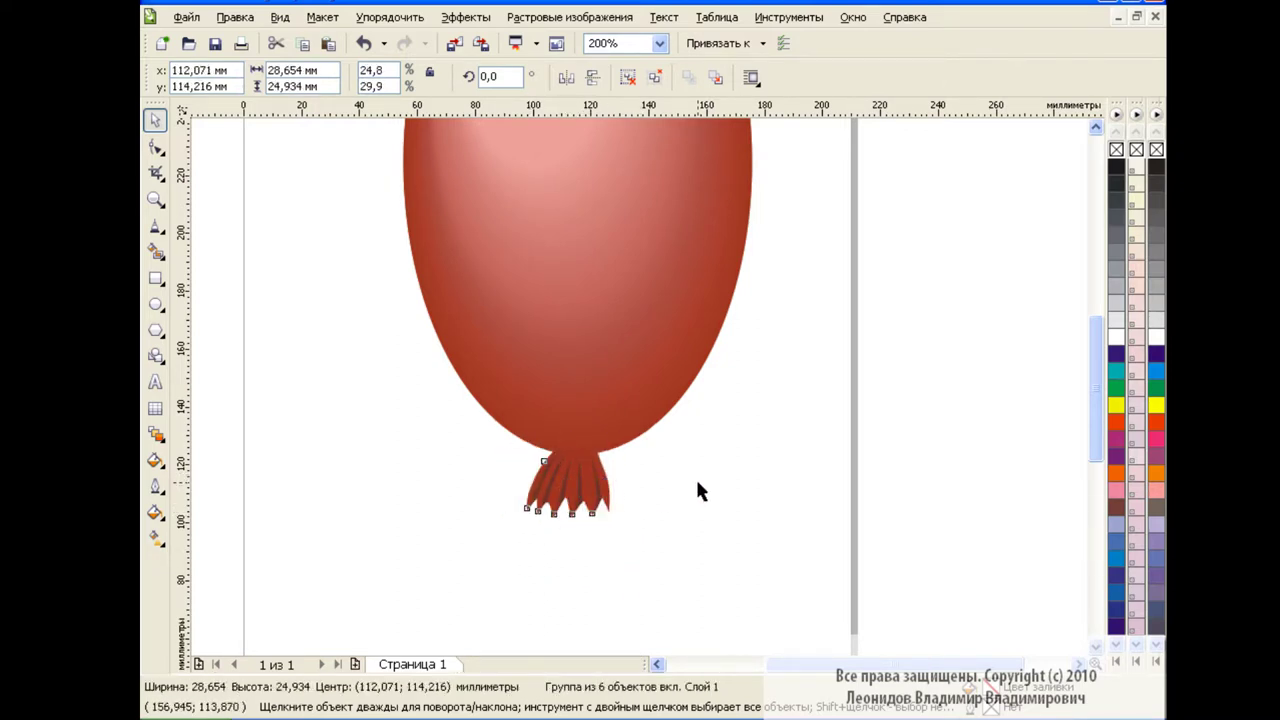
left_click(643, 487)
left_click(562, 490)
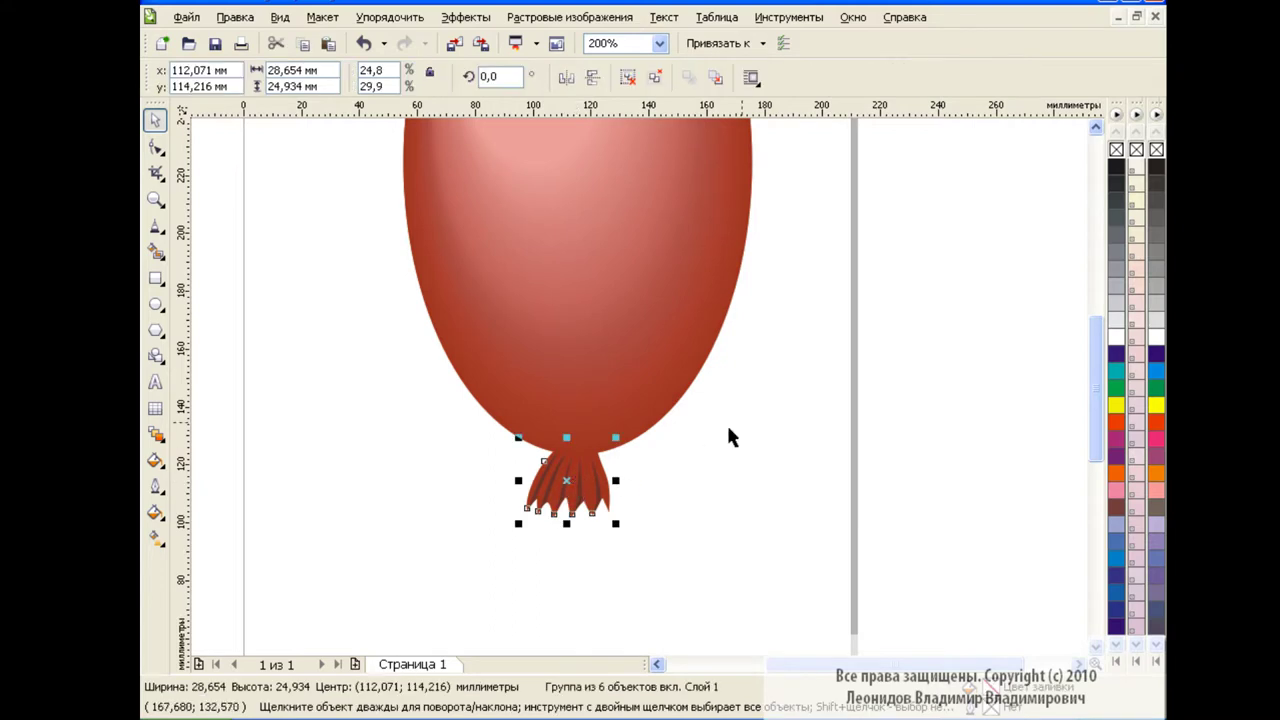
left_click(659, 43)
left_click(630, 177)
Draw a wavy freehand string down from the knot
left_click(776, 372)
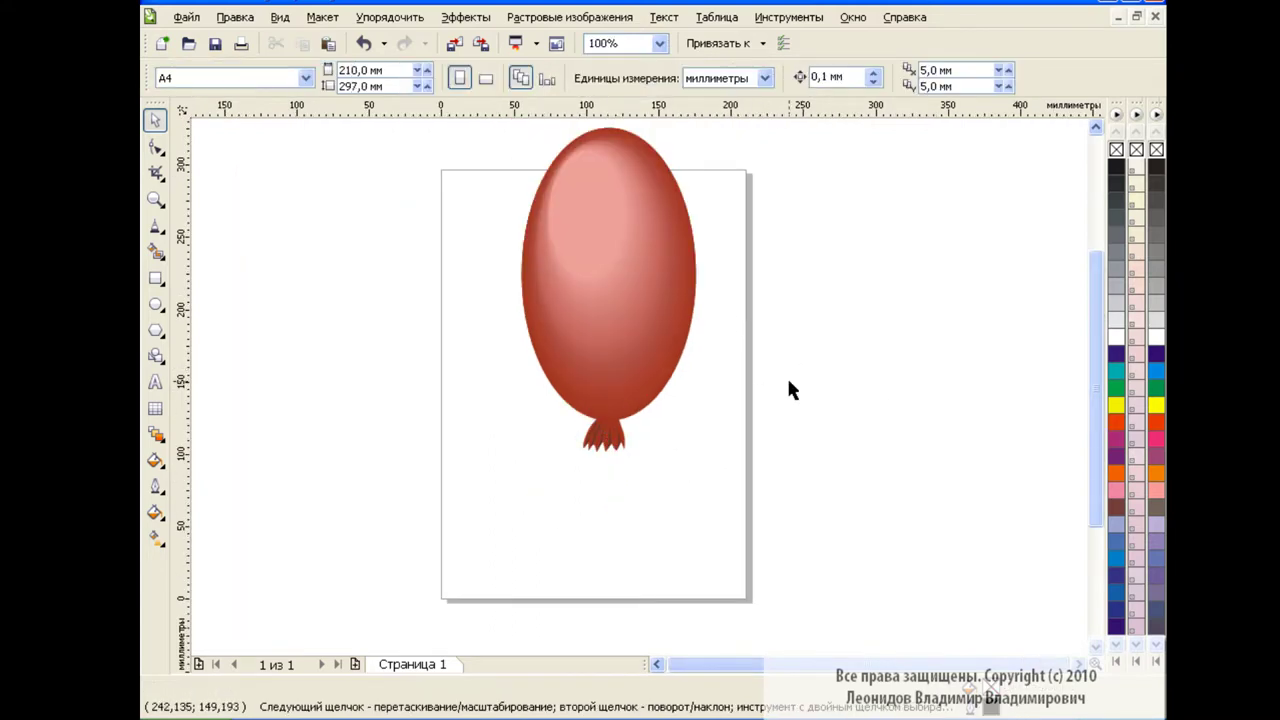
scroll(740, 395, "up", 1)
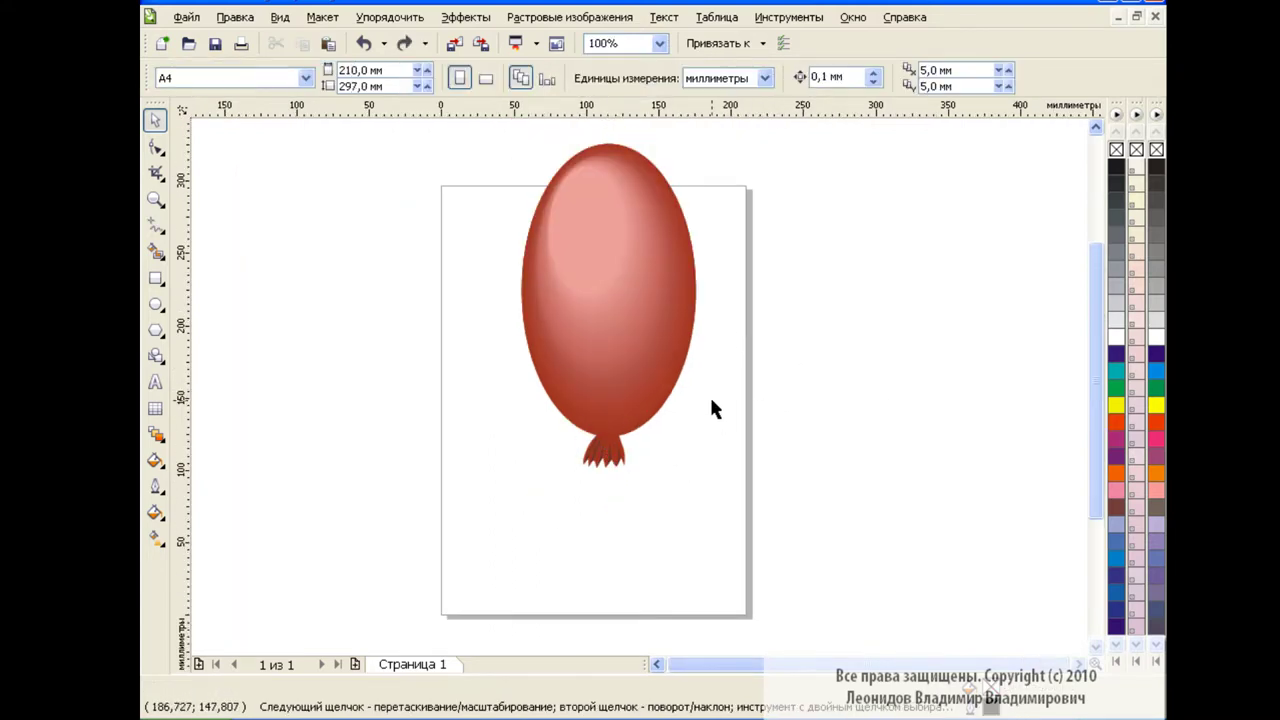
left_click(155, 224)
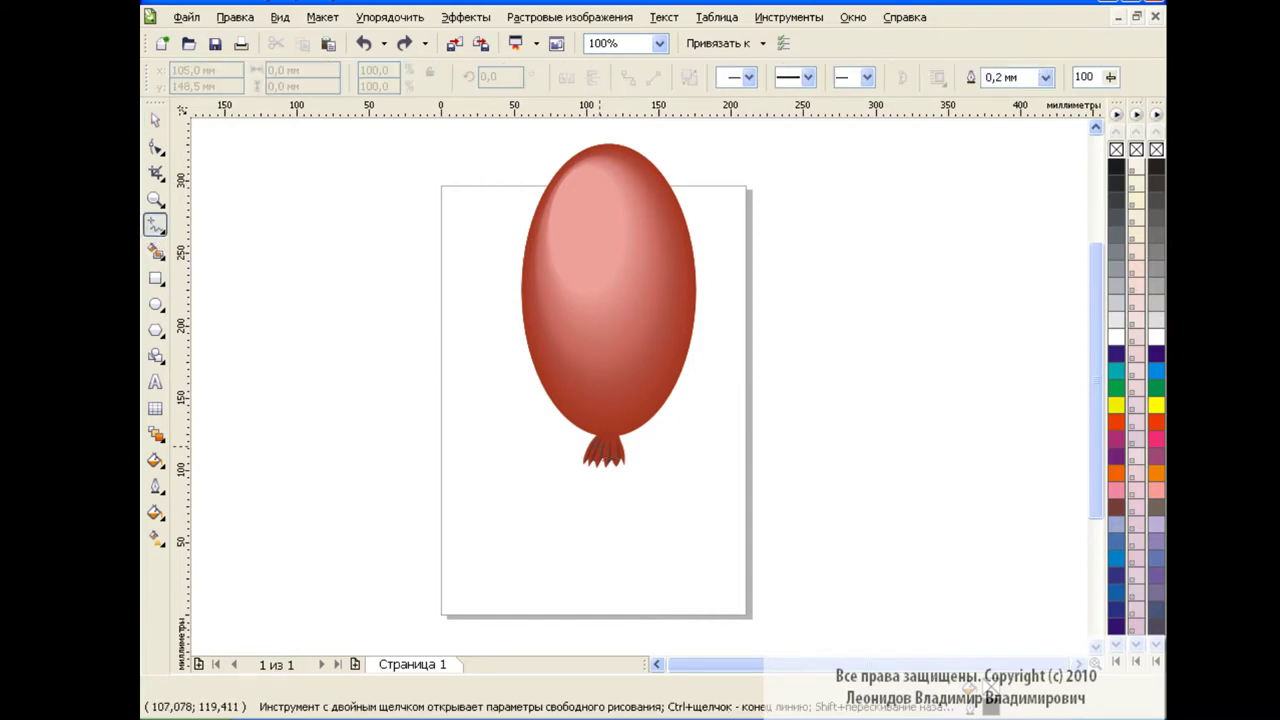
left_click(616, 438)
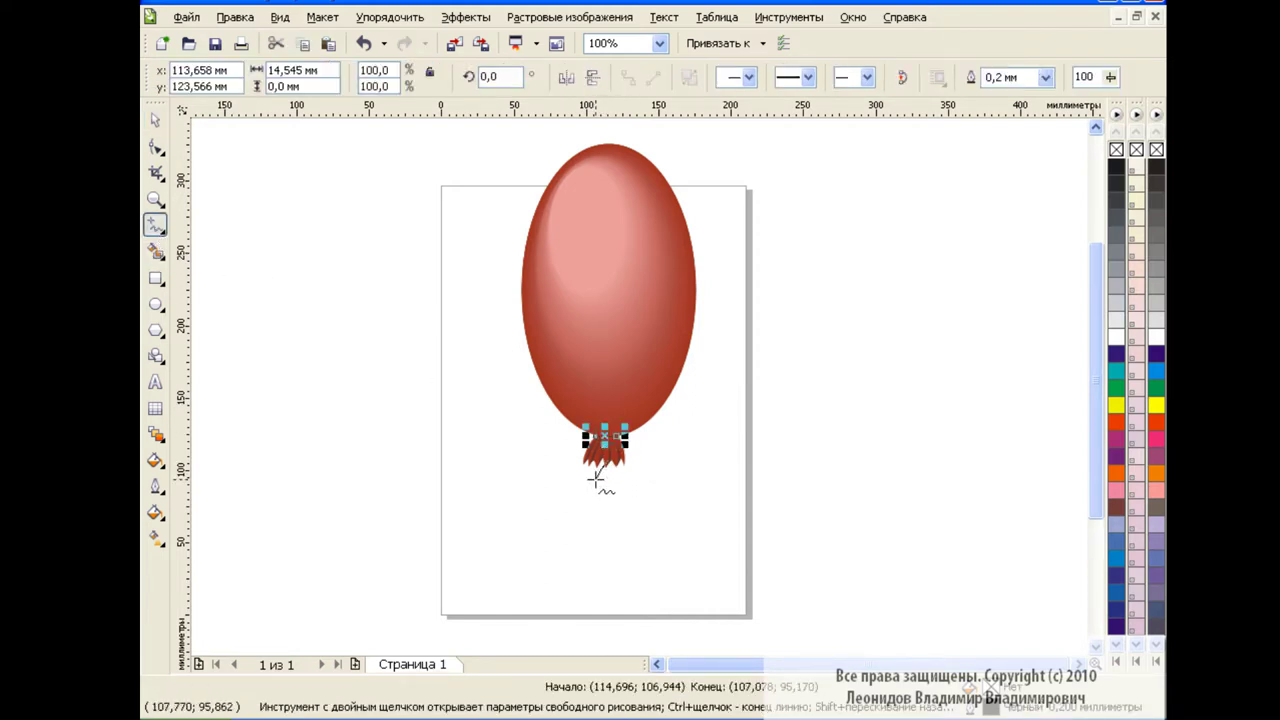
left_click_drag(605, 459, 598, 632)
Set the string's outline width to 1,0 mm
left_click(1045, 77)
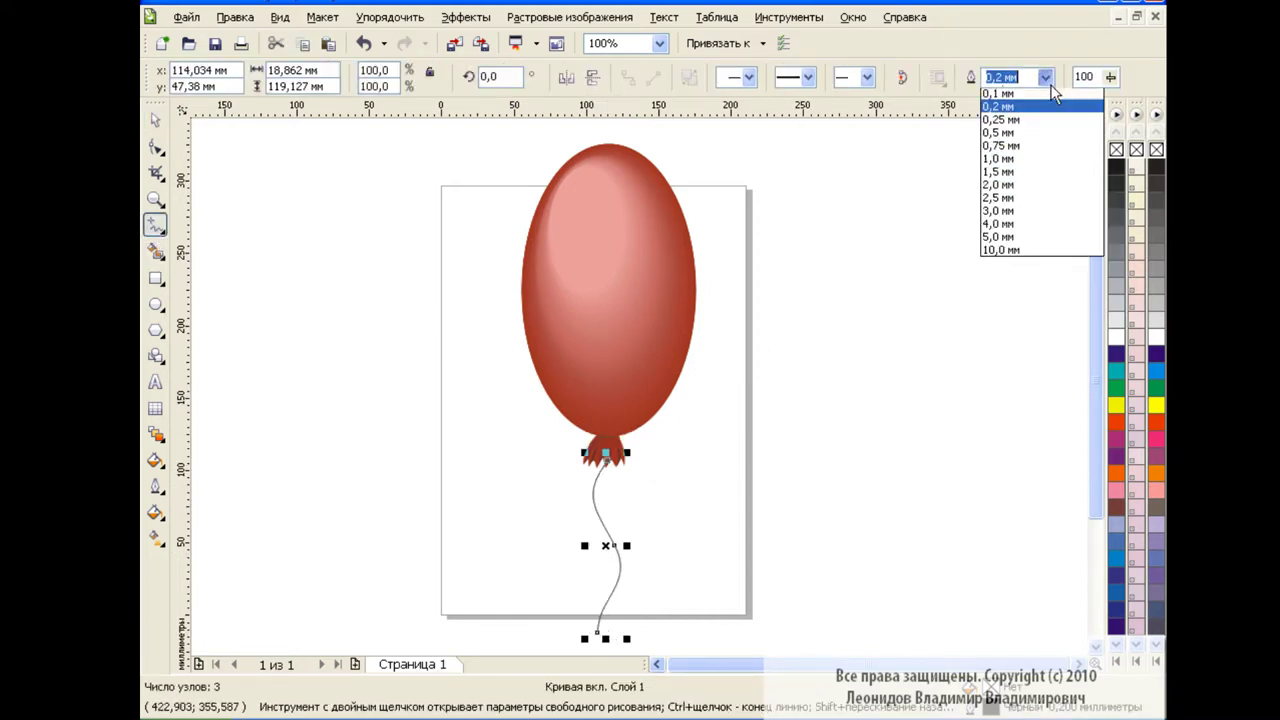
left_click(1000, 174)
left_click(1045, 77)
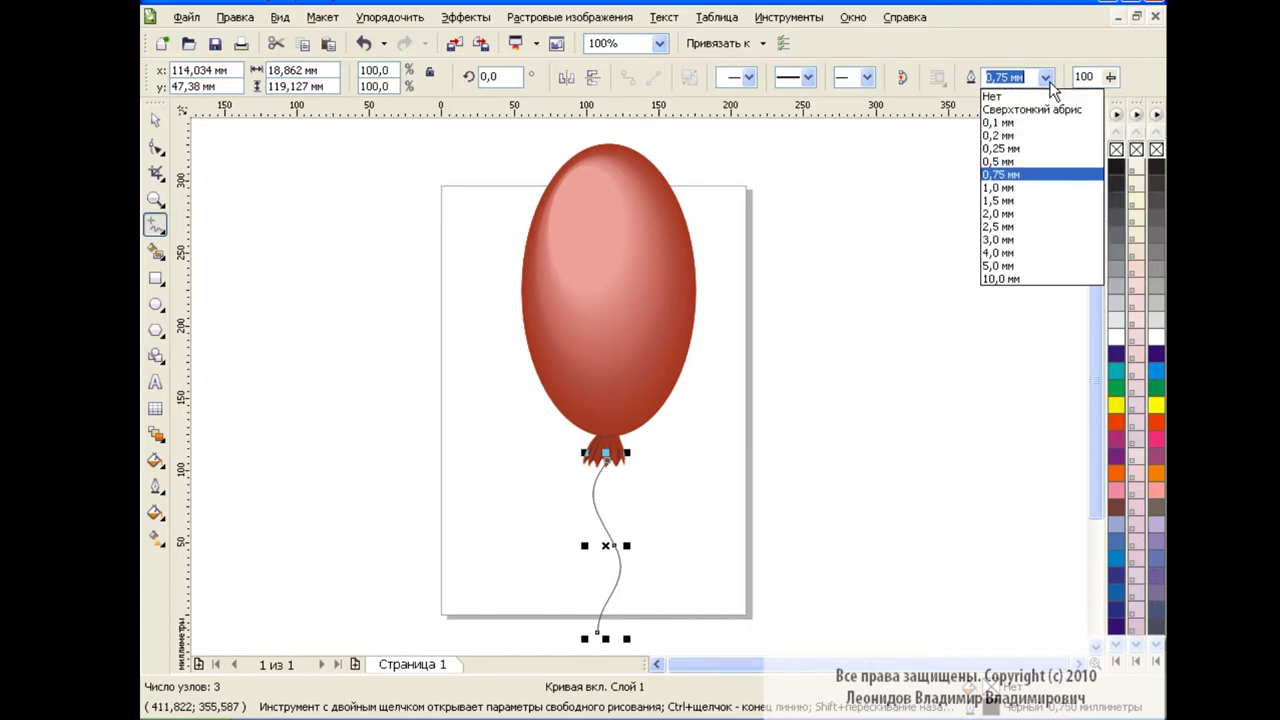
left_click(1030, 187)
key("space")
left_click(479, 477)
left_click(600, 516)
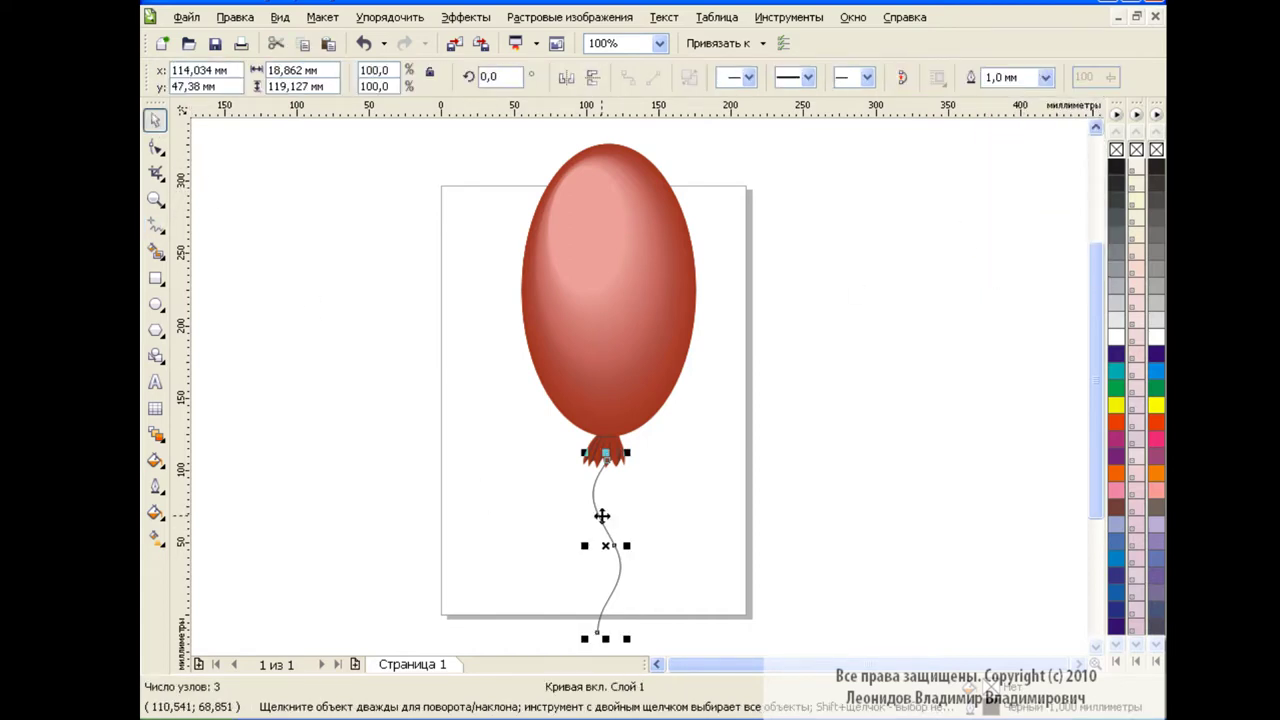
scroll(1090, 355, "down", 1)
Marquee-select the balloon with knot and string, paste a copy, and drag it left
left_click(880, 430)
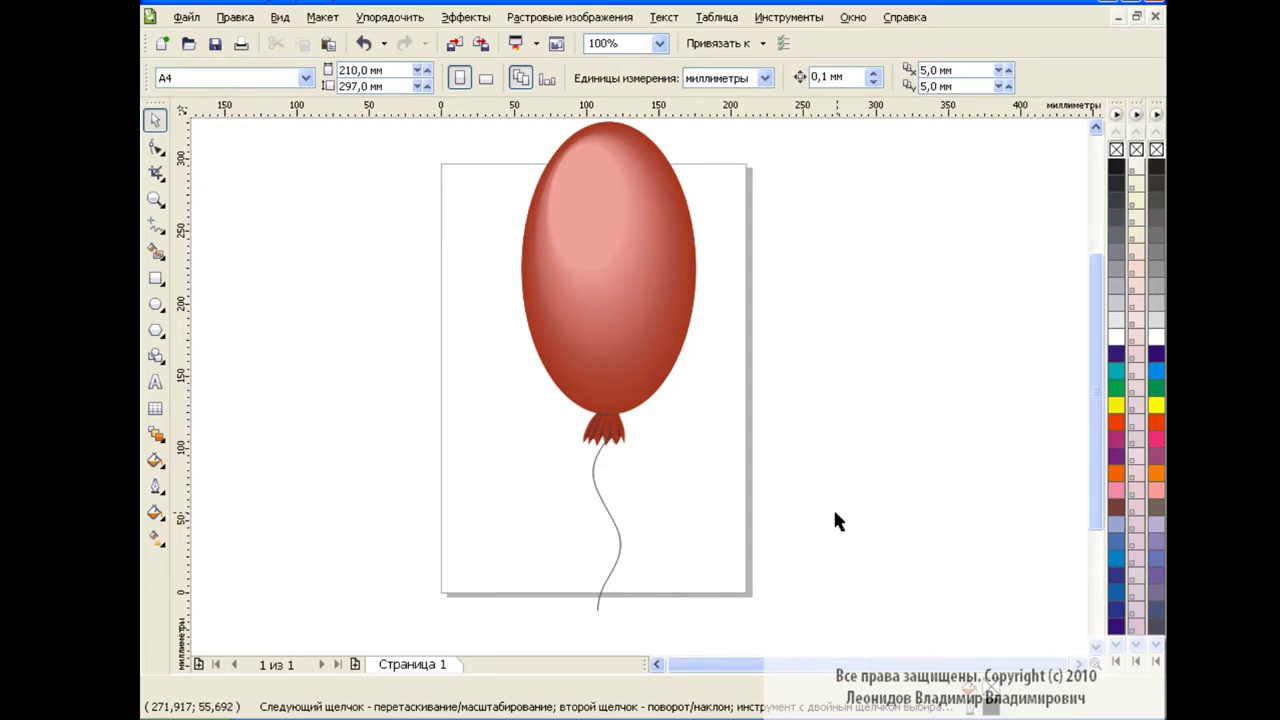
mouse_move(780, 630)
left_mouse_down()
mouse_move(457, 121)
mouse_move(457, 191)
left_mouse_up()
left_click(328, 44)
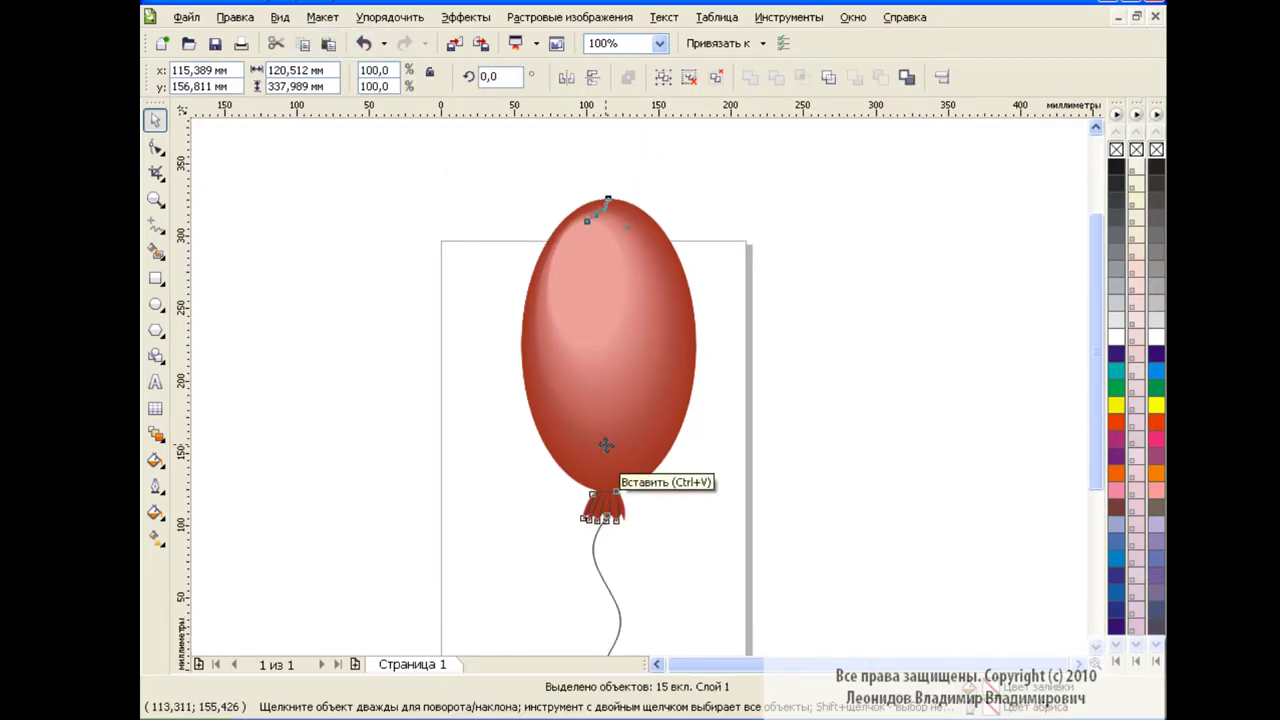
left_click_drag(600, 443, 288, 385)
left_click(719, 358)
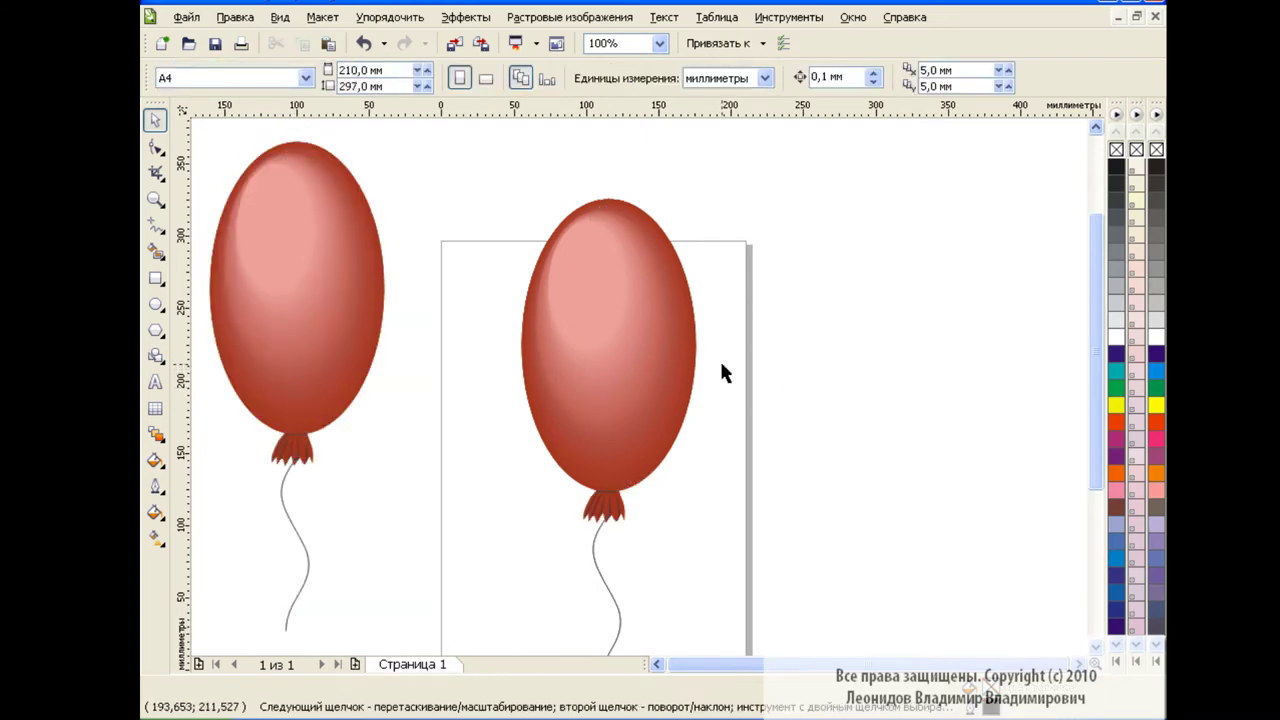
left_click(757, 336)
Open the Object Manager, expanding Слой 1 and the balloon's nested blend groups and ellipses
left_click(852, 17)
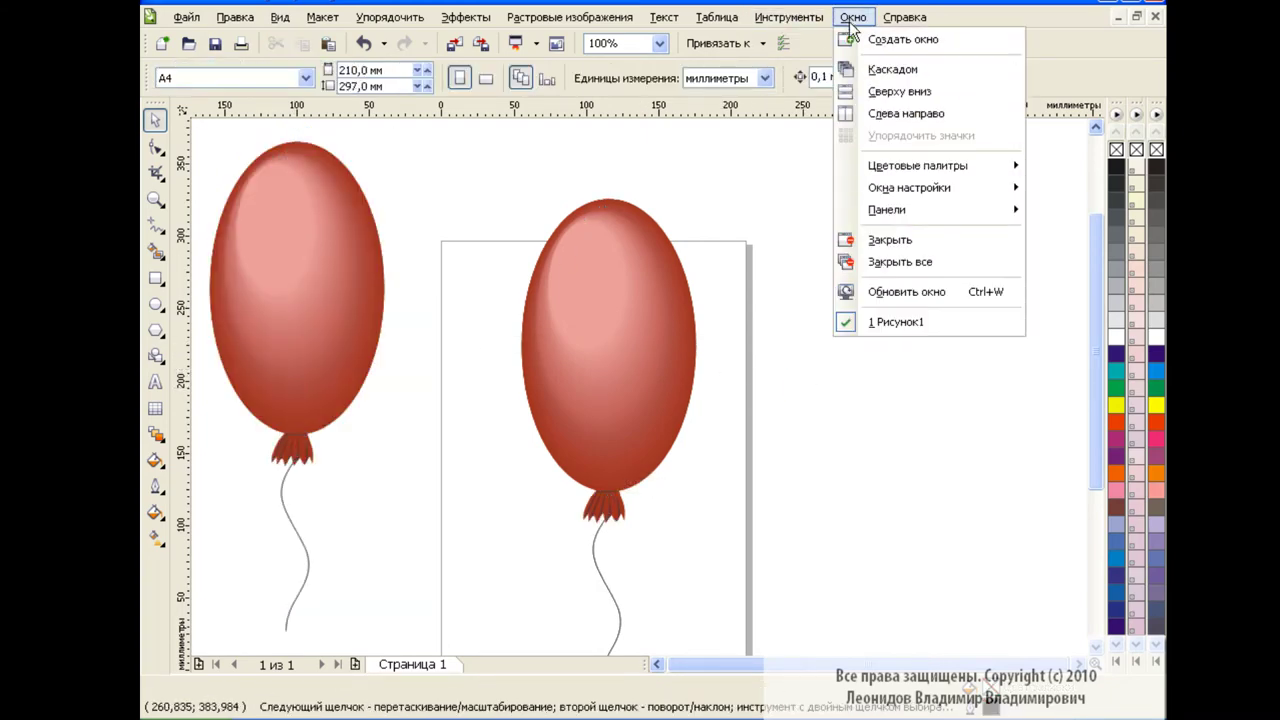
left_click(650, 12)
left_click(929, 188)
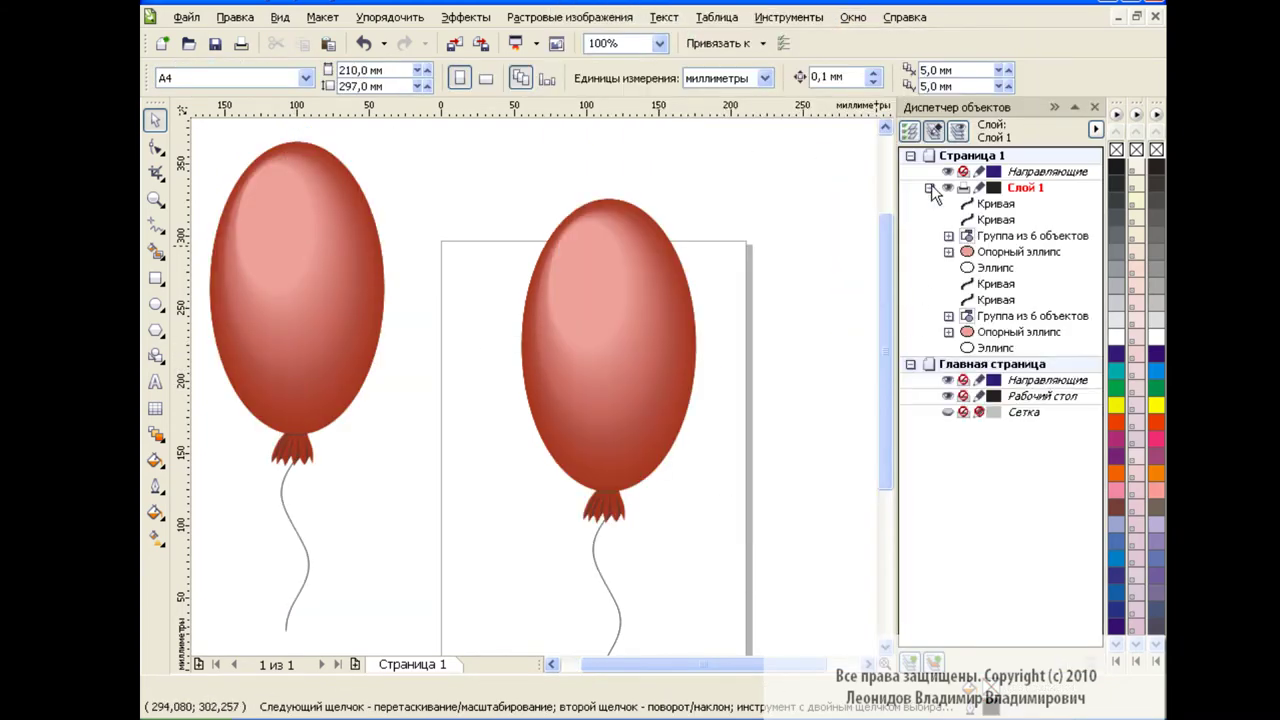
left_click(948, 252)
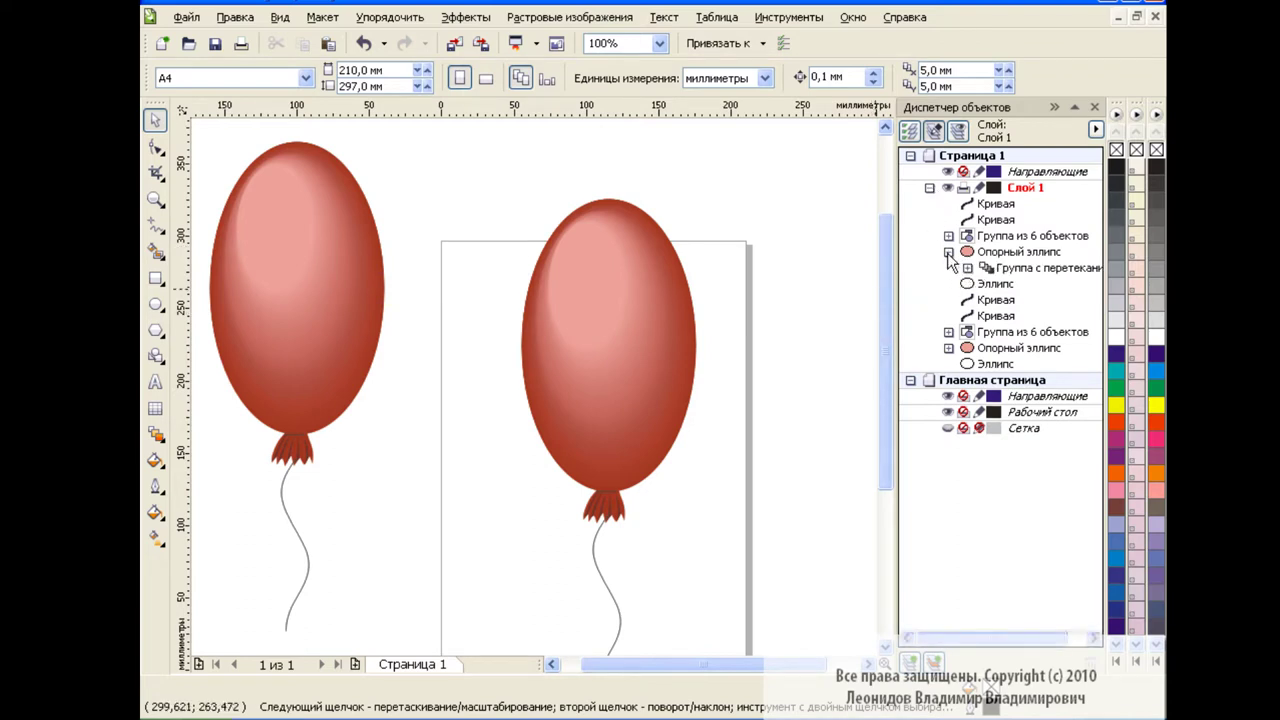
left_click(967, 268)
left_click(1005, 300)
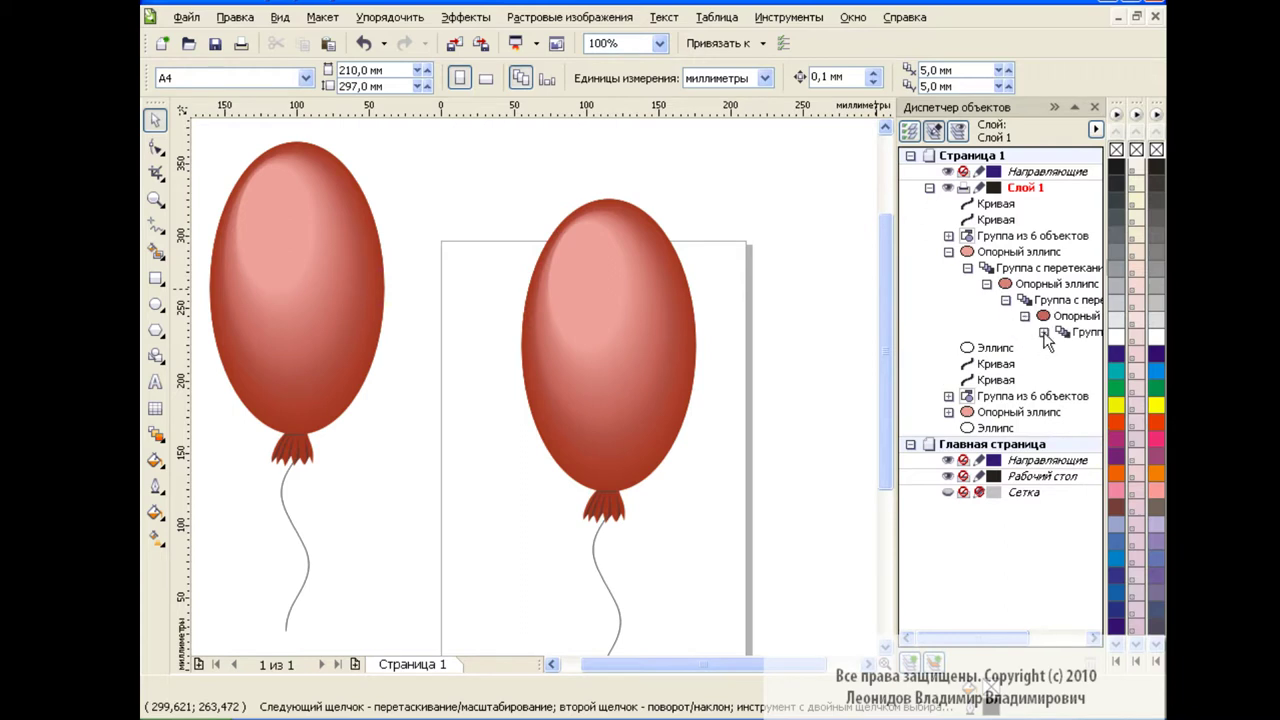
left_click(1043, 332)
left_click_drag(897, 444, 766, 444)
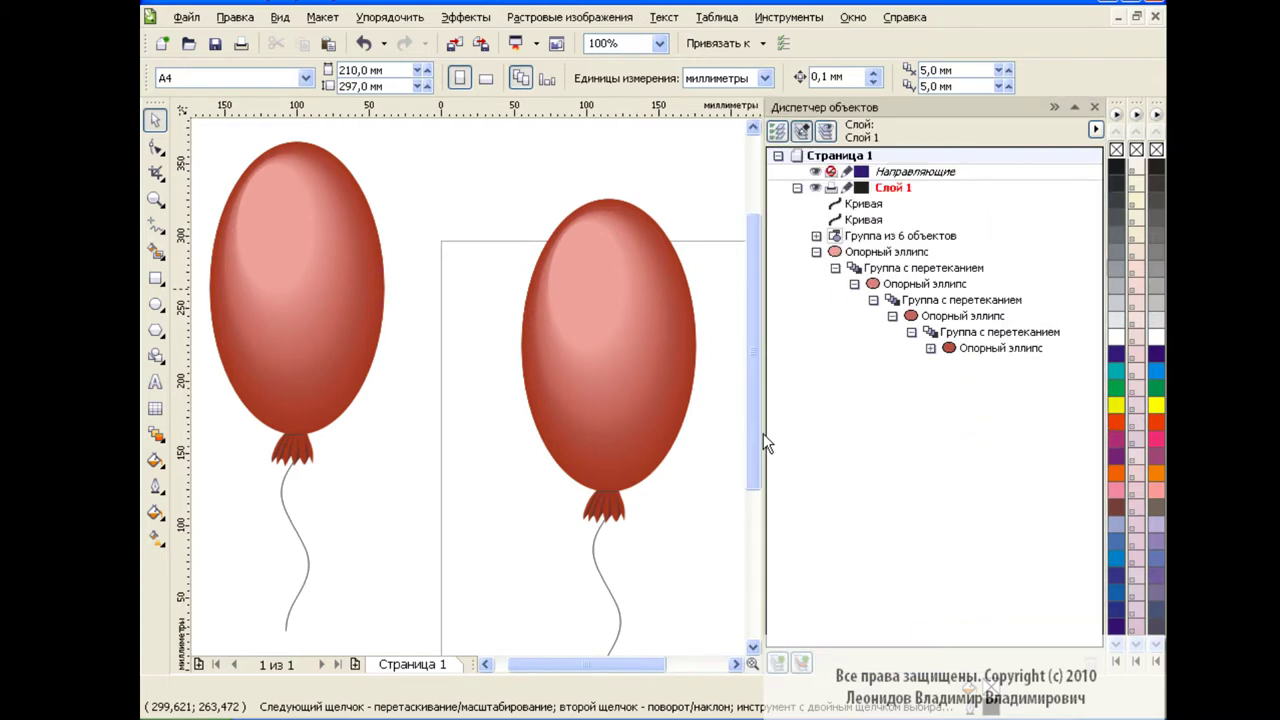
left_click(930, 348)
left_click(968, 381)
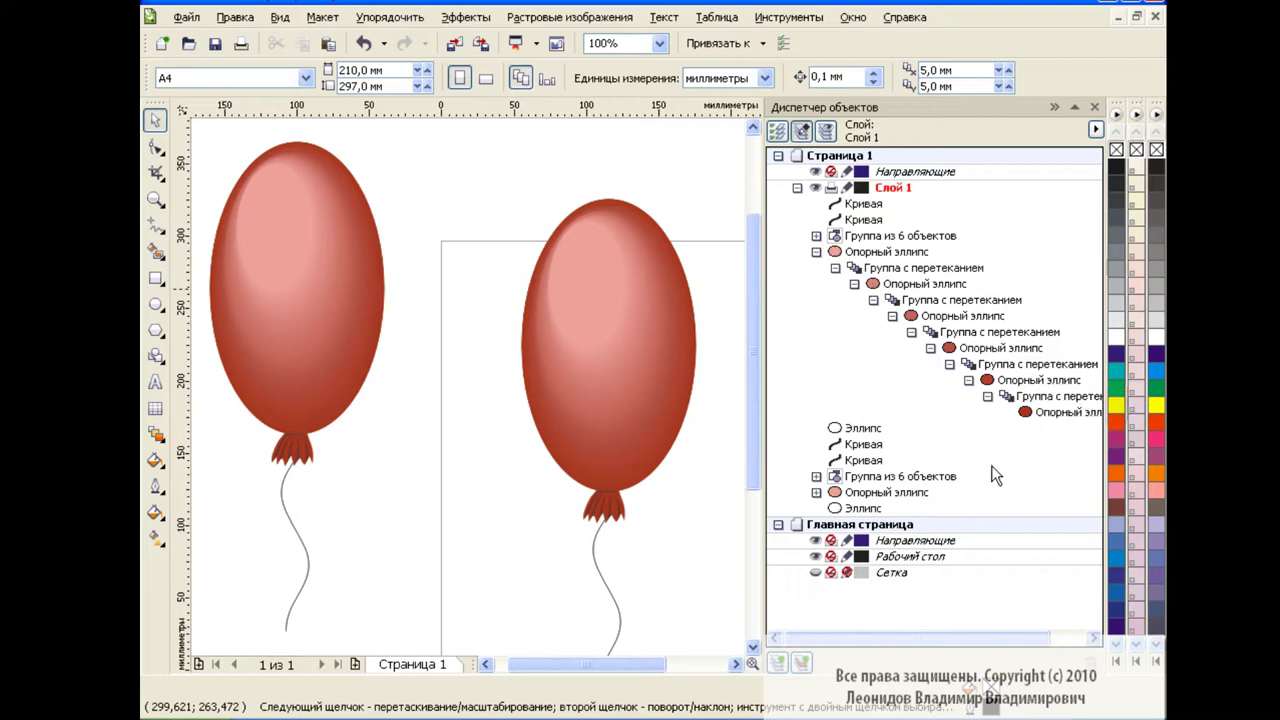
left_click(884, 254)
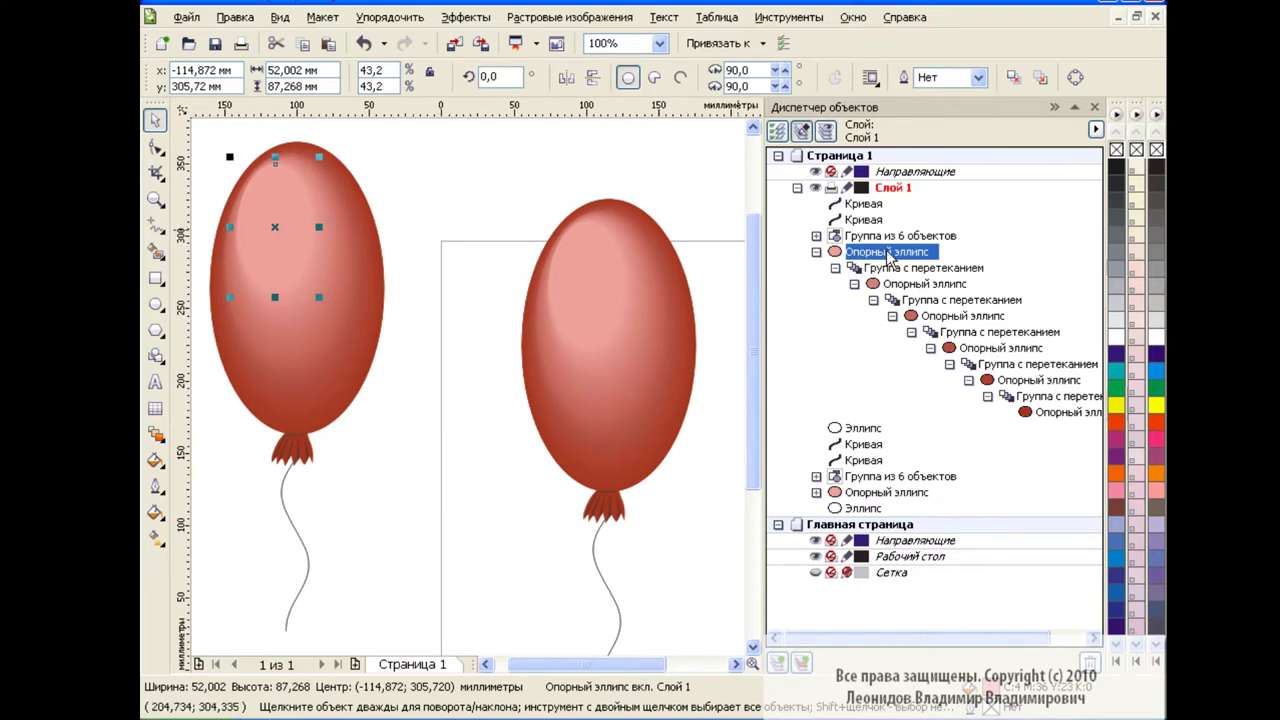
Give the first nested ellipse of the left balloon a light teal-blue uniform fill
left_click(155, 512)
left_click(231, 528)
left_click(638, 318)
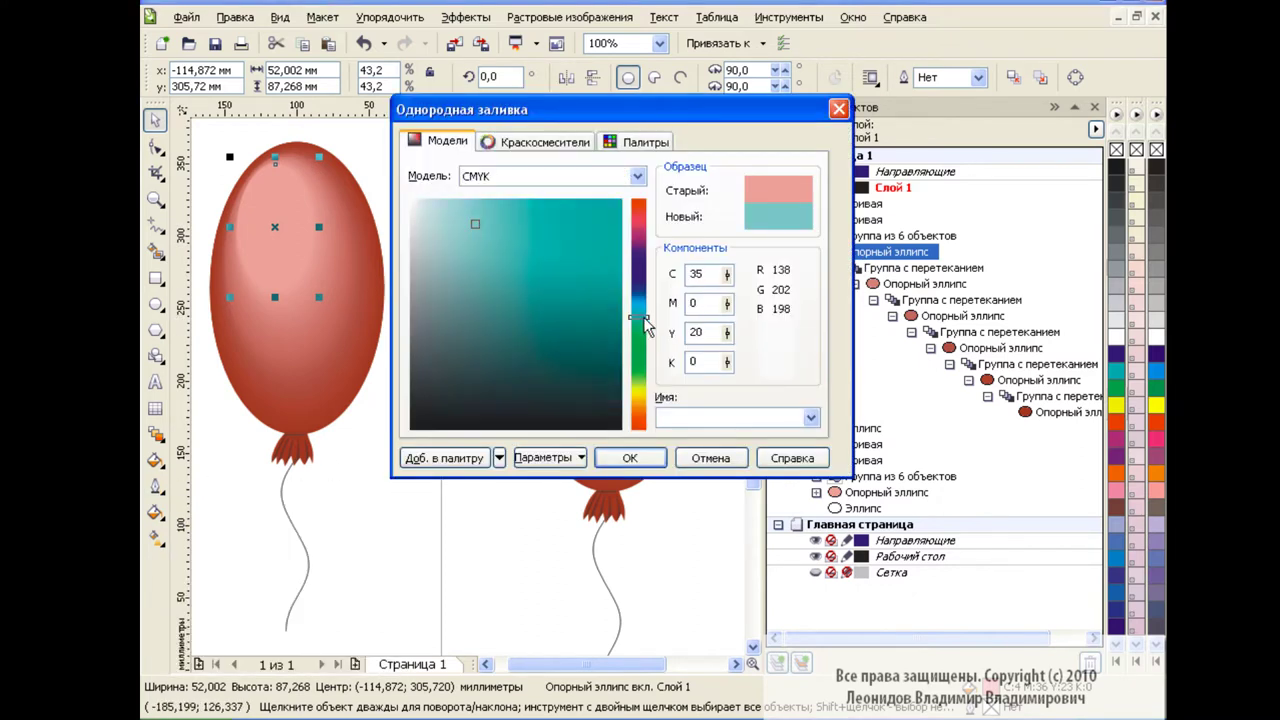
mouse_move(643, 317)
left_mouse_down()
mouse_move(636, 285)
mouse_move(642, 307)
left_mouse_up()
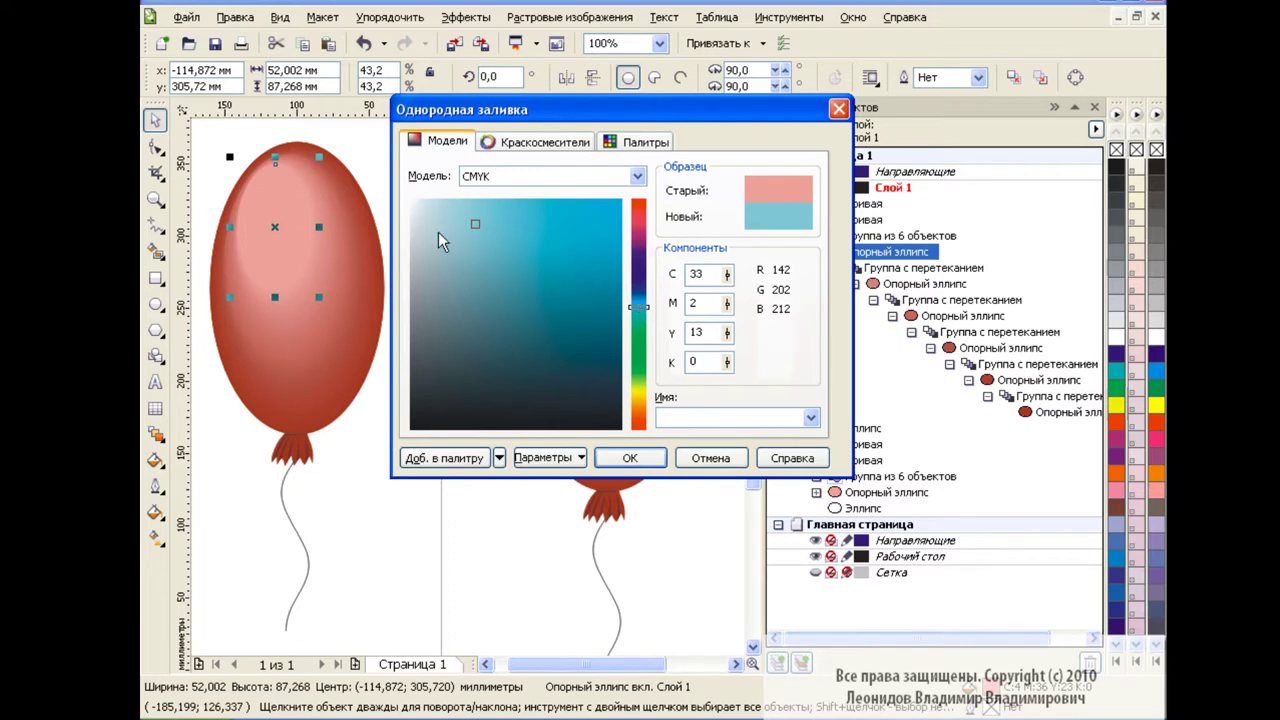
left_click(644, 302)
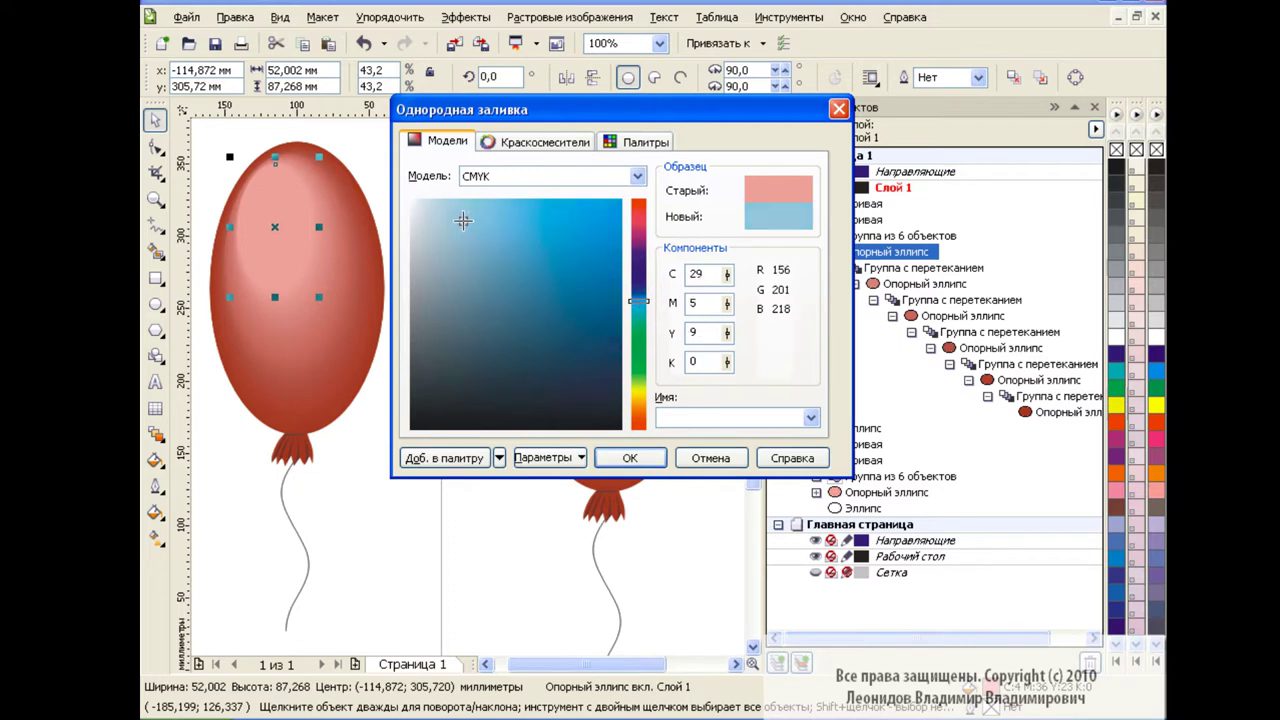
left_click(630, 460)
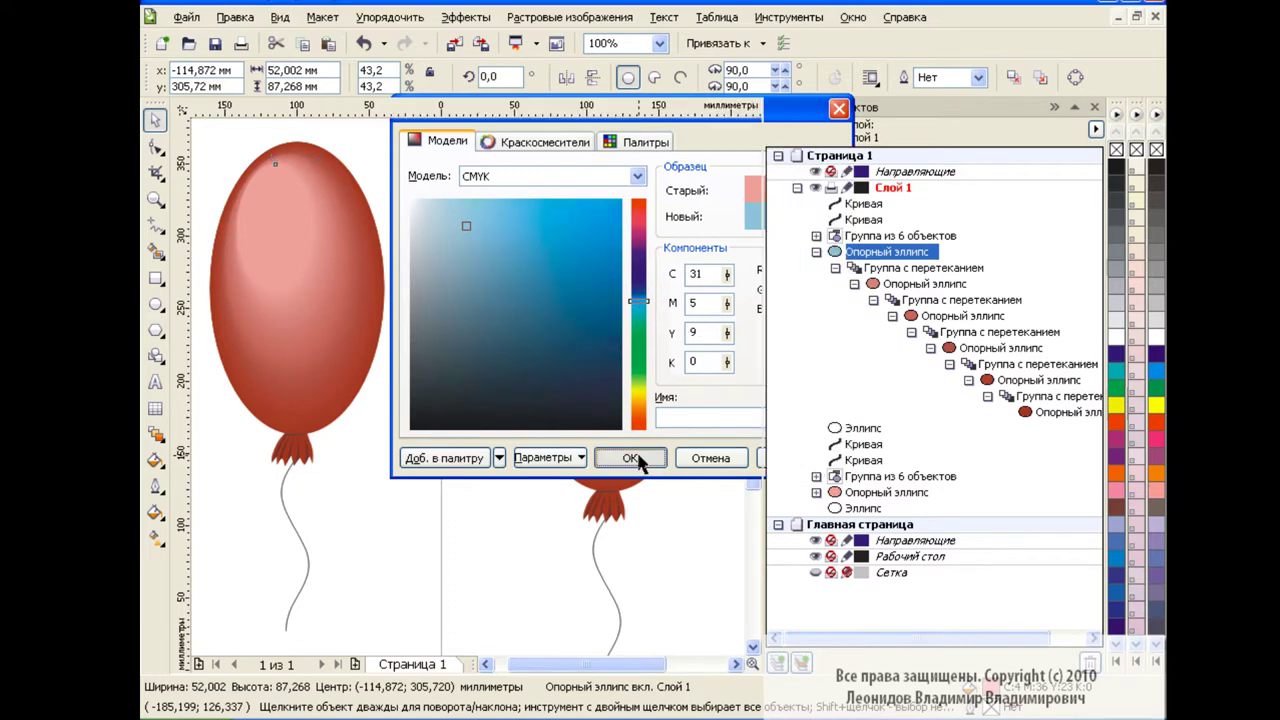
Recolour the next two nested ellipses with blue uniform fills
left_click(893, 284)
left_click(156, 486)
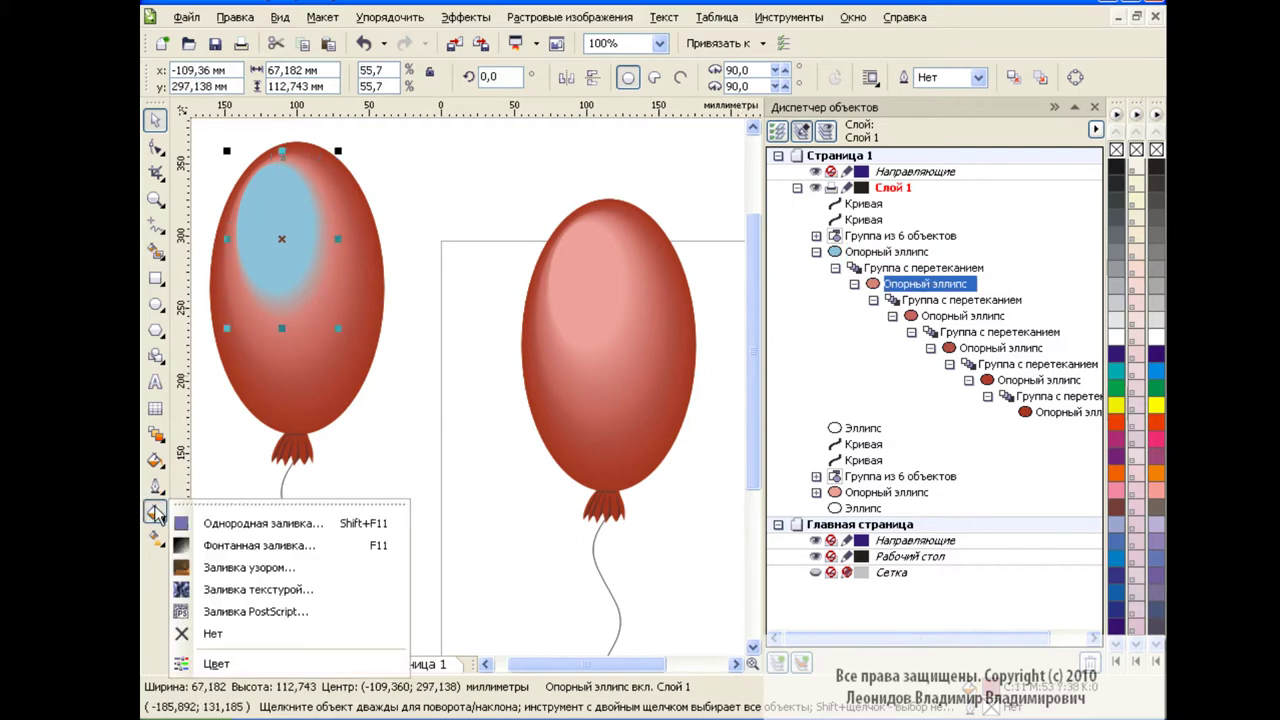
left_click(200, 523)
left_click_drag(643, 432, 643, 305)
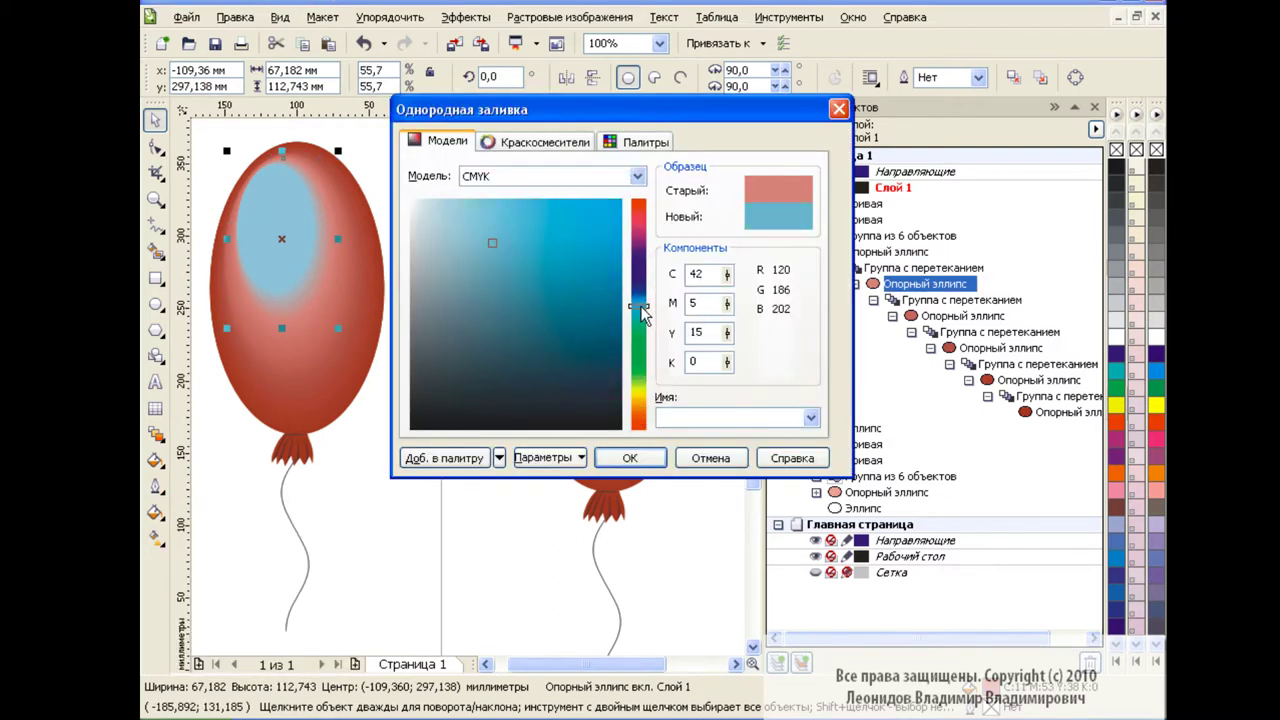
left_click(630, 458)
left_click(962, 316)
left_click(156, 512)
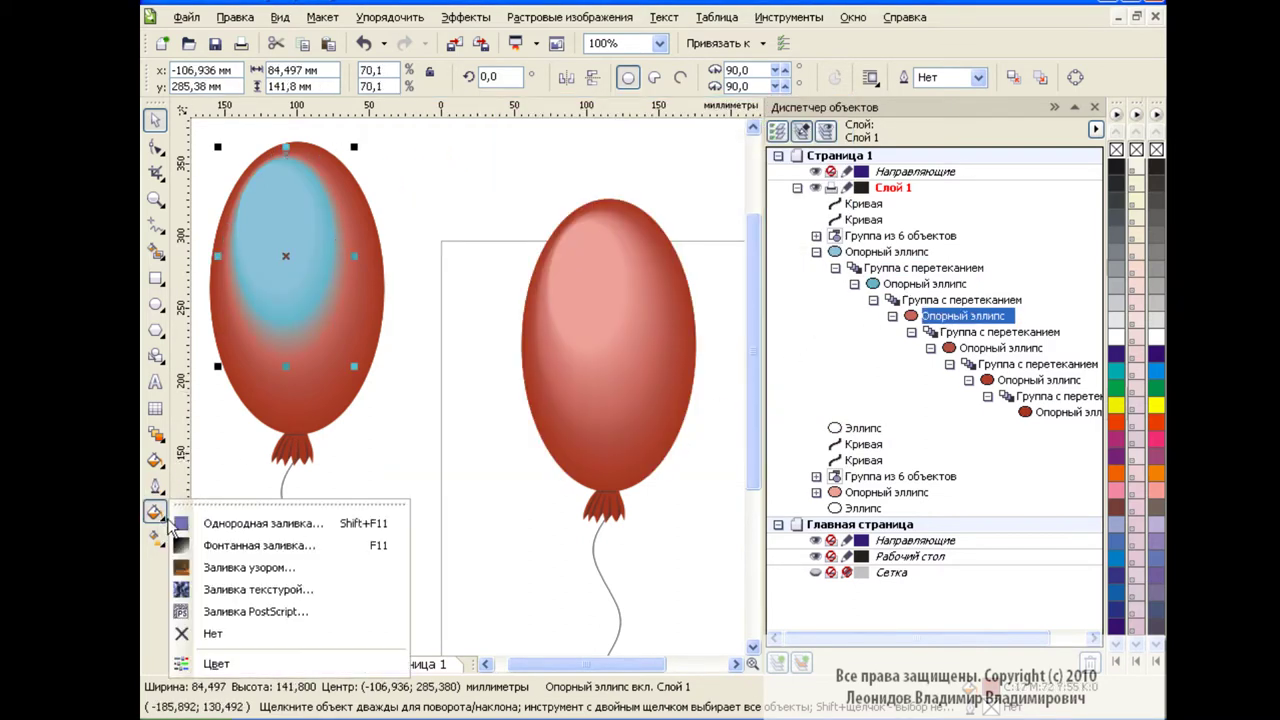
left_click_drag(651, 212, 646, 305)
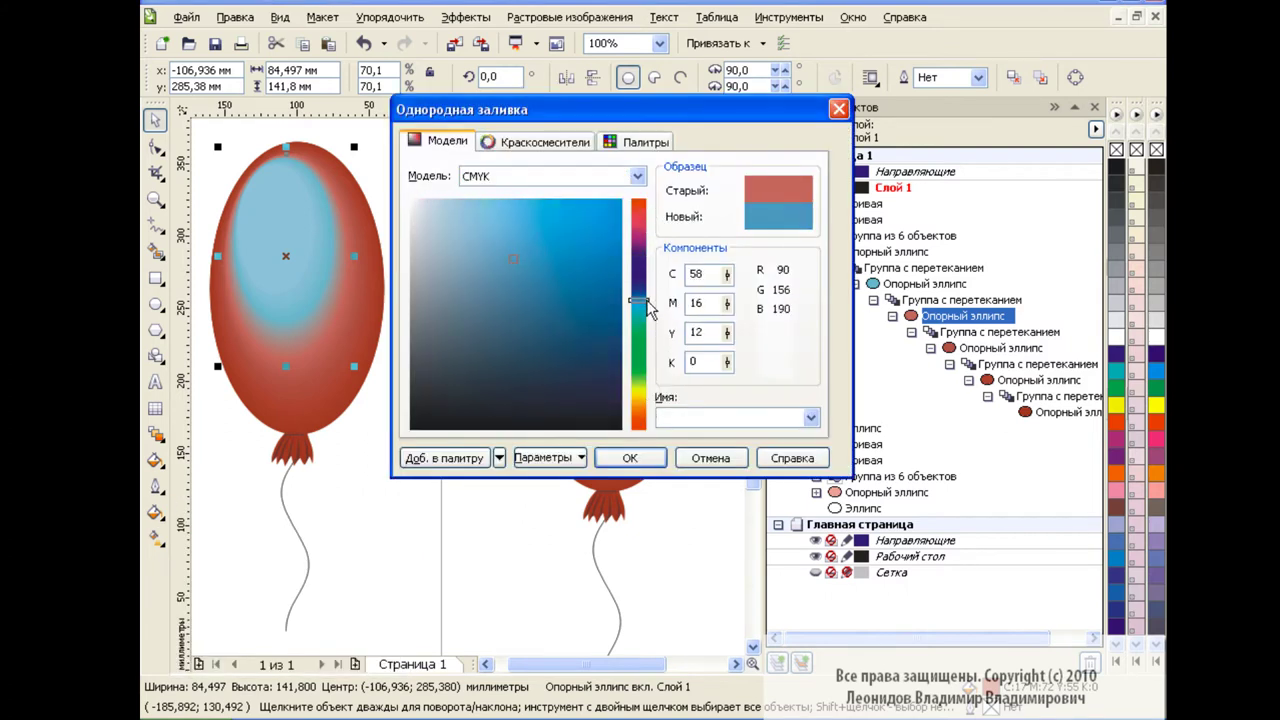
left_click(641, 456)
Change the fourth and fifth nested red ellipses to teal uniform fills
left_click(1000, 348)
left_click(155, 512)
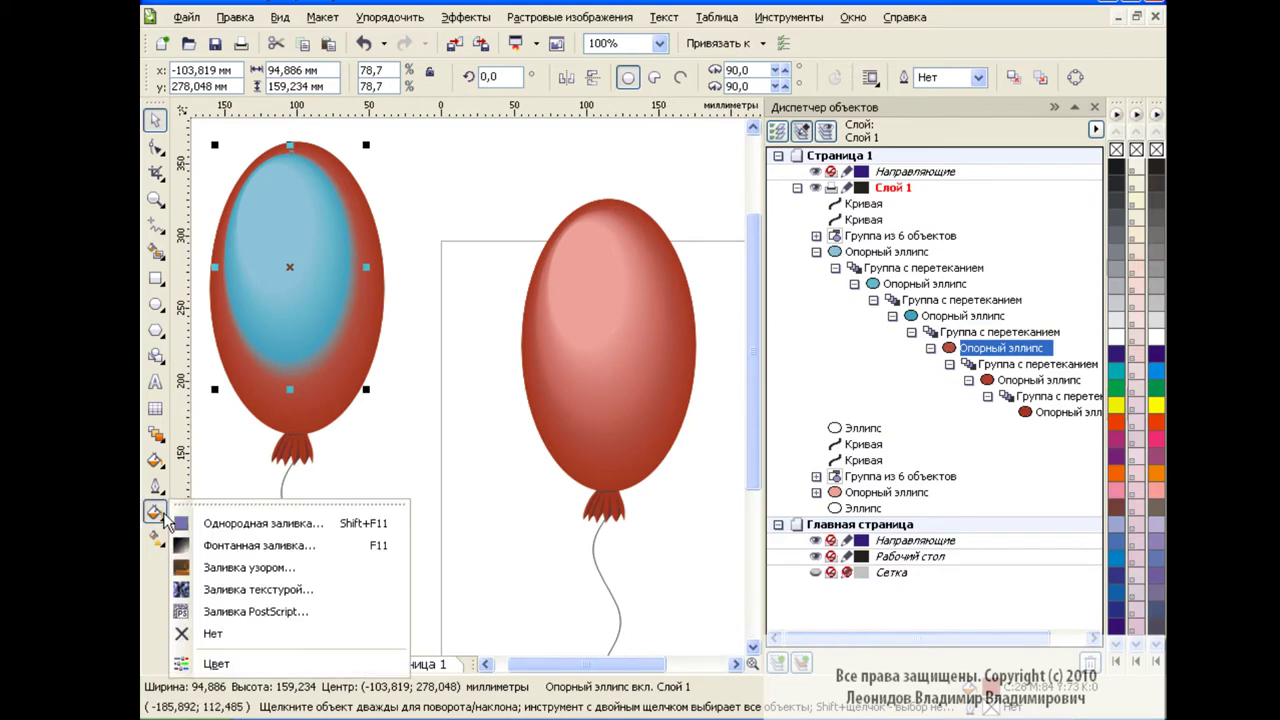
left_click(200, 523)
left_click_drag(642, 300, 643, 312)
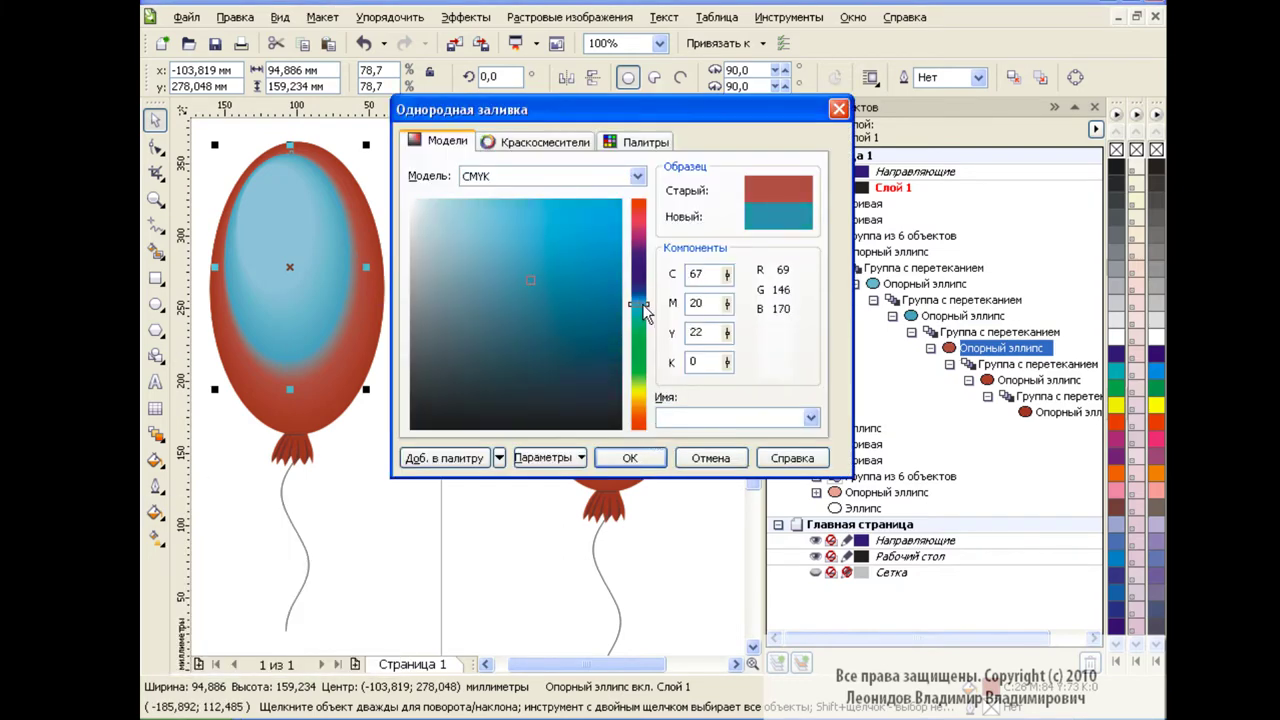
left_click(645, 456)
left_click(1038, 380)
left_click(155, 512)
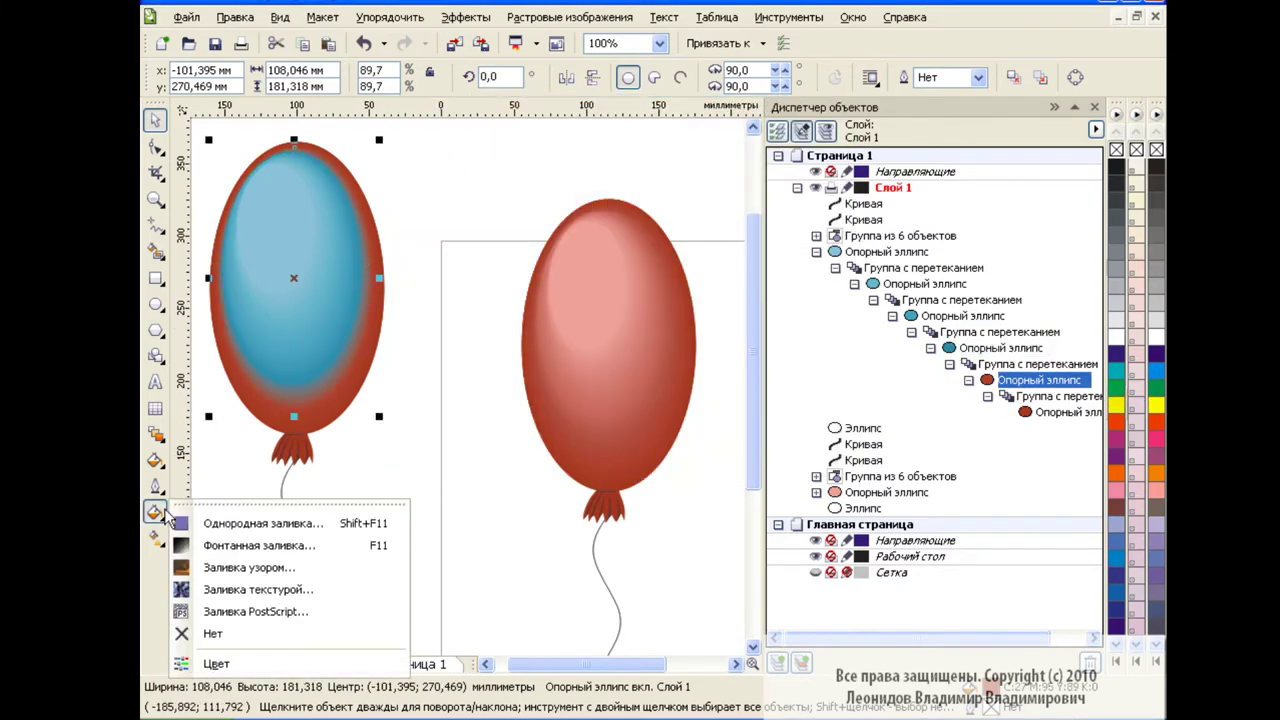
left_click(200, 523)
left_click(643, 335)
left_click_drag(643, 340, 645, 308)
left_click(630, 458)
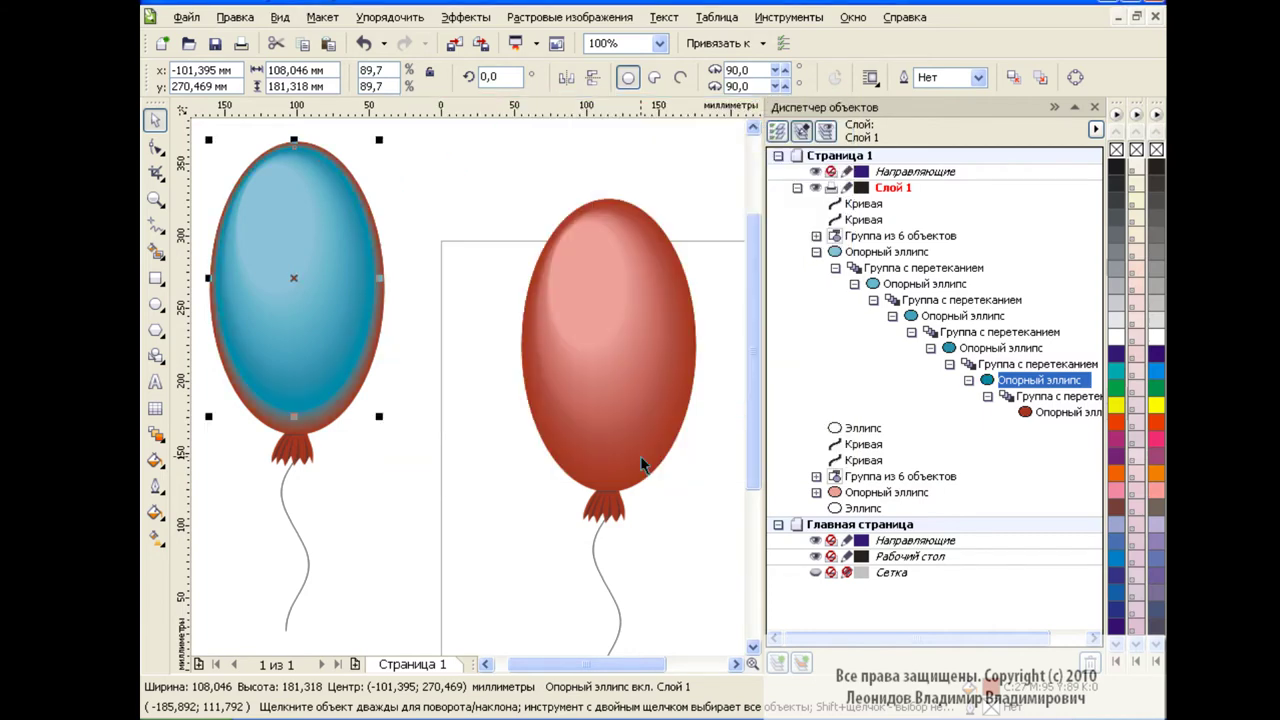
Turn the balloon's outermost ellipse from red to teal, then deselect it
left_click(1060, 412)
left_click(155, 512)
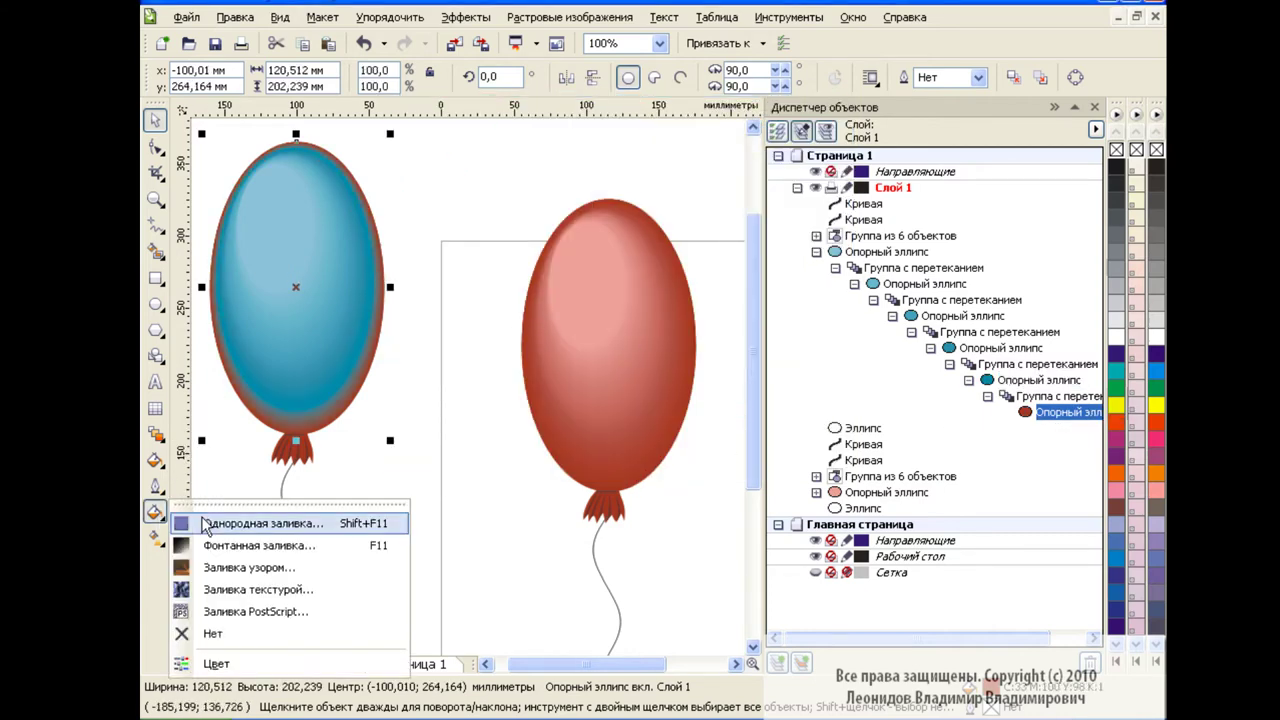
left_click(200, 523)
left_click_drag(643, 335, 643, 302)
left_click(633, 456)
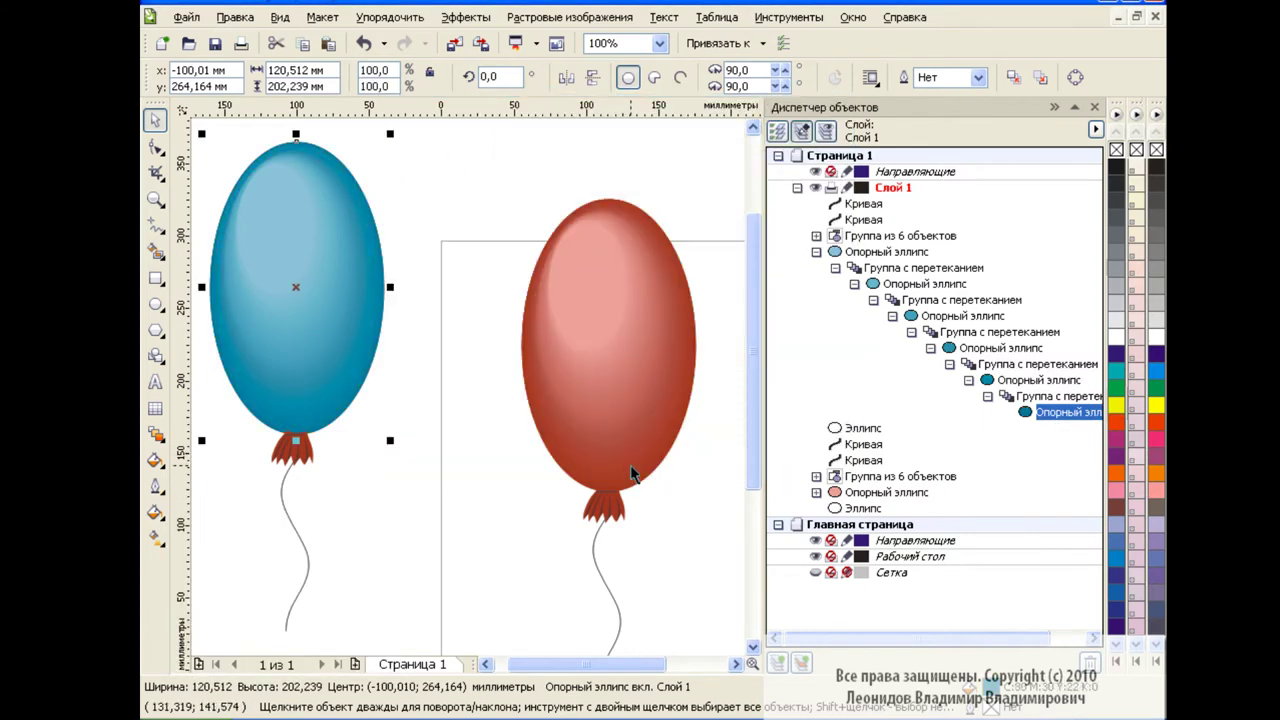
left_click(455, 483)
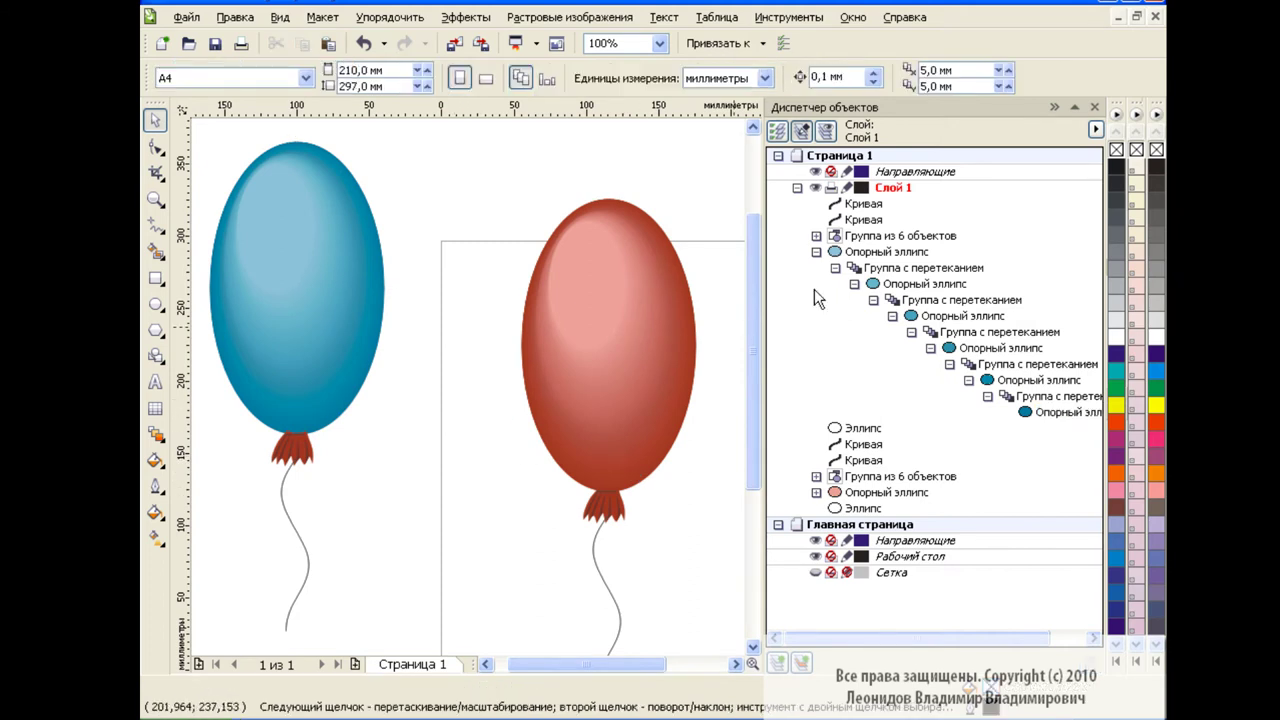
Expand the knot's six-curve group and fill its first pleat with teal
left_click(816, 252)
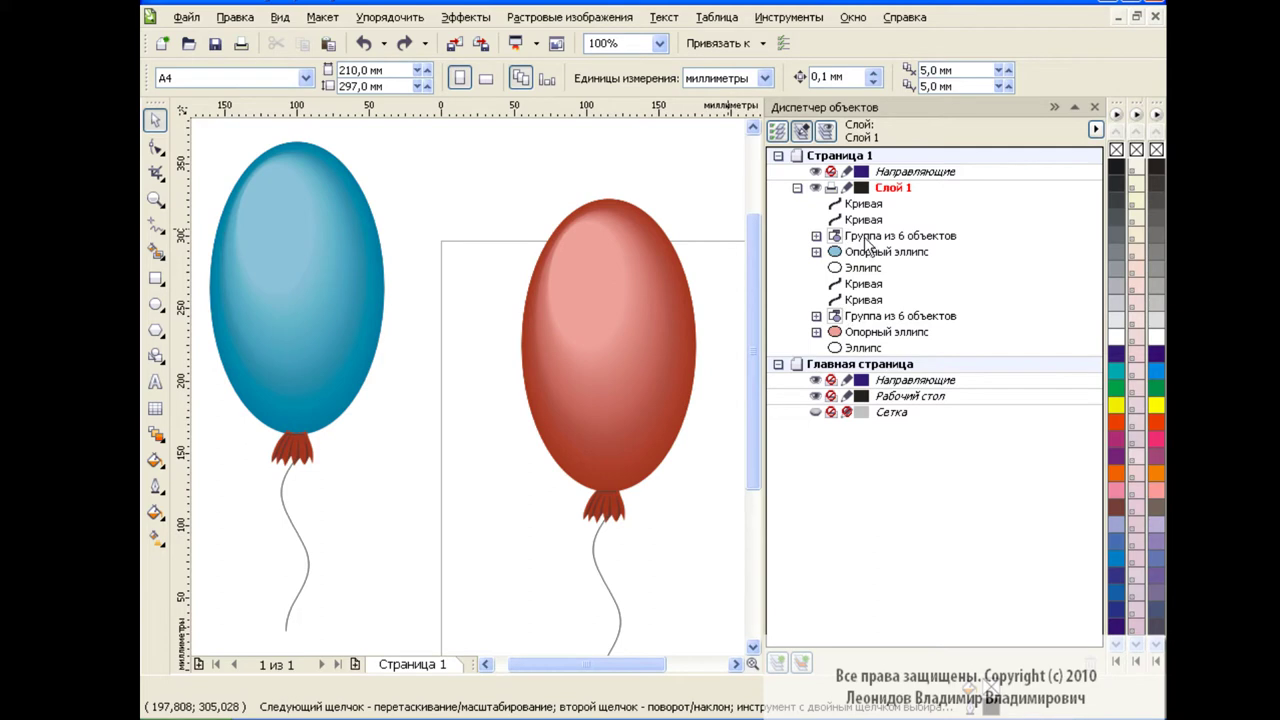
left_click(816, 236)
left_click(870, 252)
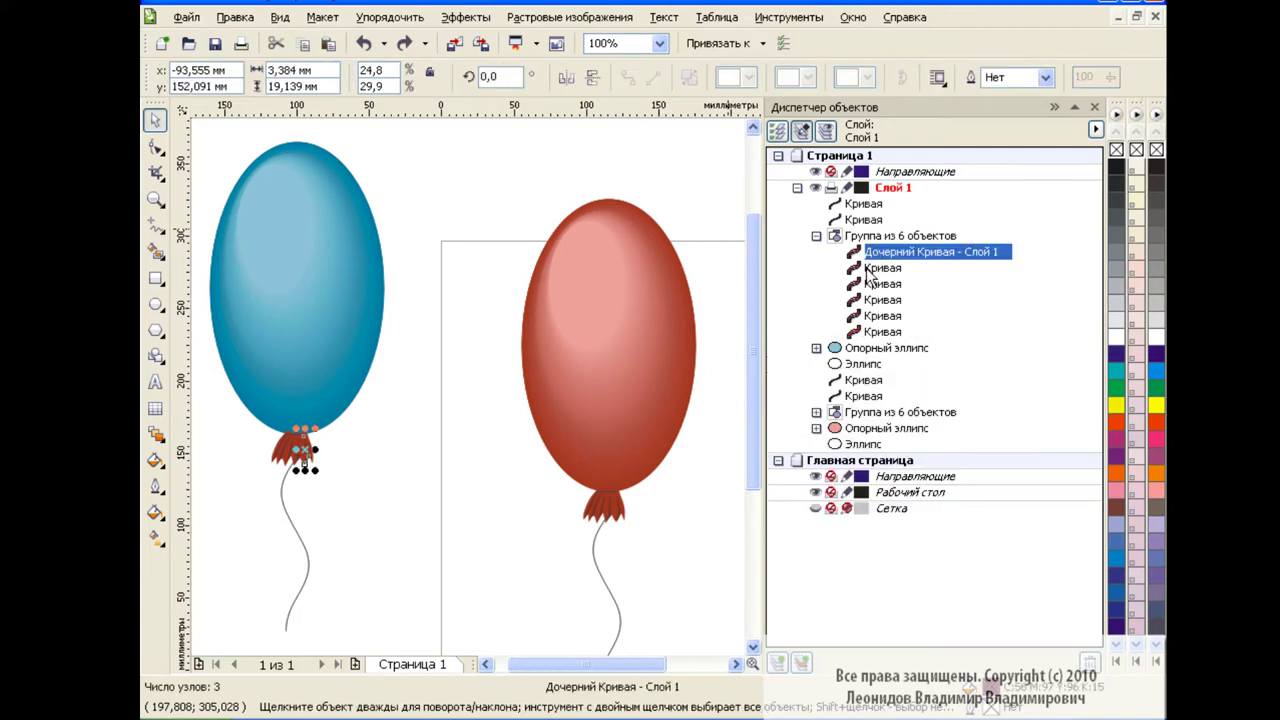
left_click(156, 512)
left_click(212, 522)
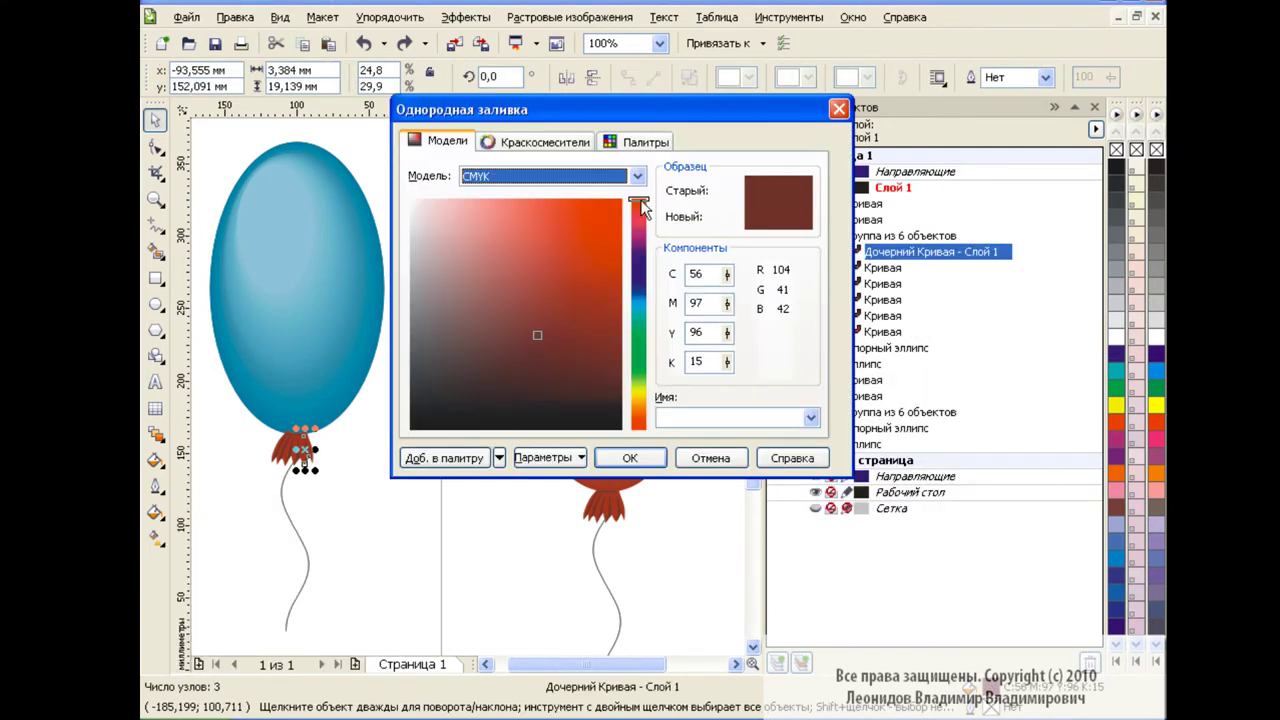
left_click_drag(640, 207, 641, 312)
left_click(630, 458)
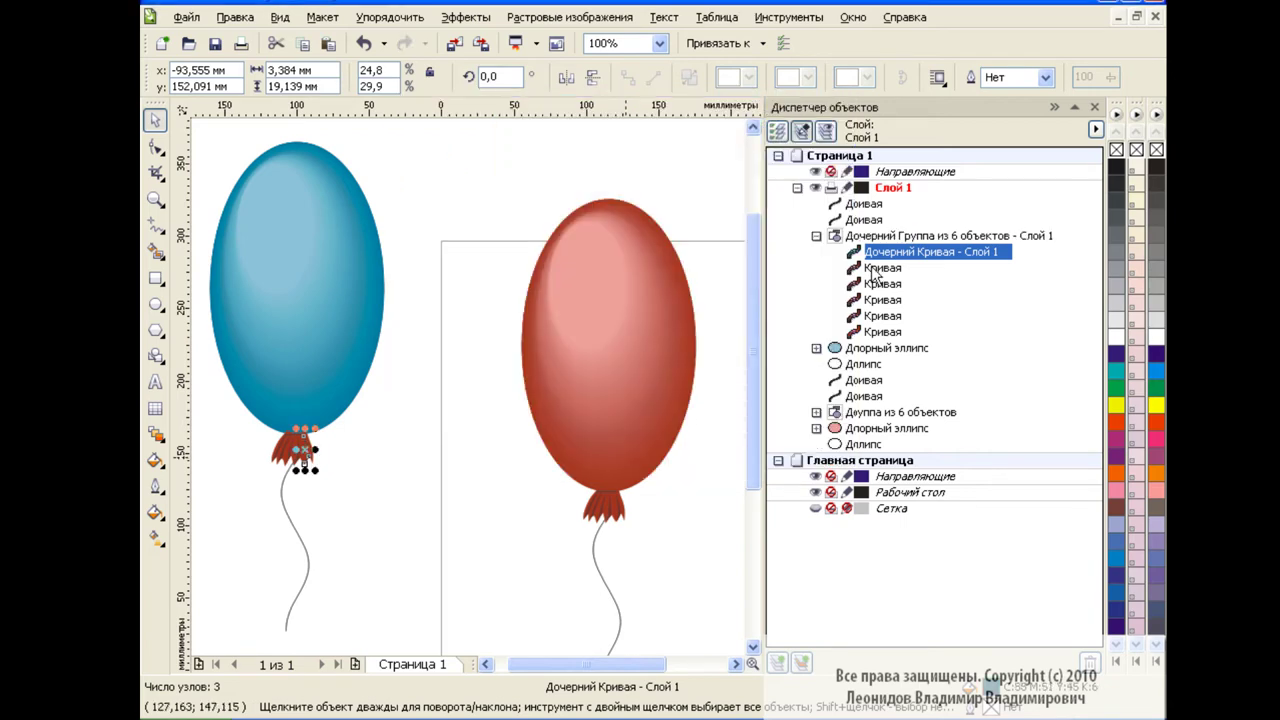
Change the knot's second and third pleats from red-brown to teal
left_click(880, 268)
left_click(156, 512)
left_click(212, 522)
left_click_drag(640, 212, 641, 312)
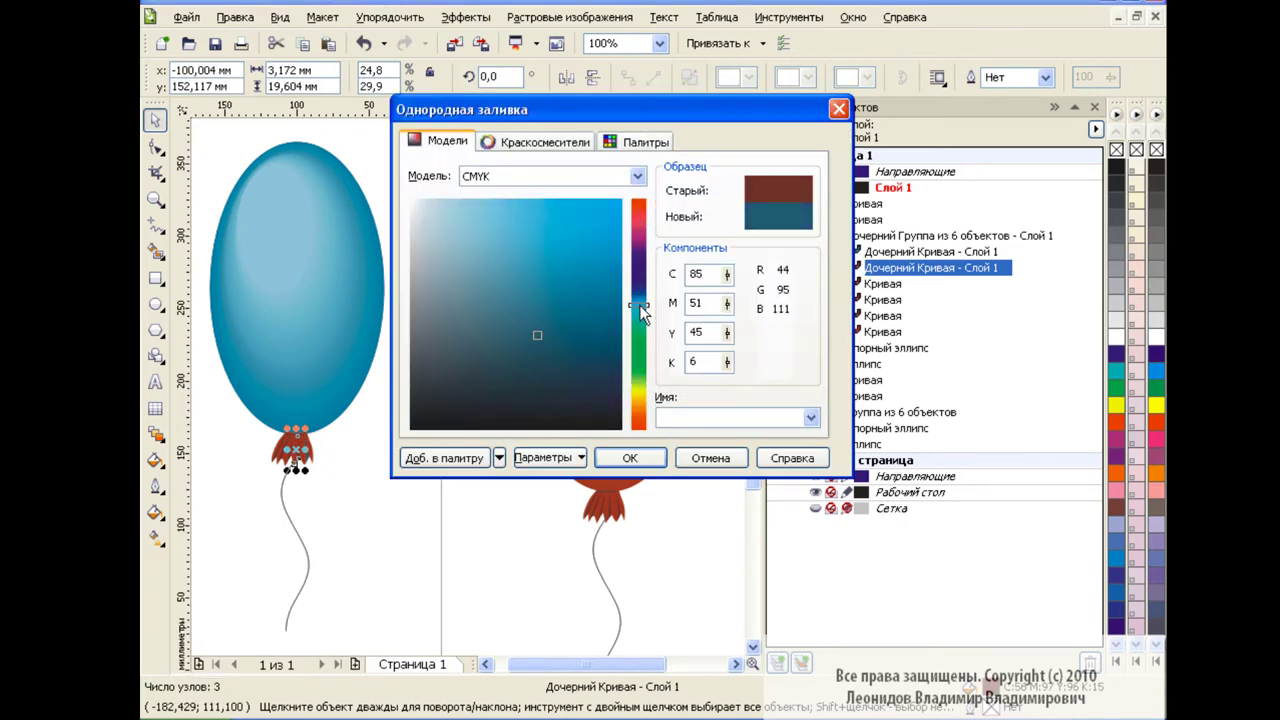
left_click(630, 458)
left_click(880, 284)
left_click(156, 512)
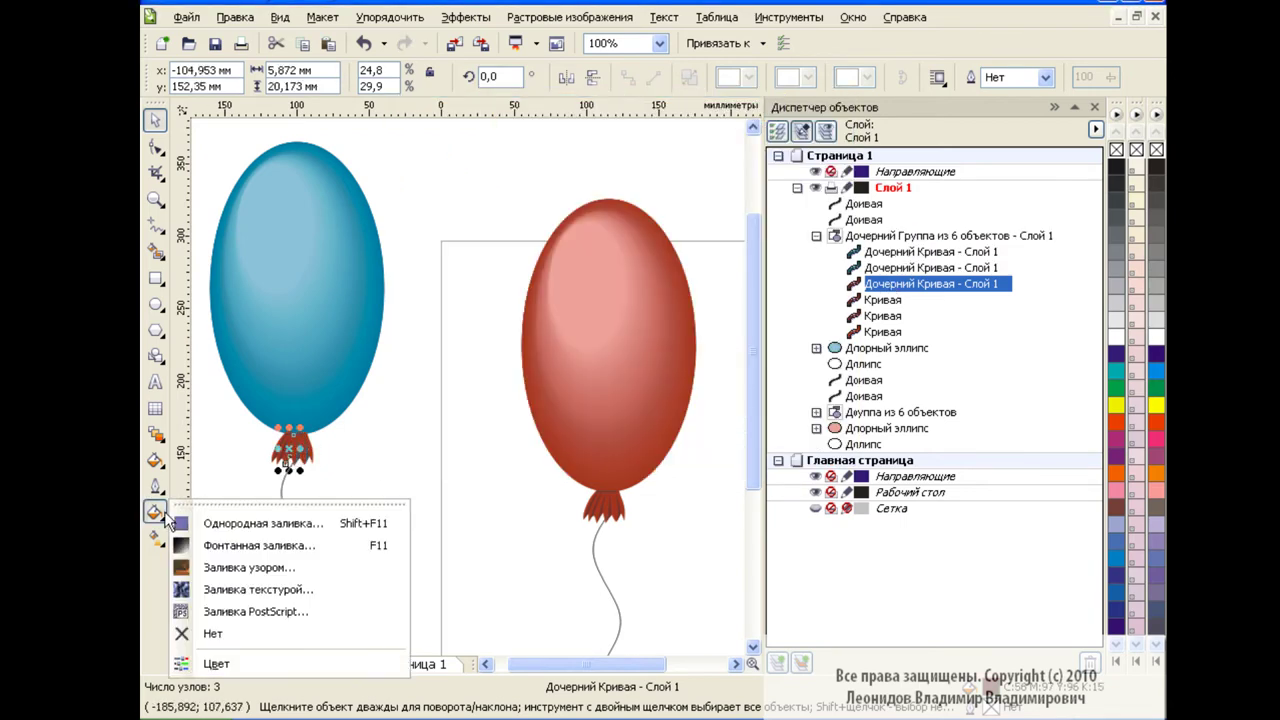
left_click(238, 526)
left_click_drag(640, 210, 641, 310)
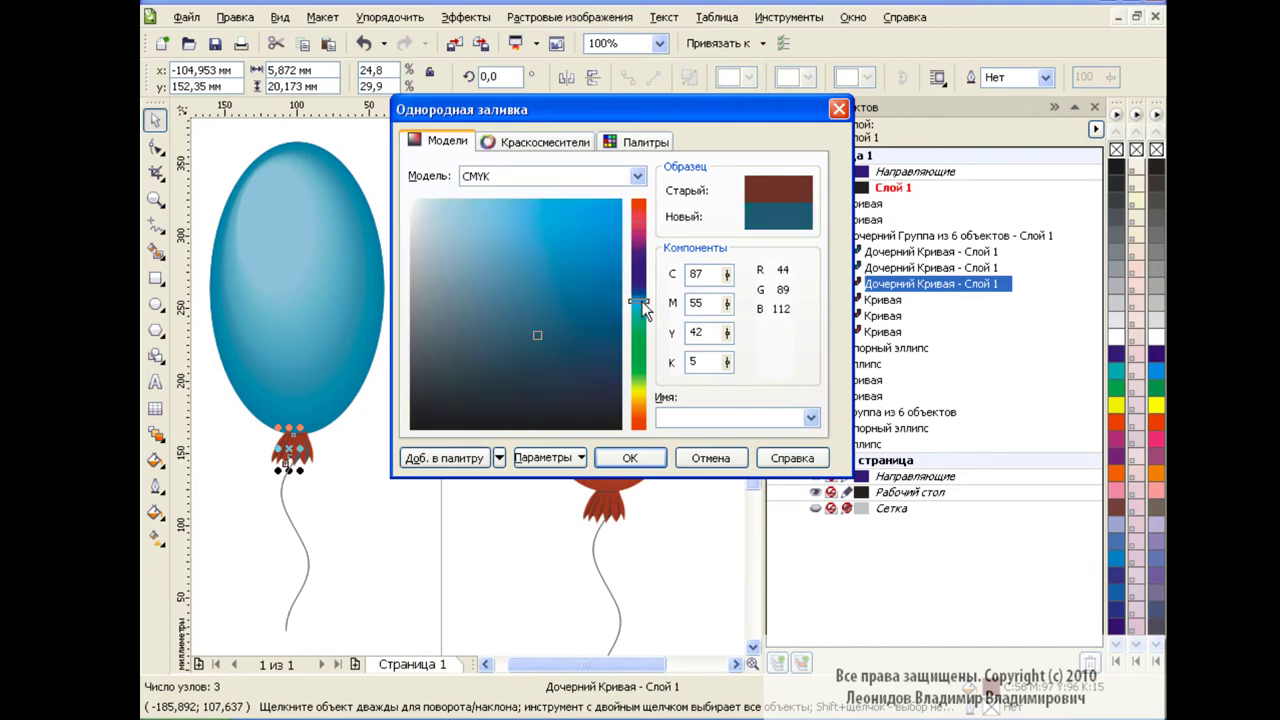
left_click(630, 458)
Fill two more knot pleats with teal via Shift+F11 Uniform Fill, then select the last pleat
key("shift+F11")
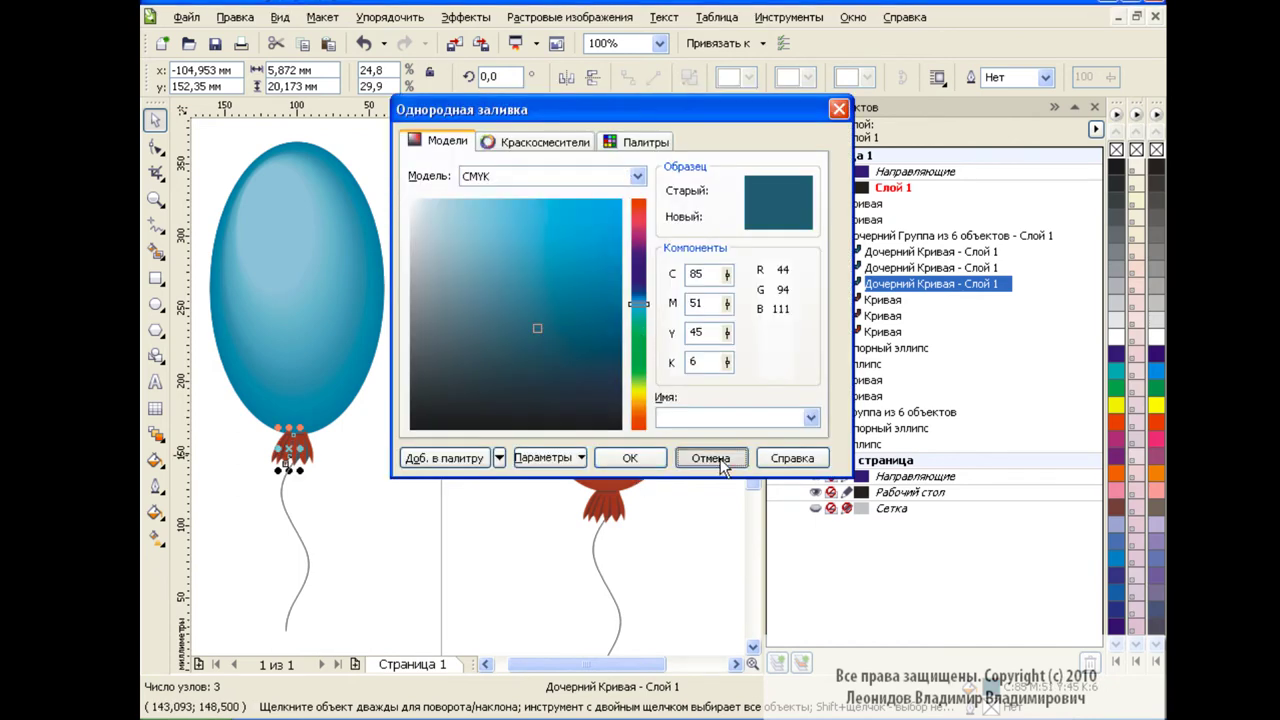
left_click(710, 458)
left_click(930, 300)
key("shift+F11")
left_click_drag(640, 212, 643, 312)
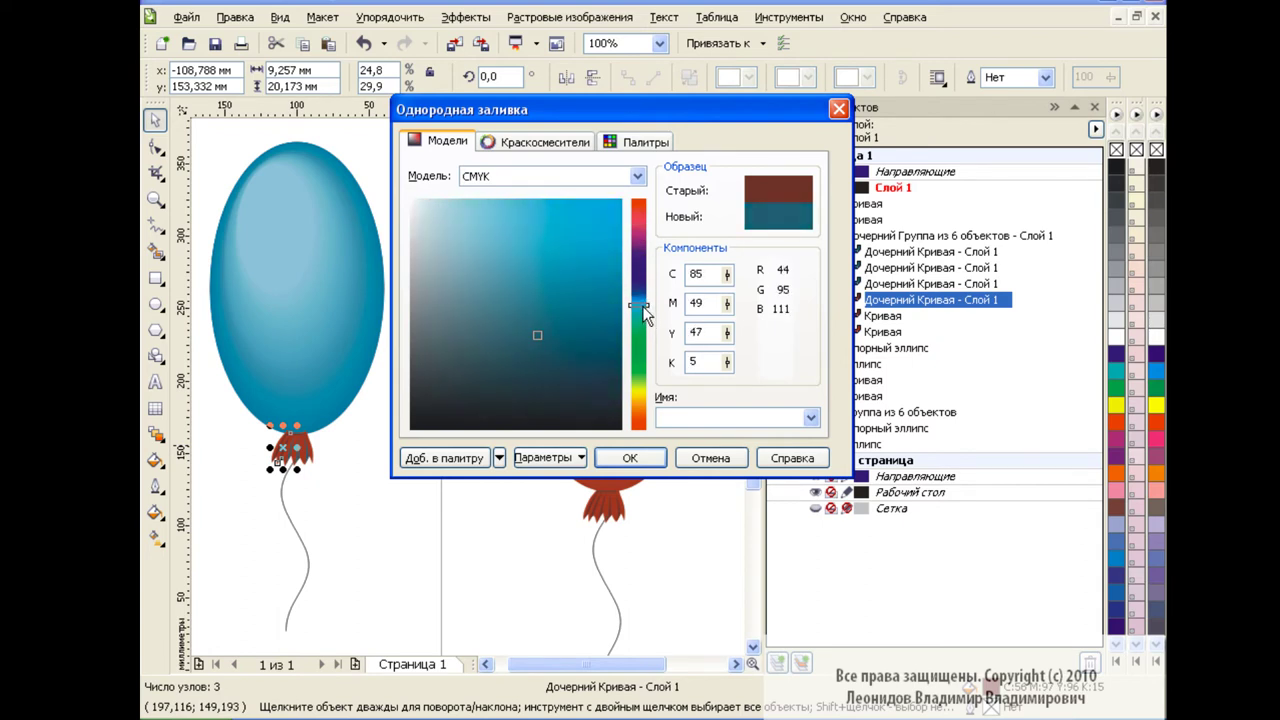
left_click(630, 458)
left_click(890, 313)
key("shift+F11")
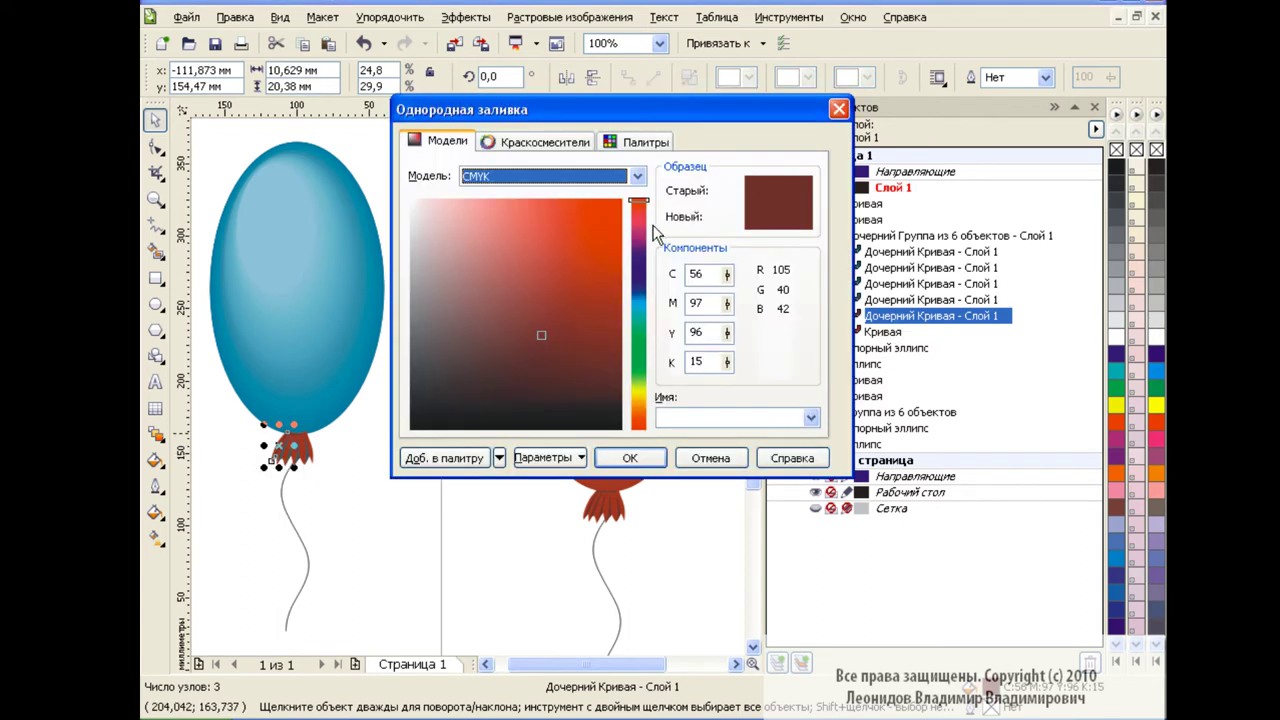
mouse_move(637, 208)
left_mouse_down()
mouse_move(643, 331)
mouse_move(643, 314)
left_mouse_up()
left_click(640, 458)
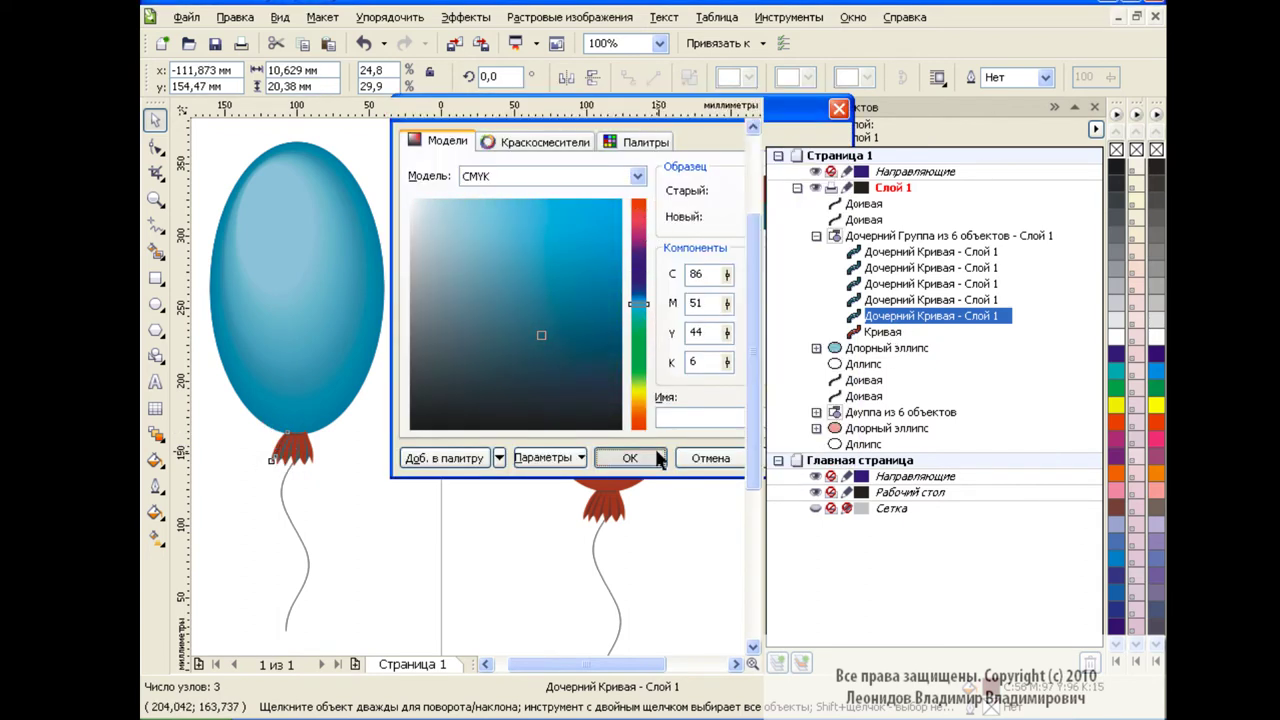
left_click(879, 333)
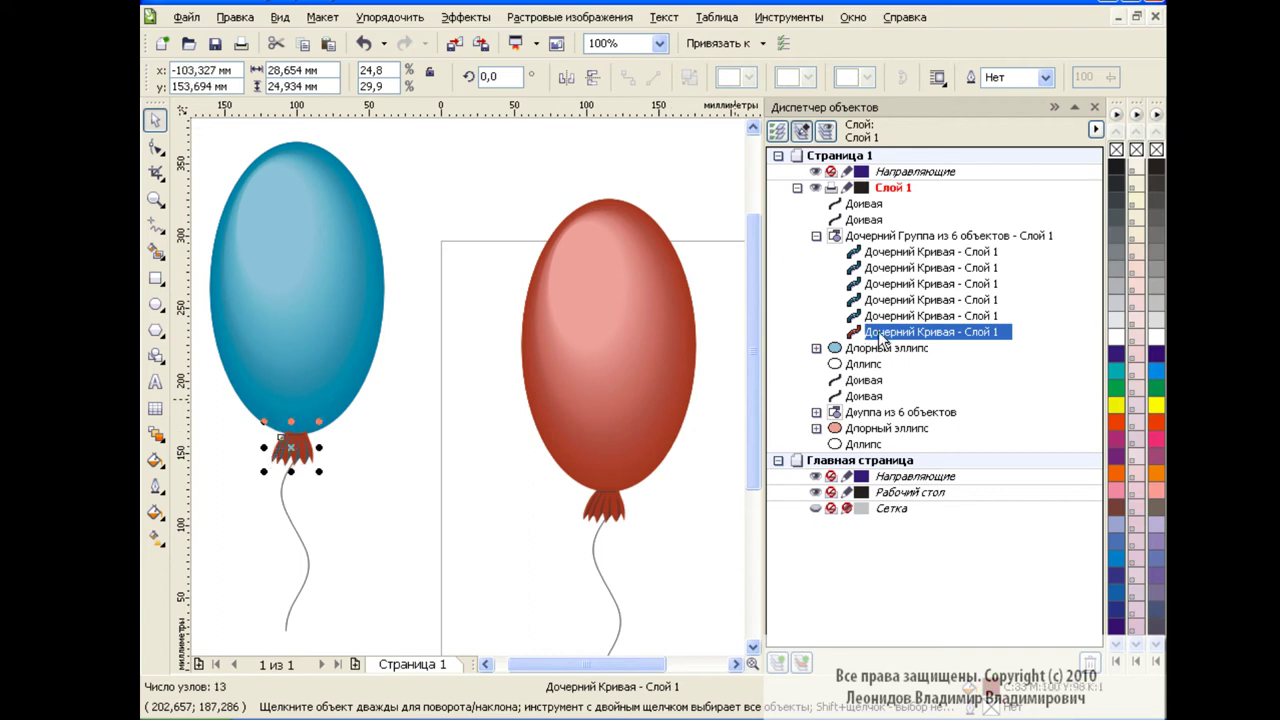
left_click(158, 463)
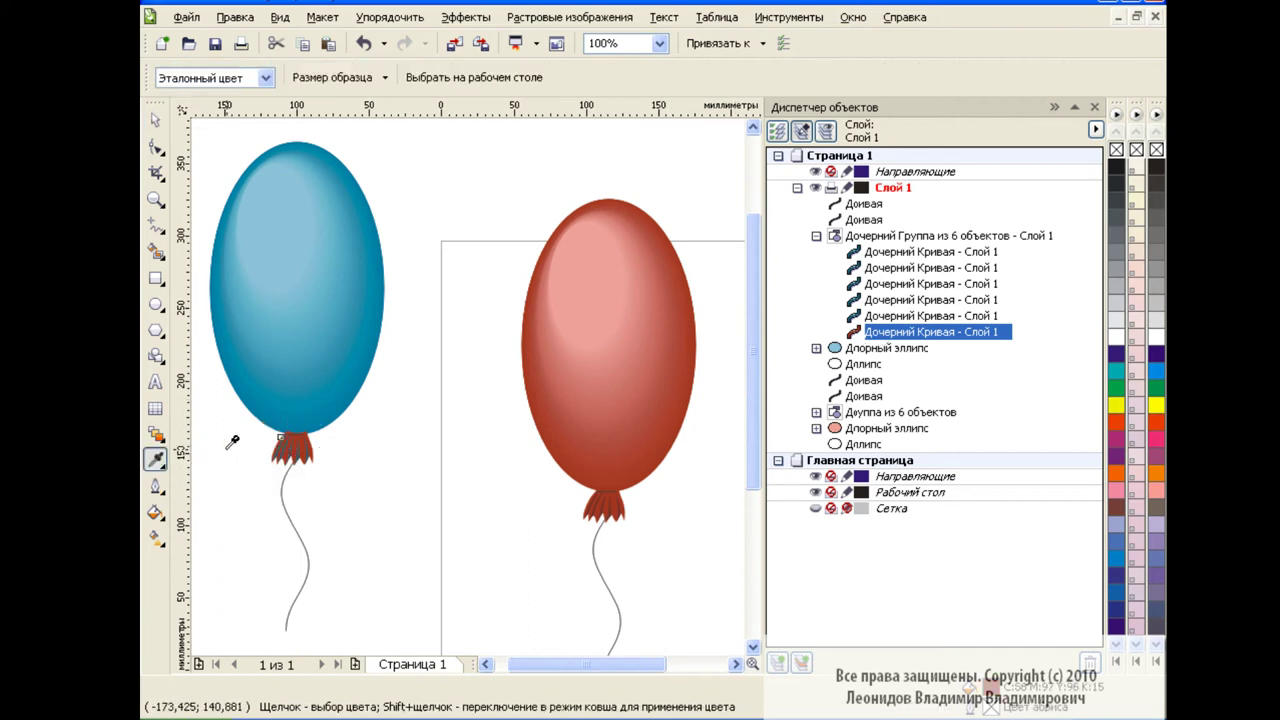
Sample teal from the knot and apply it to the last pleat
left_click(155, 460)
left_click(182, 491)
left_click(288, 443)
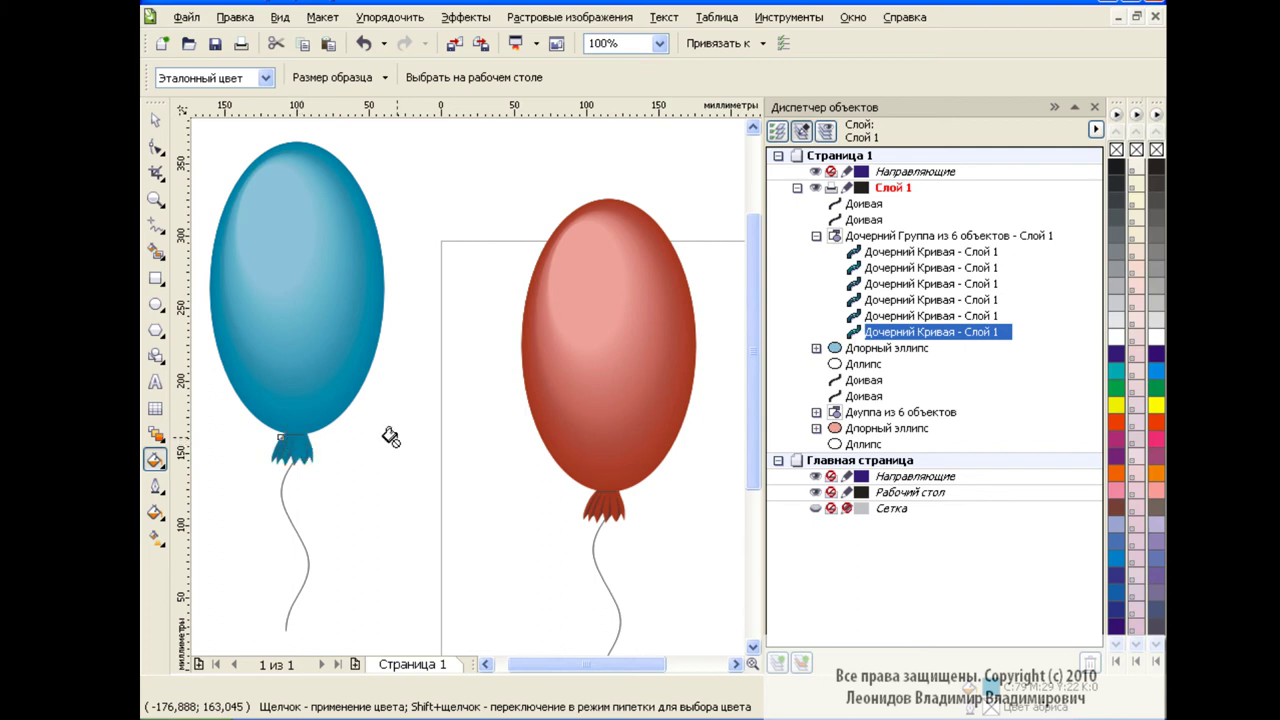
Deselect everything and close the Object Manager docker
left_click(155, 120)
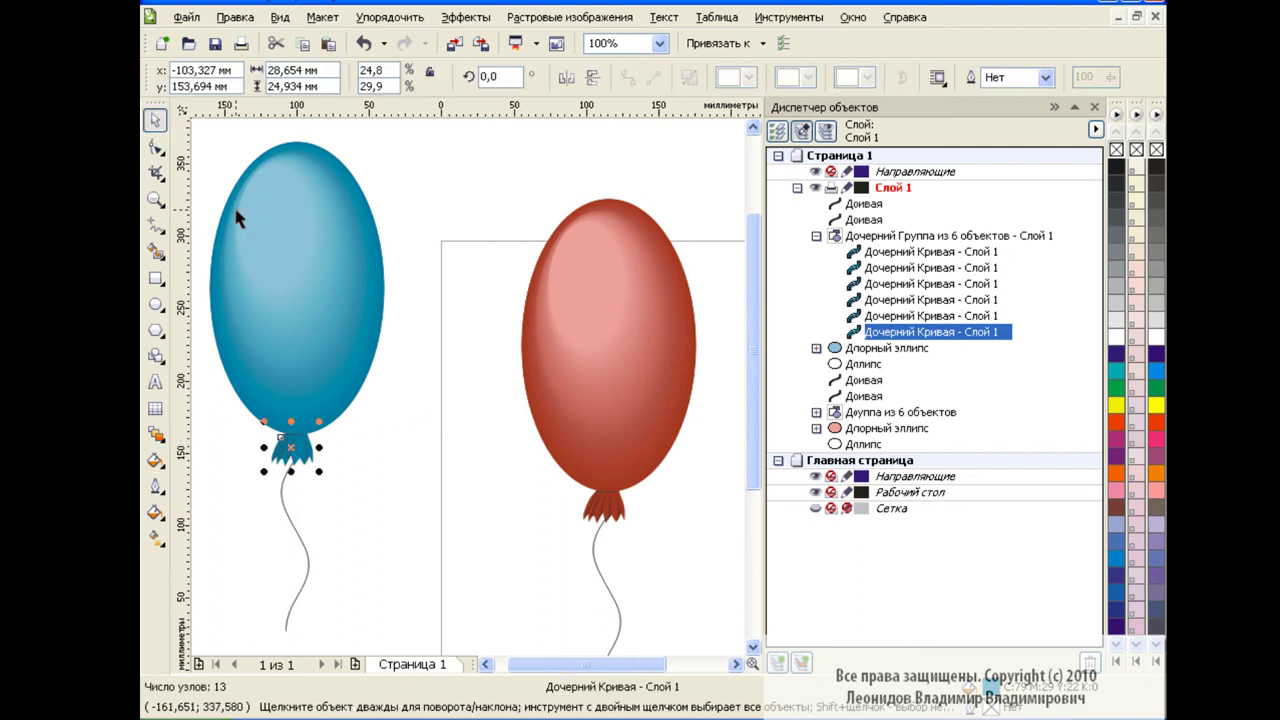
left_click(443, 386)
left_click(1093, 108)
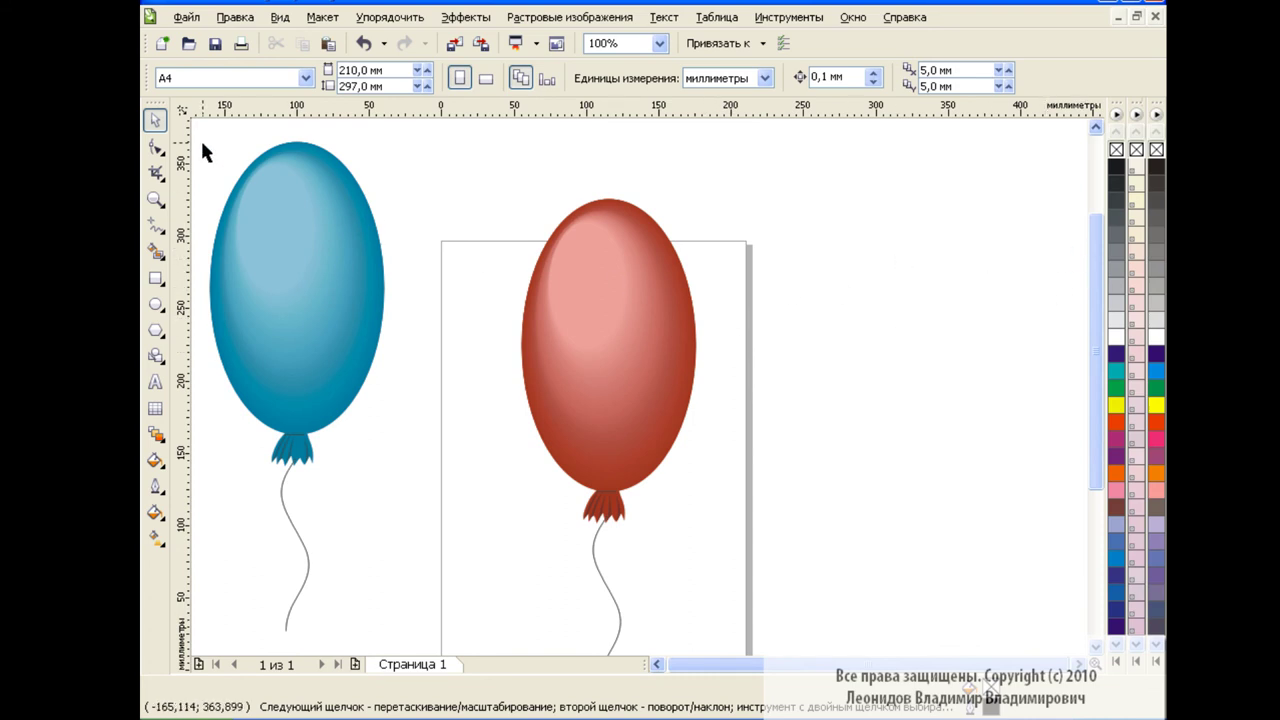
Shrink the teal balloon to about half size and place it right of the red balloon
left_click_drag(203, 145, 390, 624)
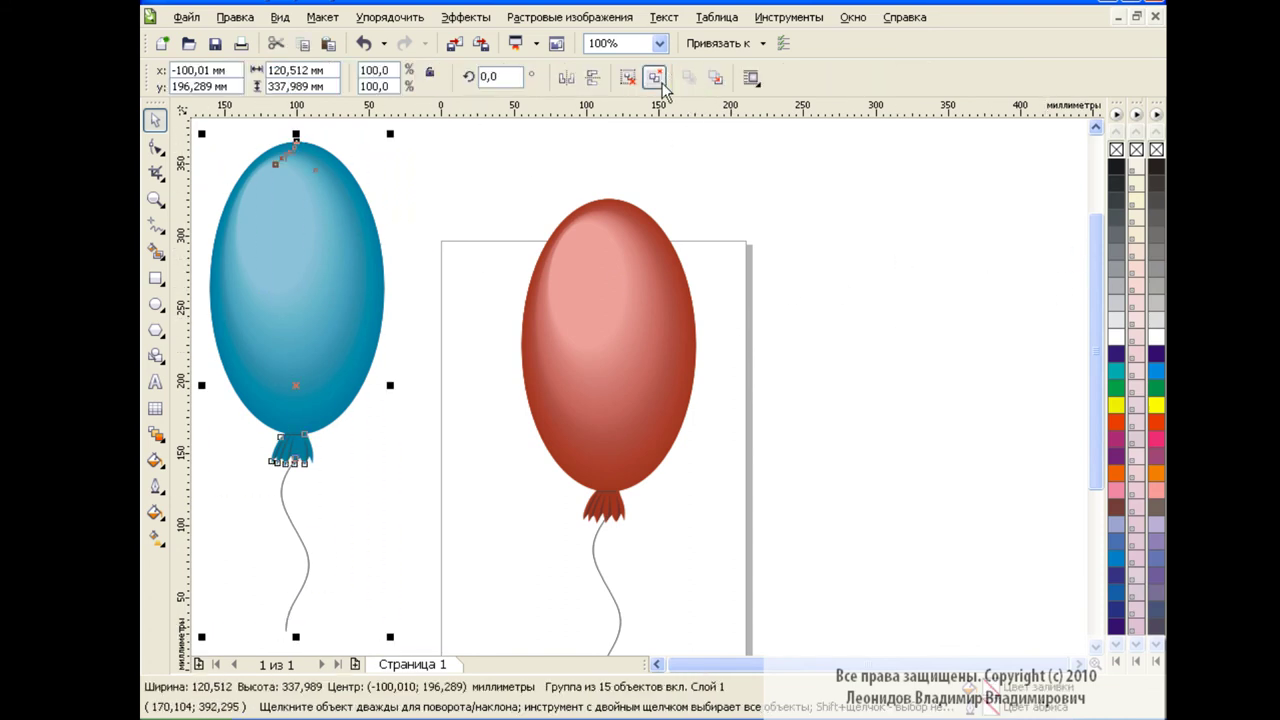
mouse_move(463, 157)
left_mouse_down()
mouse_move(738, 630)
mouse_move(622, 383)
left_mouse_up()
left_click(338, 270)
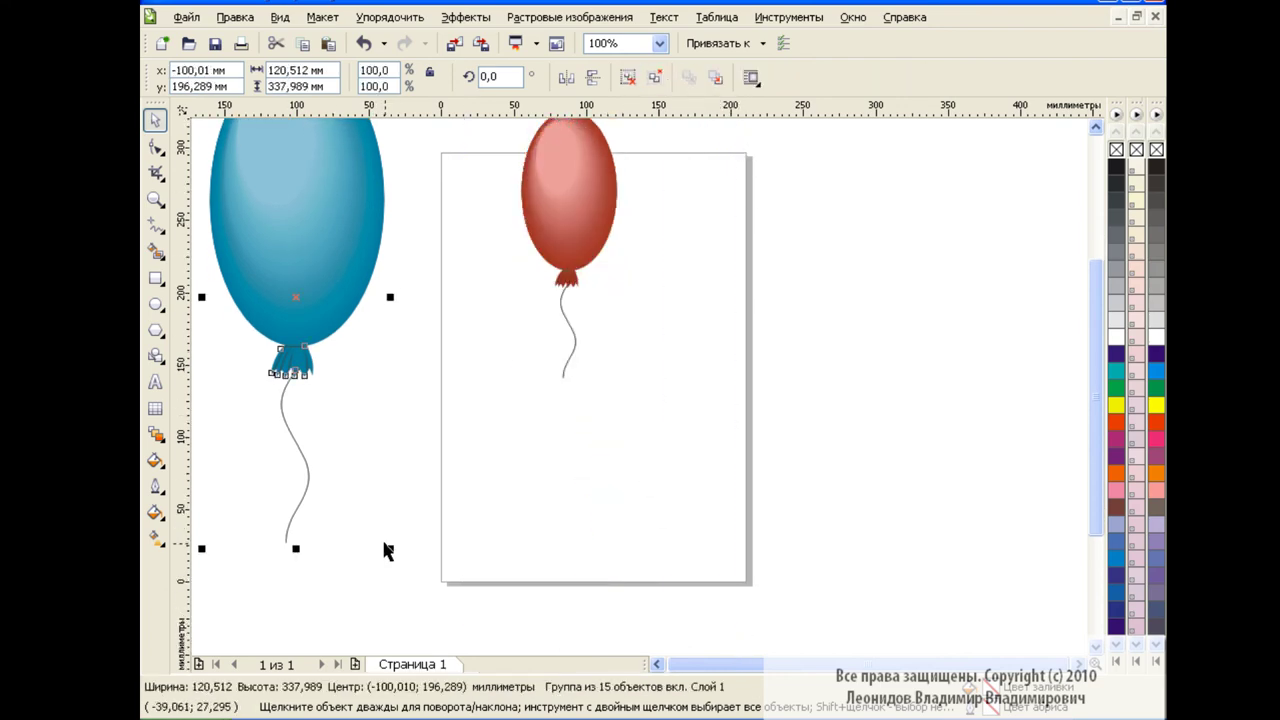
left_click_drag(386, 549, 287, 280)
left_click_drag(253, 169, 675, 270)
left_click(819, 290)
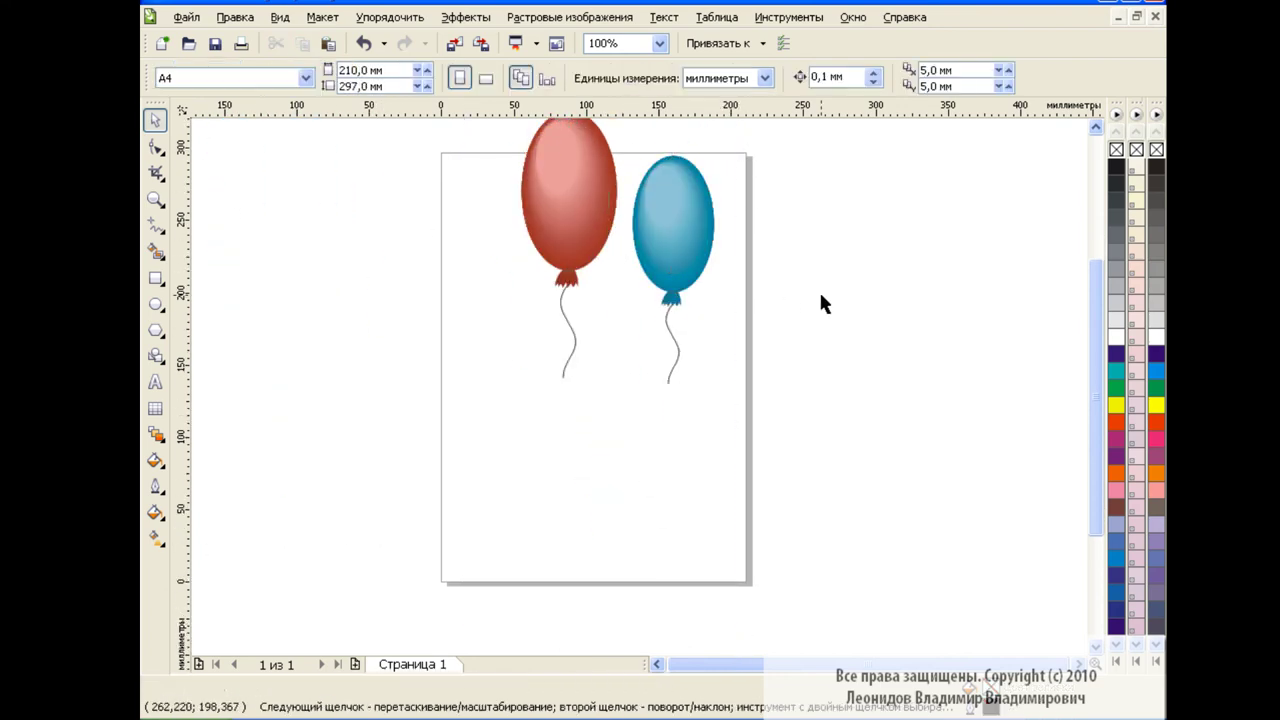
scroll(790, 450, "up", 1)
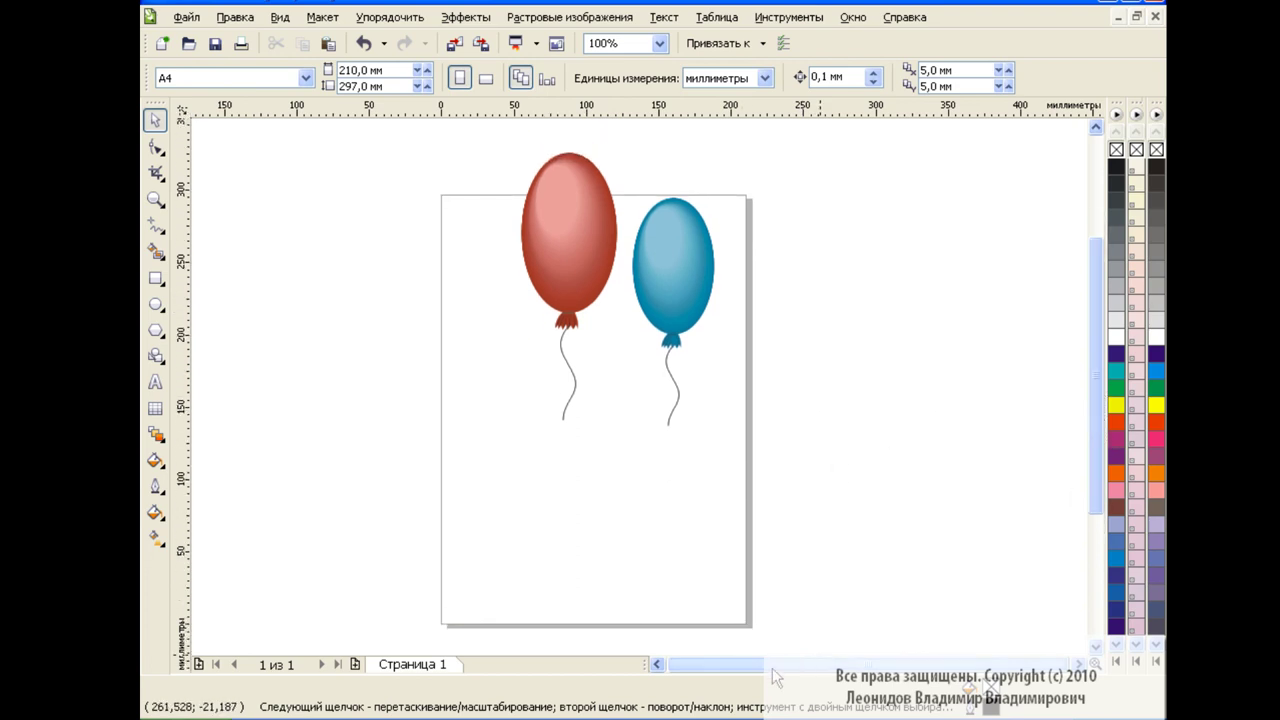